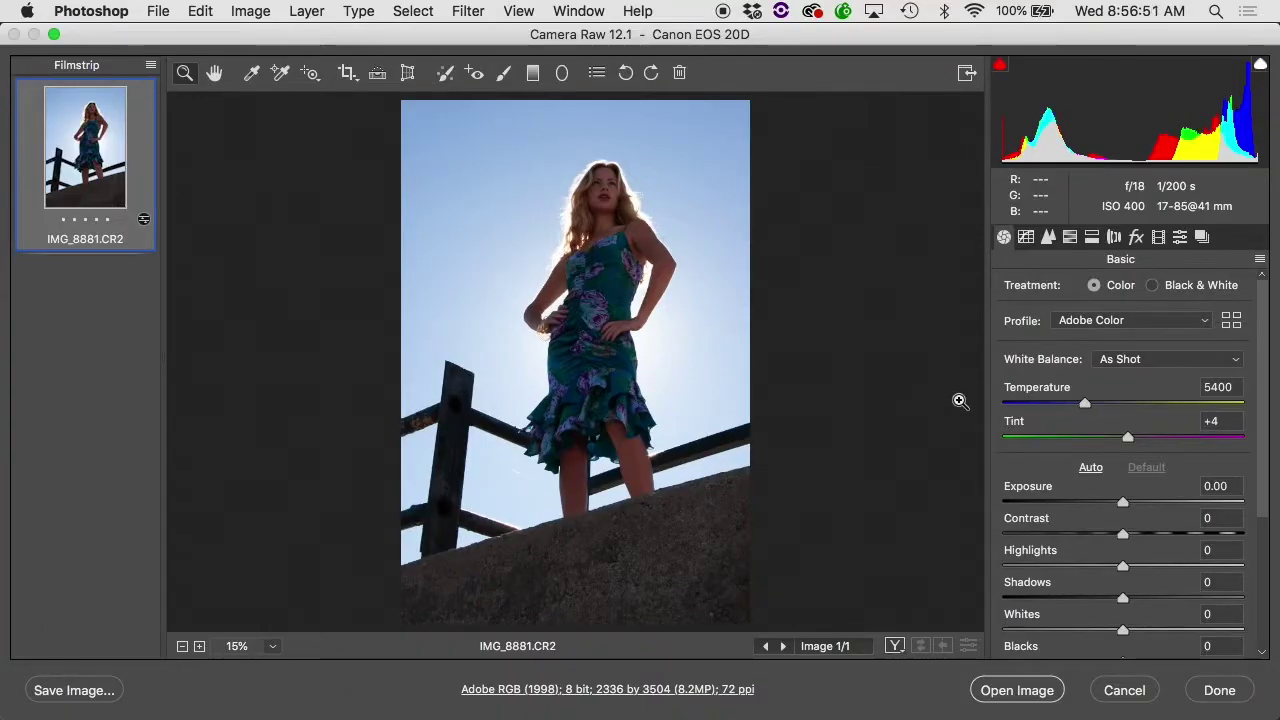
Set Camera Raw exposure to -0.50 and open IMG_8881.CR2 in Photoshop
{"action": "mouse_move", "coordinate": [1123, 502]}
{"action": "left_mouse_down"}
{"action": "mouse_move", "coordinate": [1103, 502]}
{"action": "mouse_move", "coordinate": [1144, 500]}
{"action": "mouse_move", "coordinate": [1111, 510]}
{"action": "left_mouse_up"}
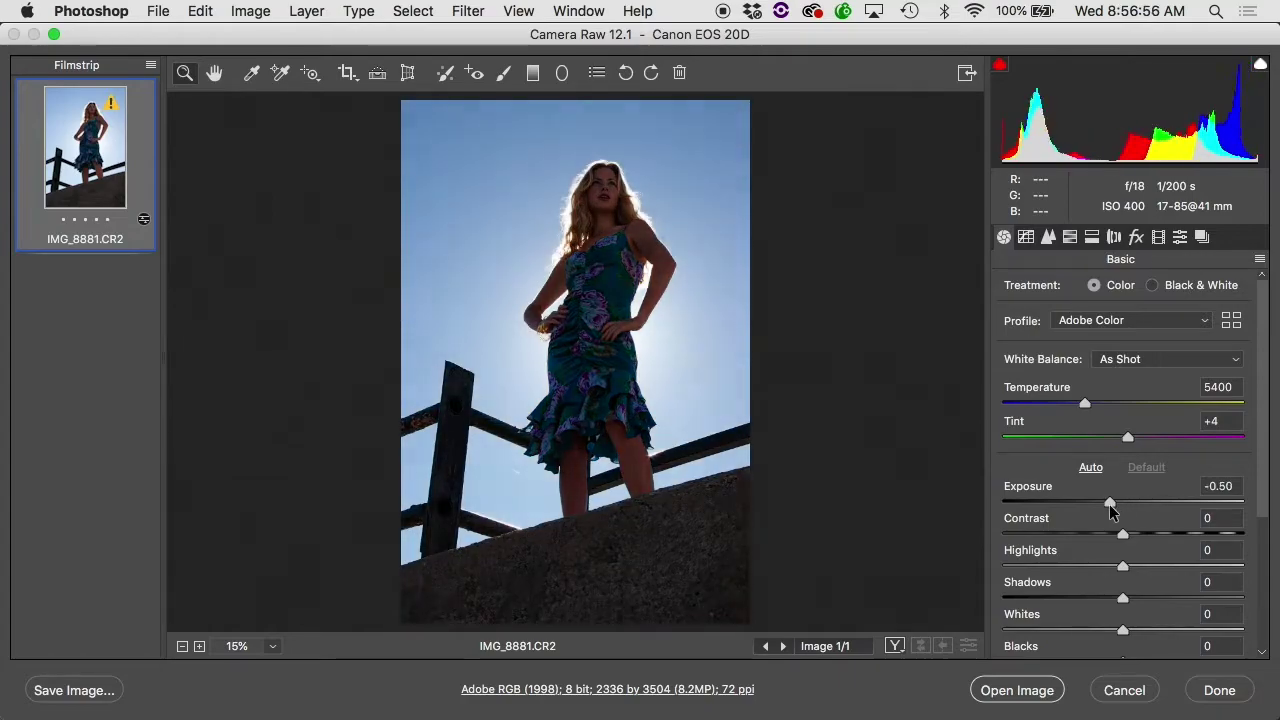
{"action": "left_click", "coordinate": [1017, 690]}
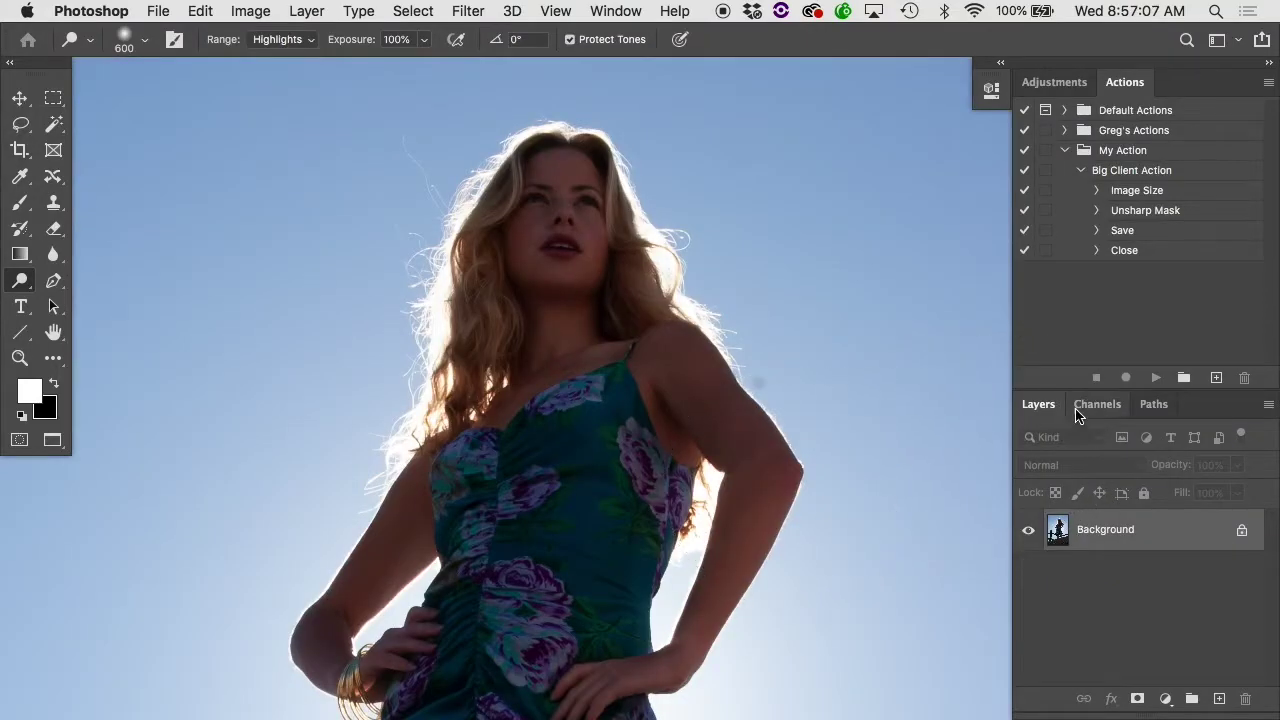
Compare the Red, Green and Blue channels, settle on Blue alone, and cancel Levels
{"action": "left_click", "coordinate": [1084, 410]}
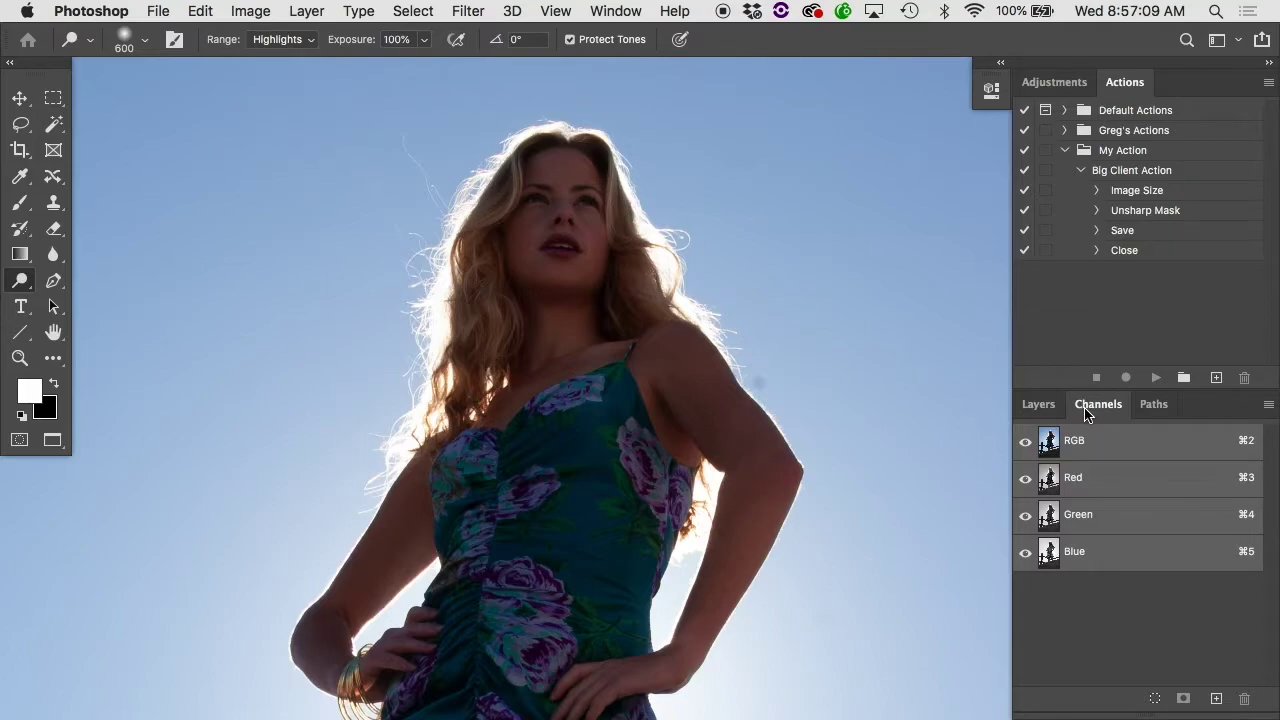
{"action": "left_click", "coordinate": [1085, 478]}
{"action": "left_click", "coordinate": [1085, 516]}
{"action": "left_click", "coordinate": [1085, 552]}
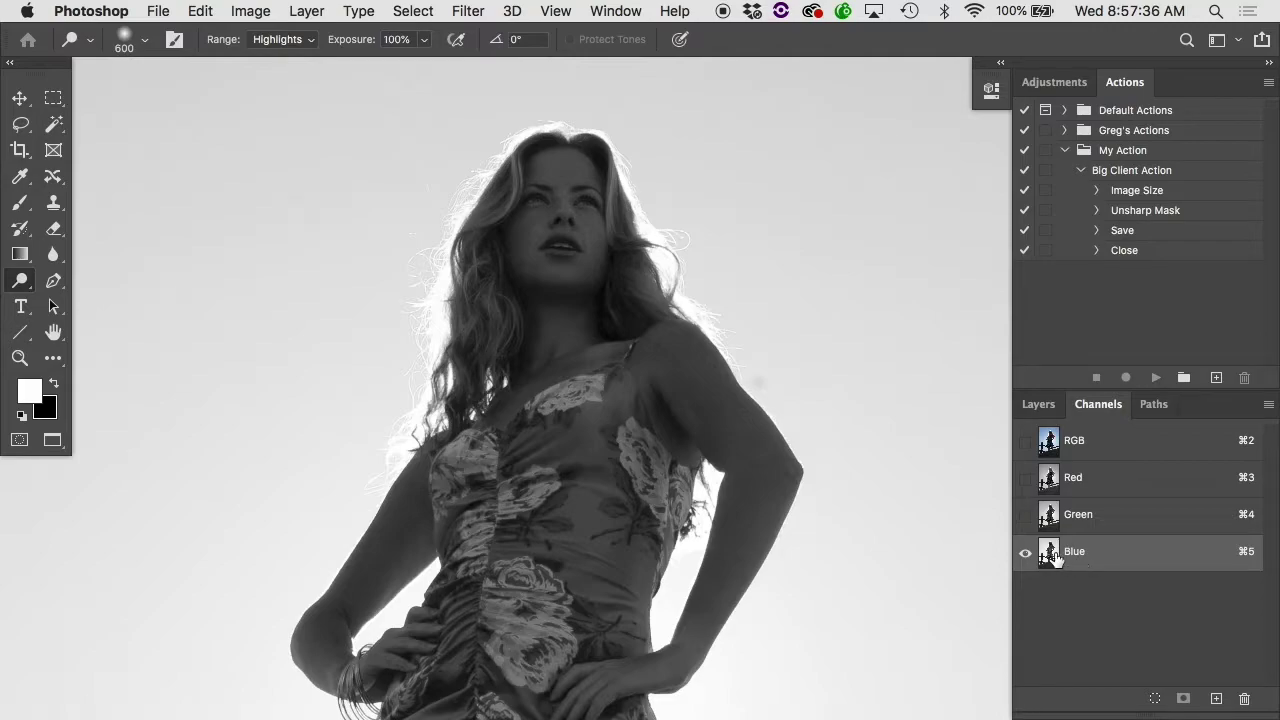
{"action": "key", "text": "super+l"}
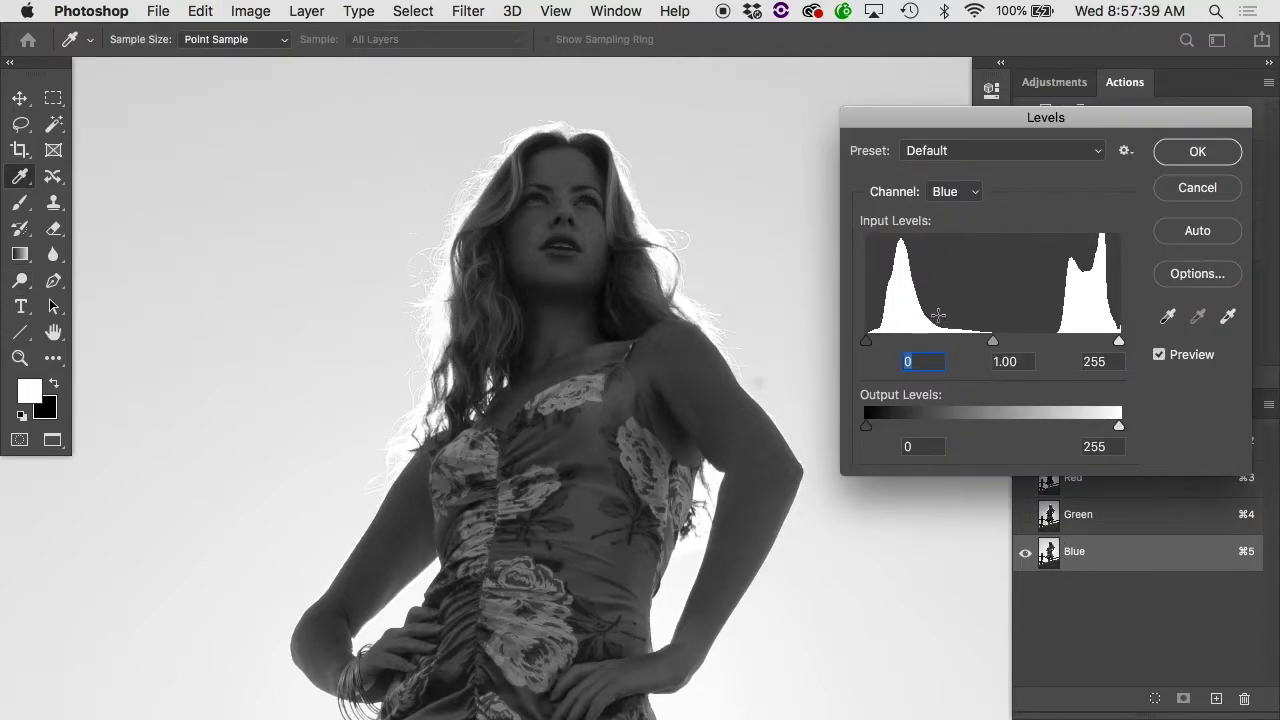
{"action": "left_click", "coordinate": [1210, 189]}
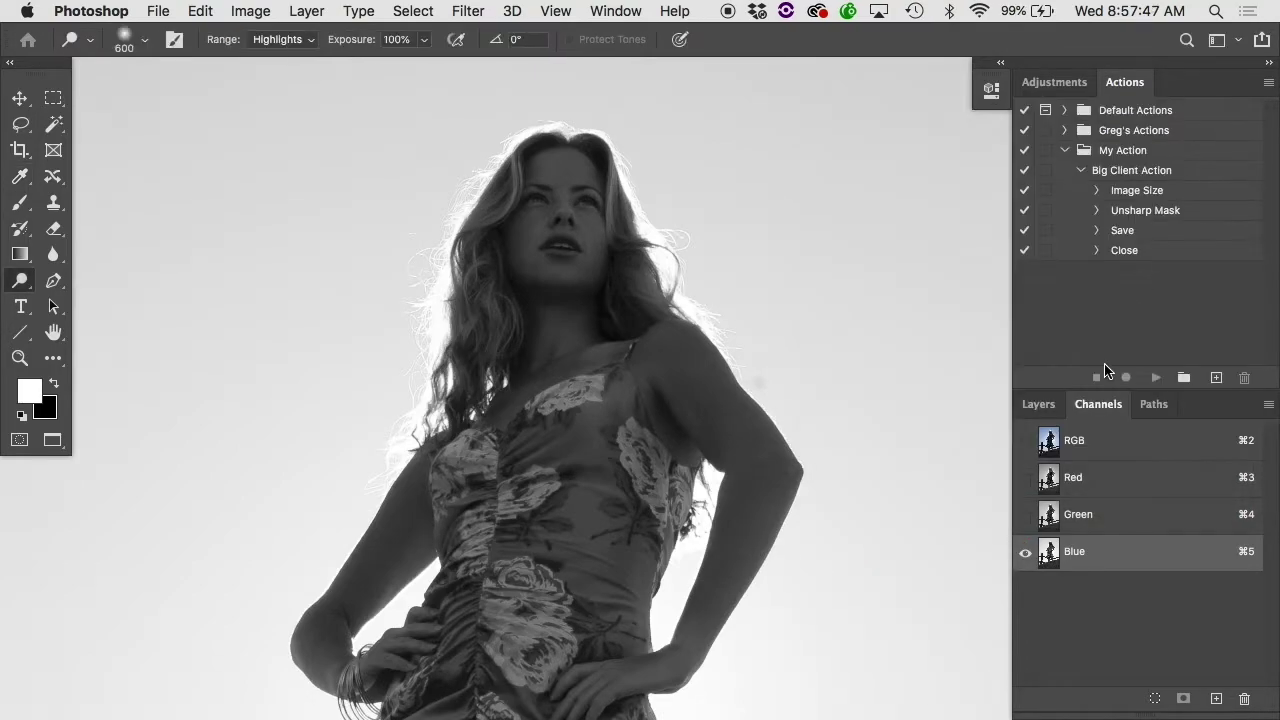
Duplicate Blue as Blue copy, apply Levels 67/1.00/201, then return to the RGB composite
{"action": "left_click_drag", "start_coordinate": [1048, 556], "coordinate": [1216, 698]}
{"action": "key", "text": "super+l"}
{"action": "left_click_drag", "start_coordinate": [867, 343], "coordinate": [931, 347]}
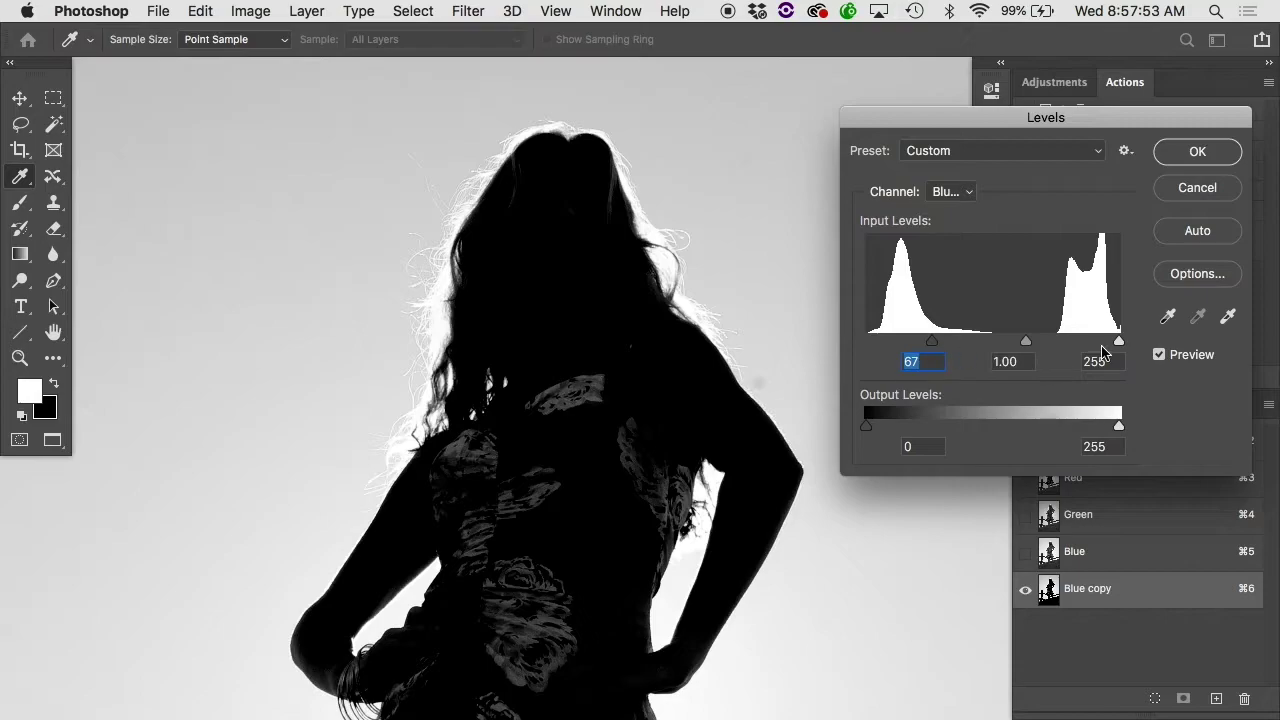
{"action": "left_click_drag", "start_coordinate": [1118, 343], "coordinate": [1063, 346]}
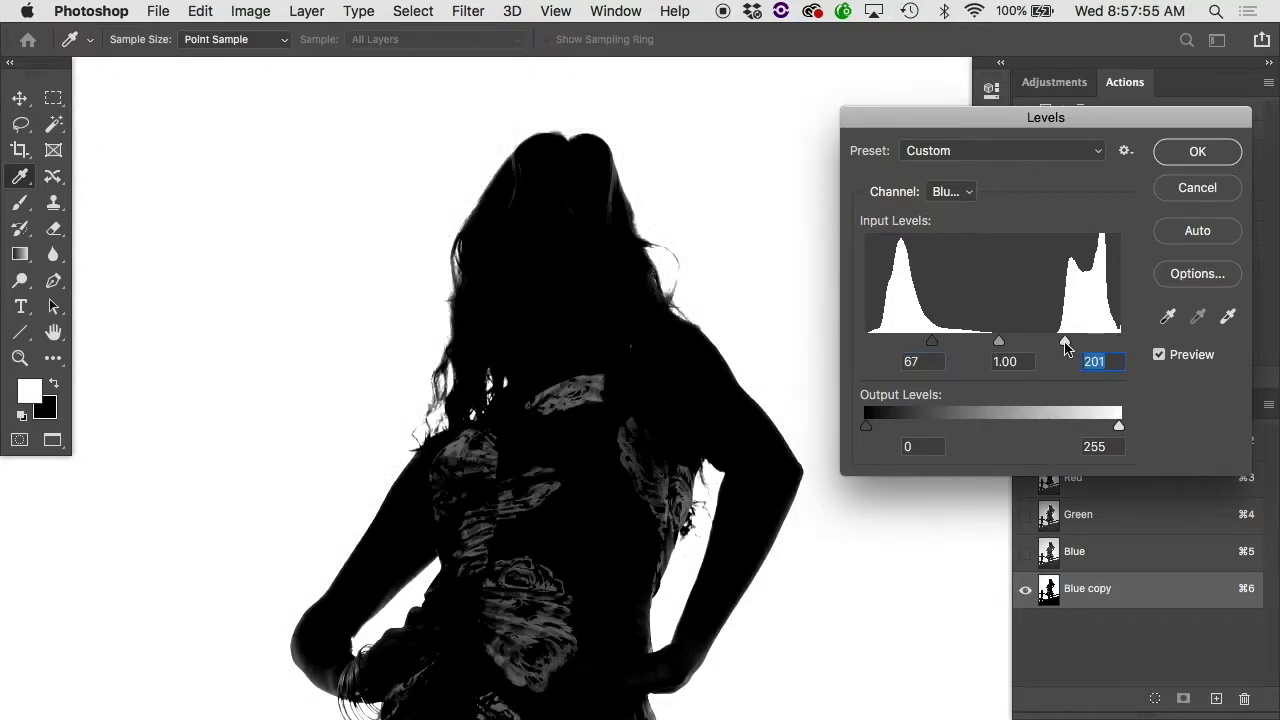
{"action": "left_click", "coordinate": [1196, 160]}
{"action": "key", "text": "o"}
{"action": "left_click", "coordinate": [1106, 436]}
{"action": "left_click", "coordinate": [1040, 406]}
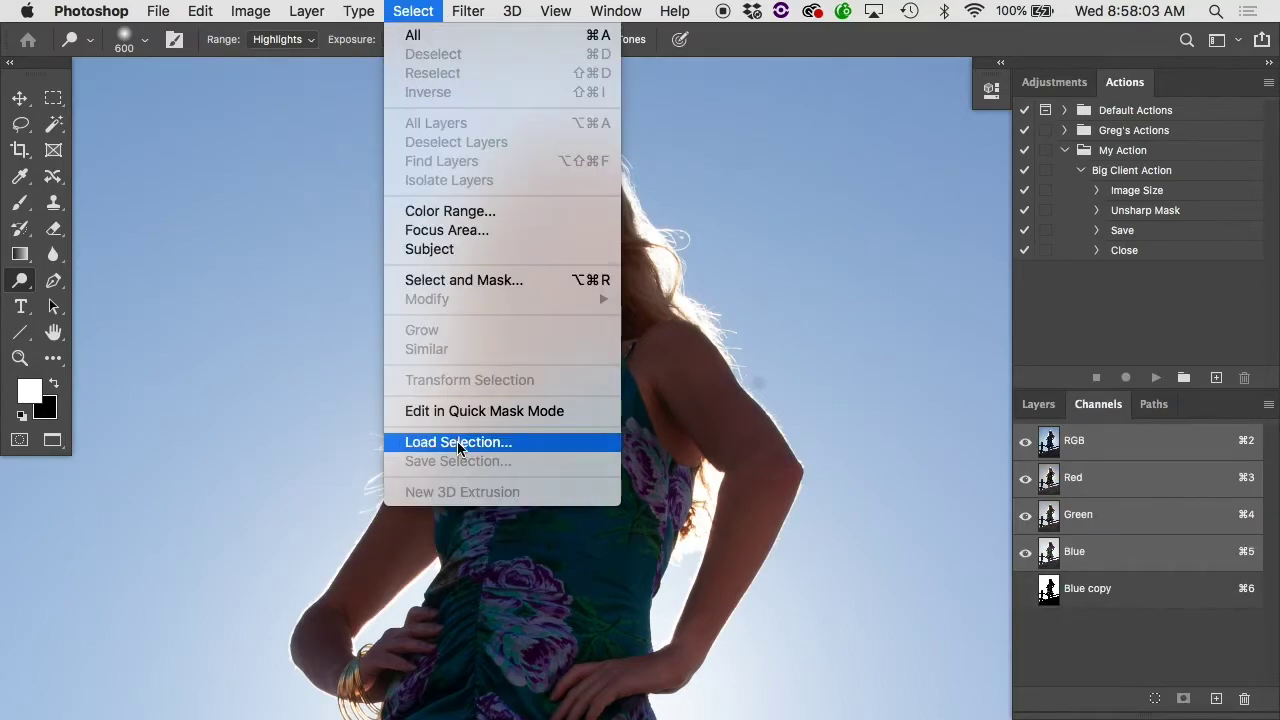
Load the Blue copy channel as a selection and zoom out to the whole photo
{"action": "left_click", "coordinate": [497, 457]}
{"action": "left_click", "coordinate": [970, 190]}
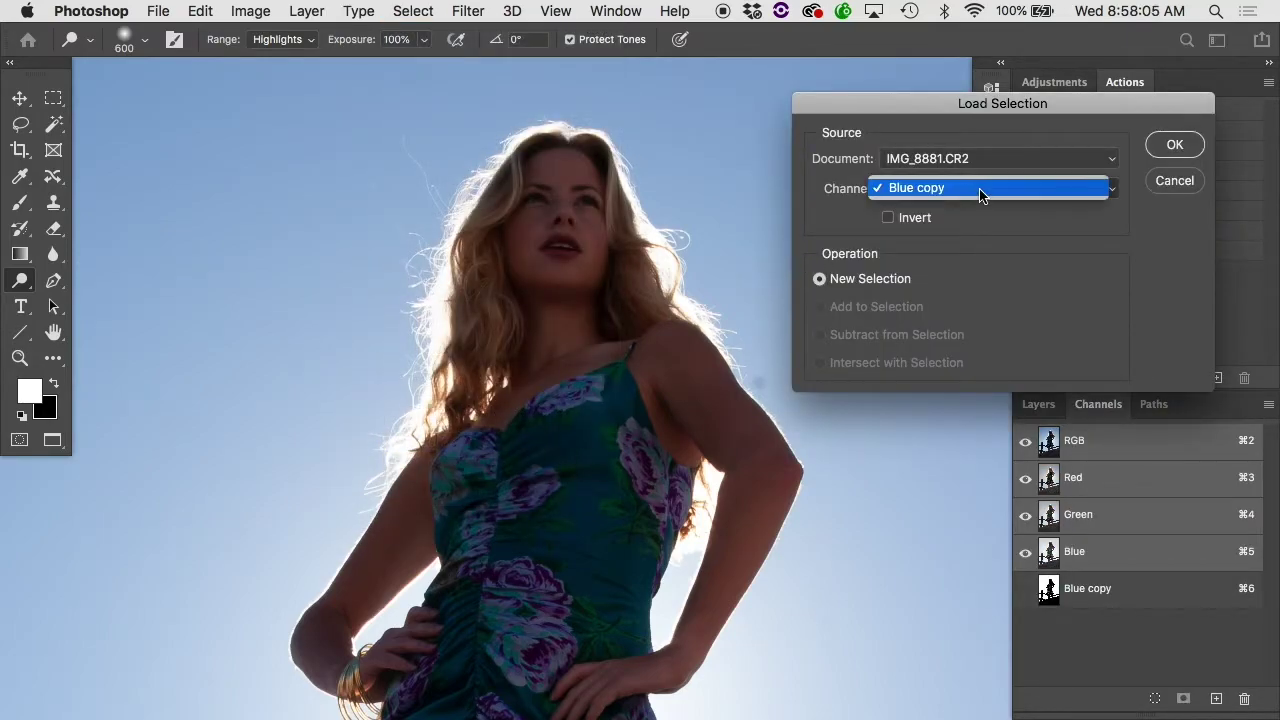
{"action": "left_click", "coordinate": [980, 190]}
{"action": "left_click", "coordinate": [1174, 144]}
{"action": "key", "text": "super+minus"}
{"action": "key", "text": "super+minus"}
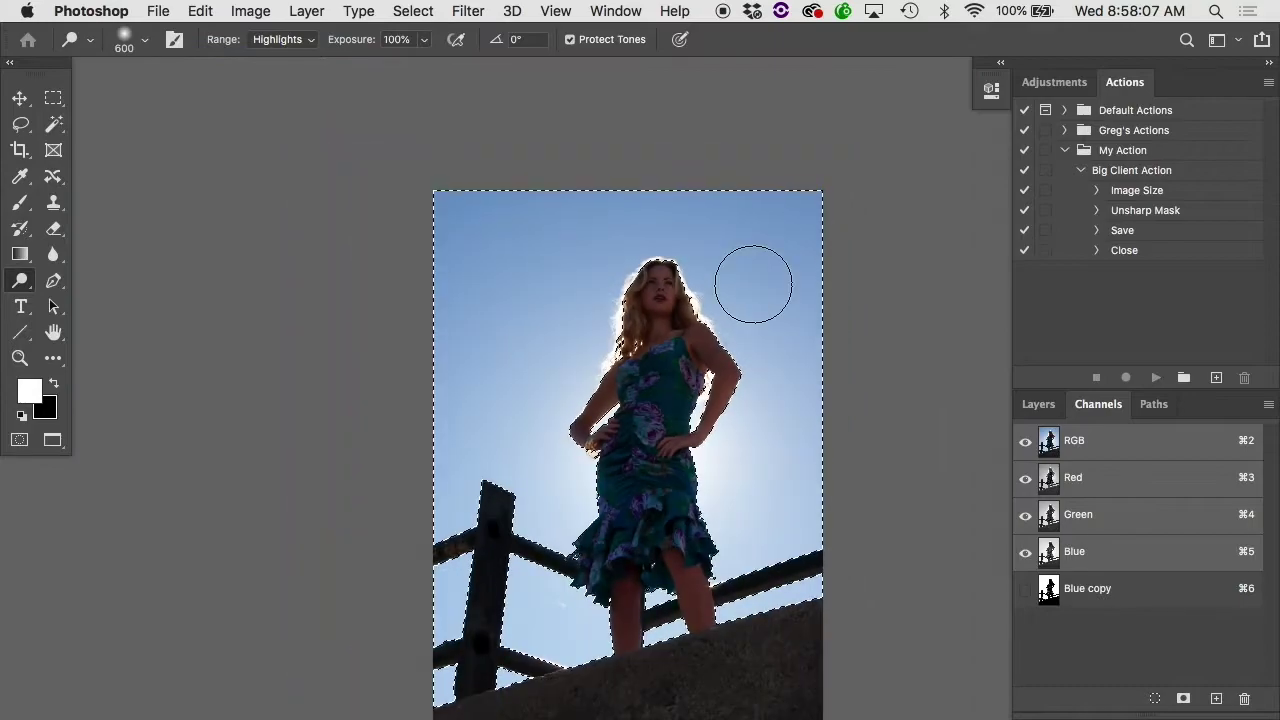
Add an inverted layer mask keeping the woman and fence, then close without saving
{"action": "left_click", "coordinate": [1038, 404]}
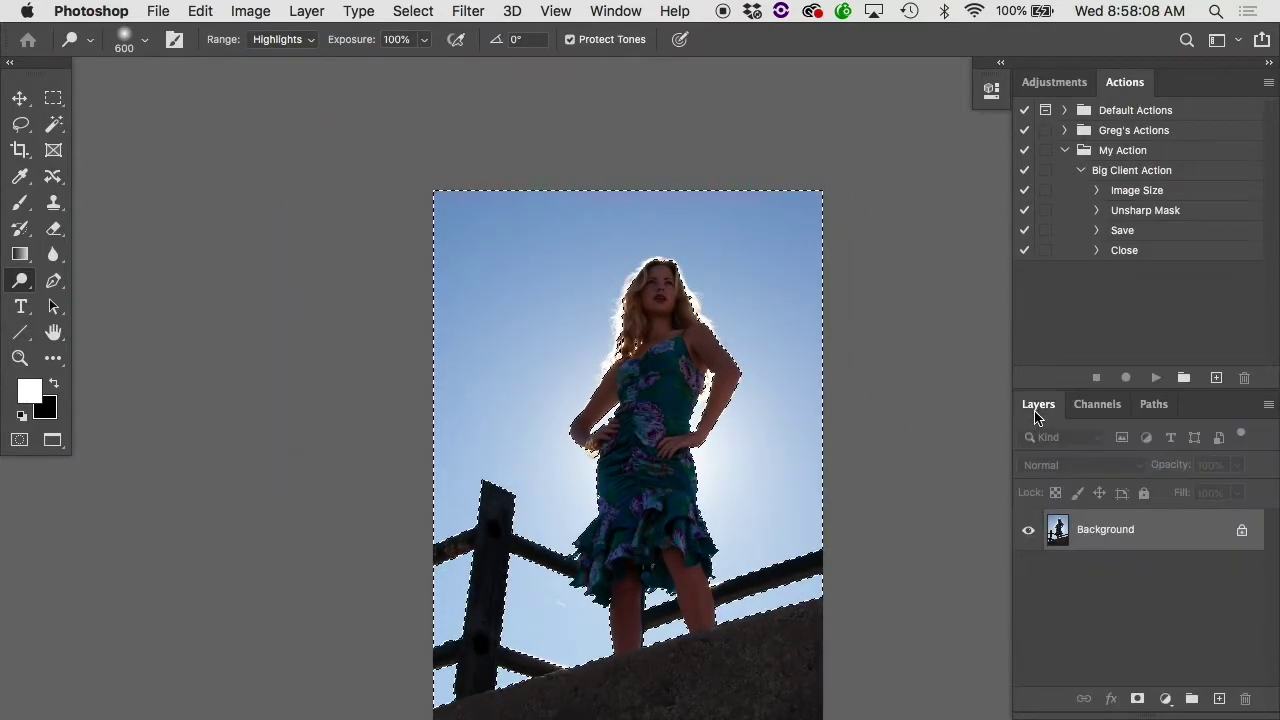
{"action": "left_click", "coordinate": [1137, 699]}
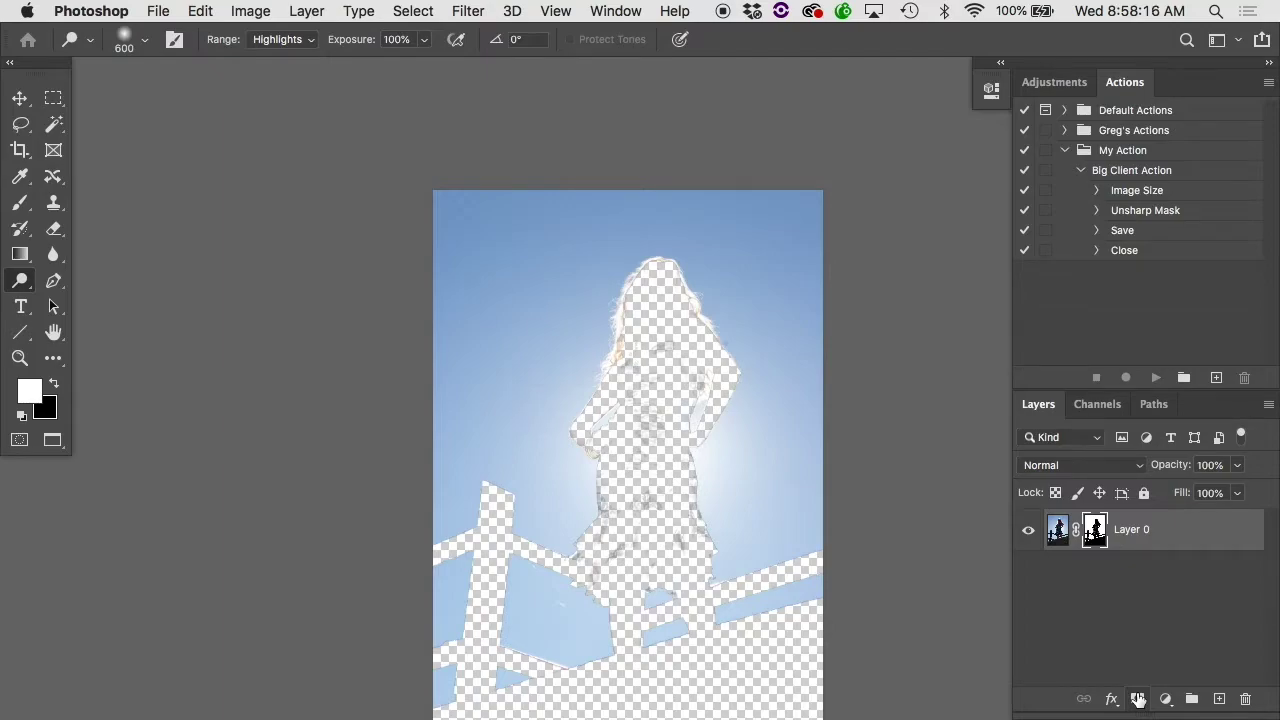
{"action": "key", "text": "super+i"}
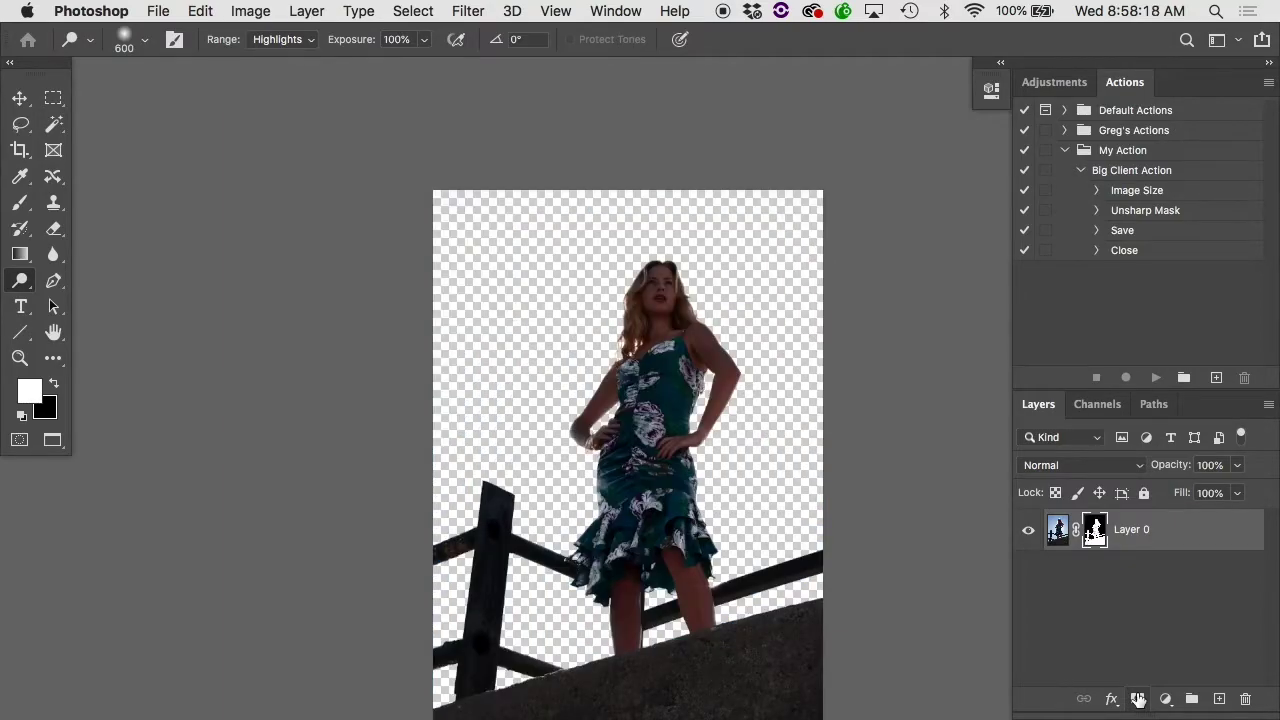
{"action": "key", "text": "super+q"}
{"action": "key", "text": "super+d"}
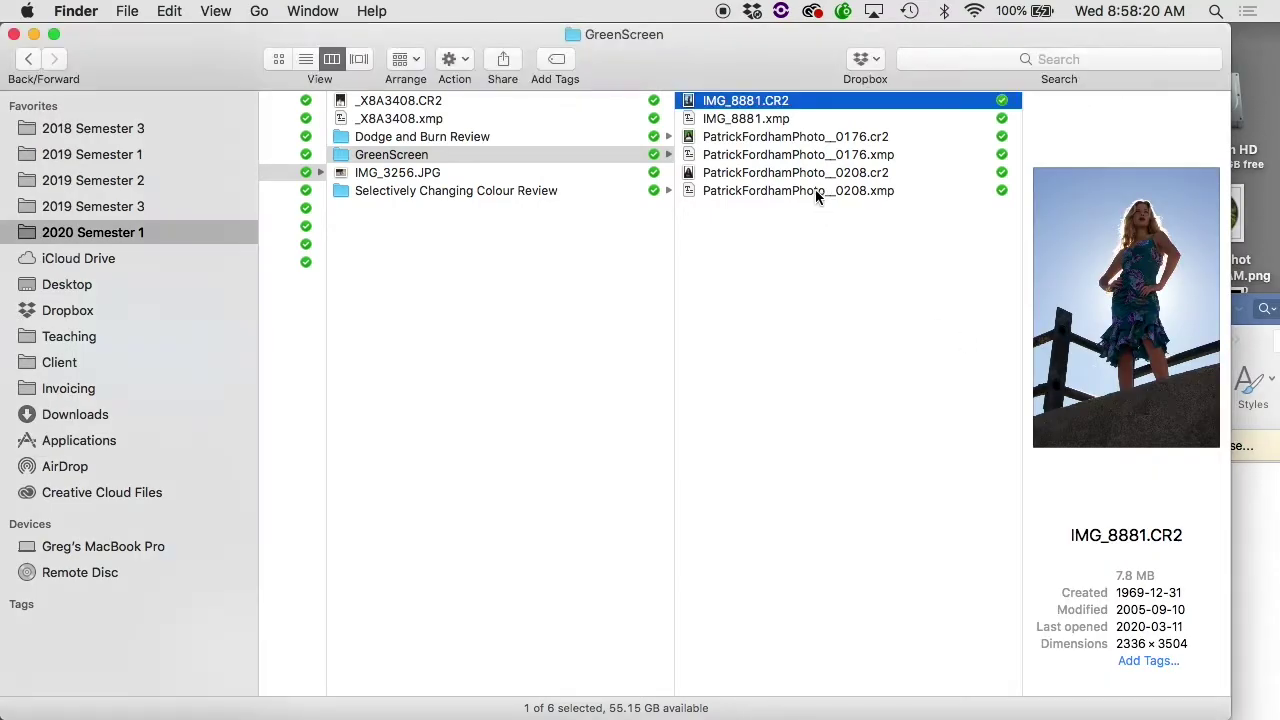
Preview the GreenScreen raw files and open the 0176.cr2 portrait through Camera Raw
{"action": "left_click", "coordinate": [792, 140]}
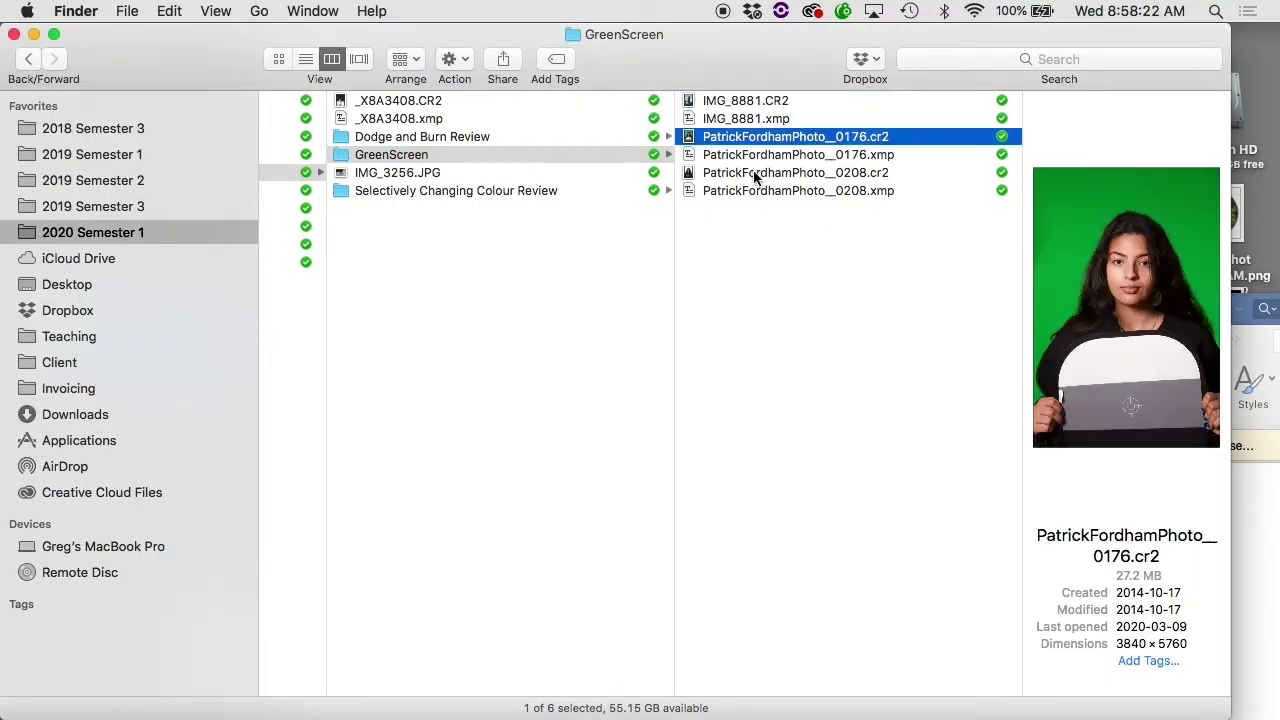
{"action": "left_click", "coordinate": [757, 174]}
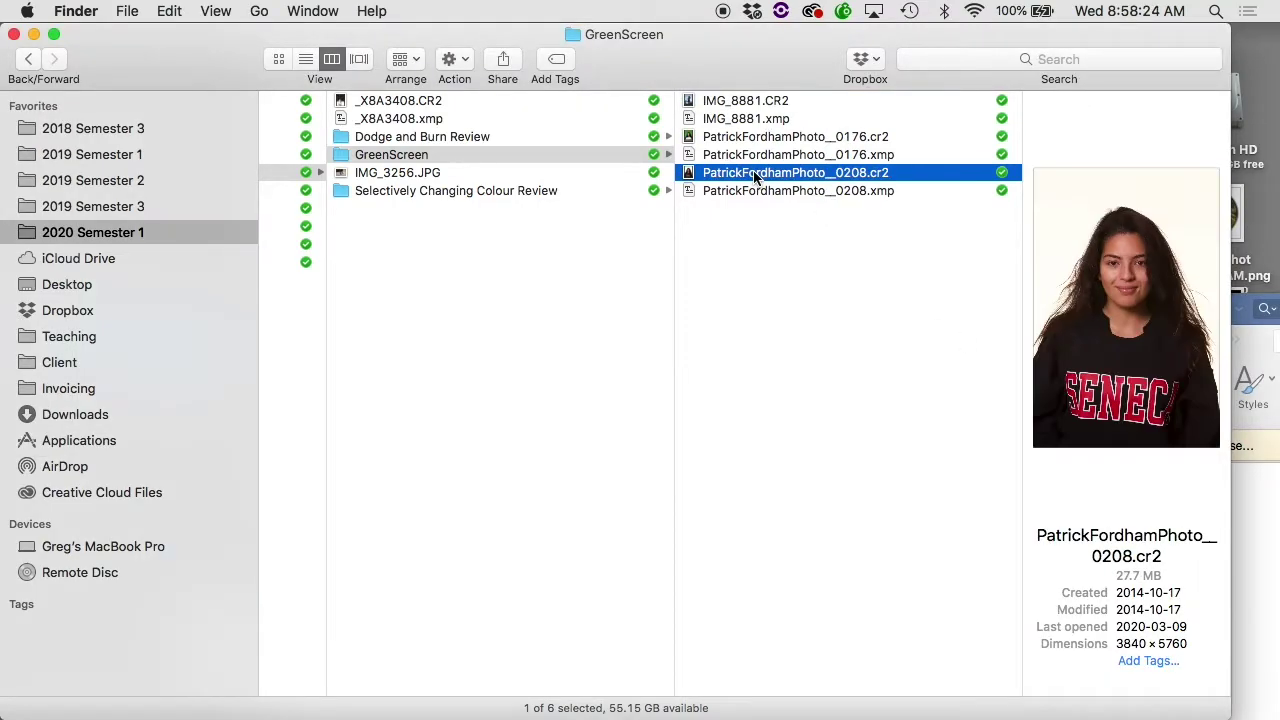
{"action": "left_click", "coordinate": [752, 138]}
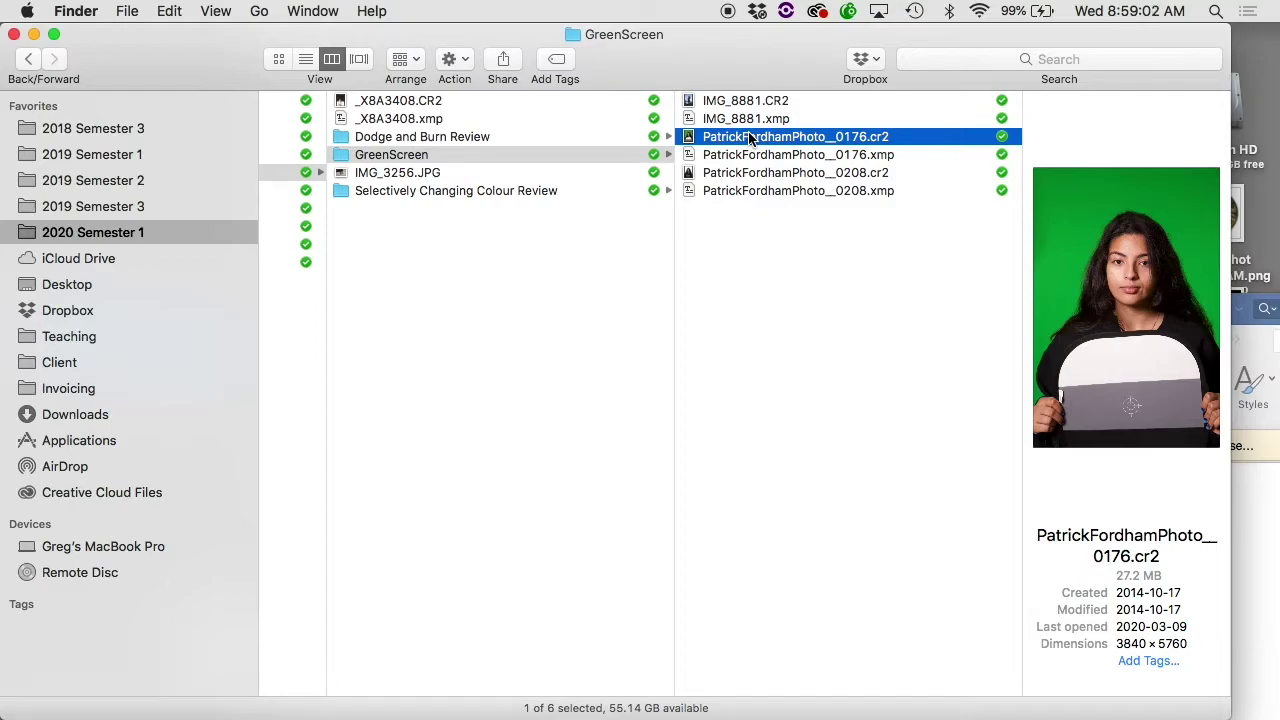
{"action": "left_click_drag", "start_coordinate": [750, 140], "coordinate": [688, 143]}
{"action": "left_click", "coordinate": [790, 140]}
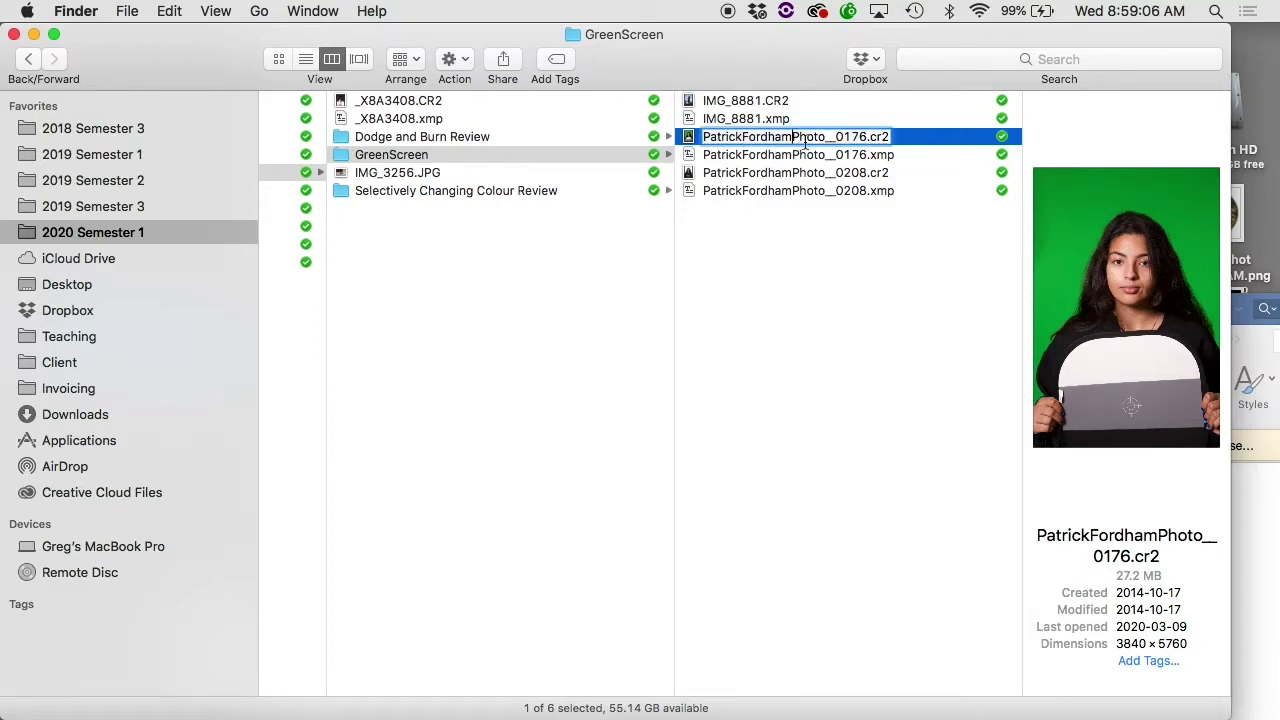
{"action": "double_click", "coordinate": [697, 137]}
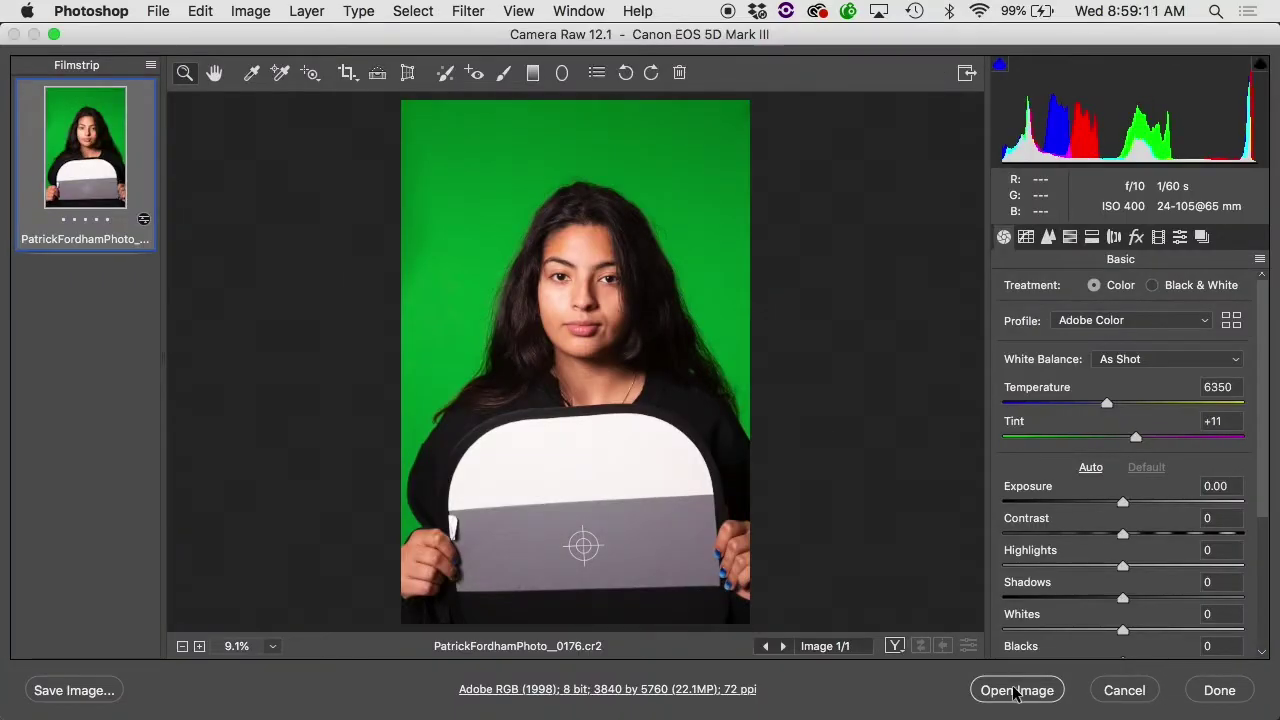
{"action": "left_click", "coordinate": [1015, 690]}
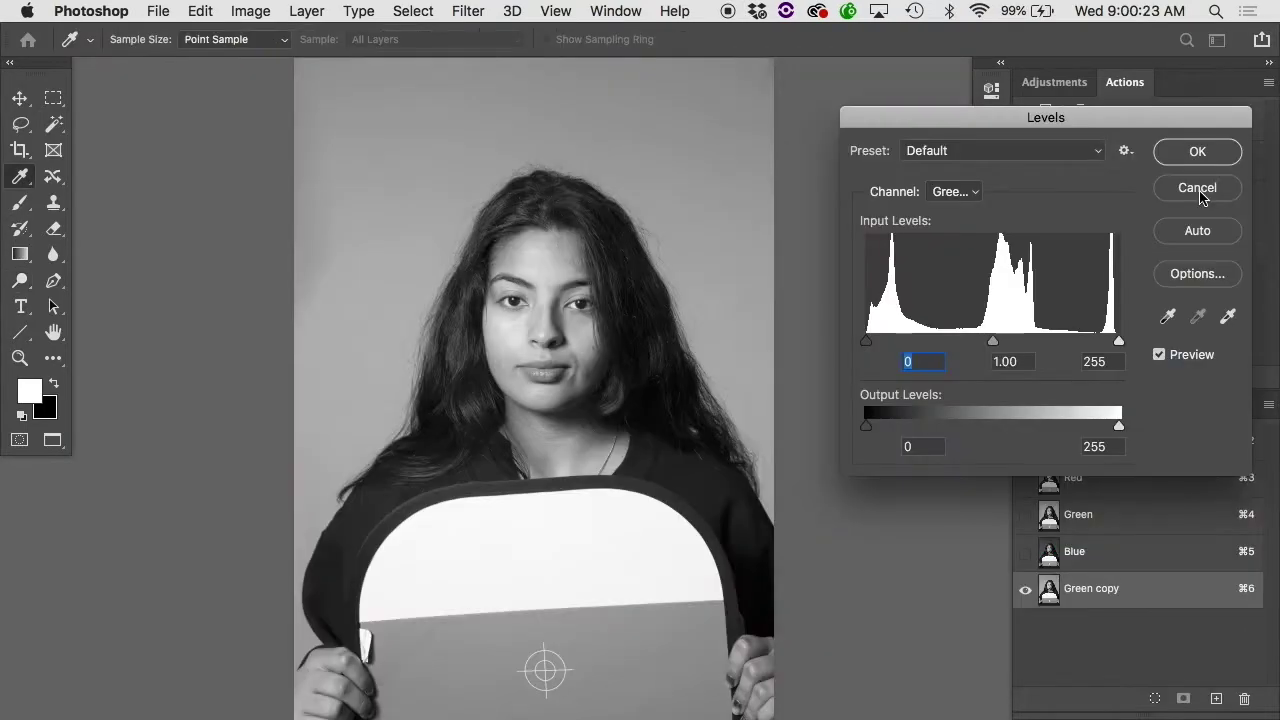
Undo the stray channel copy, duplicate Green as Green copy, and open Levels on it
{"action": "key", "text": "Return"}
{"action": "key", "text": "Delete"}
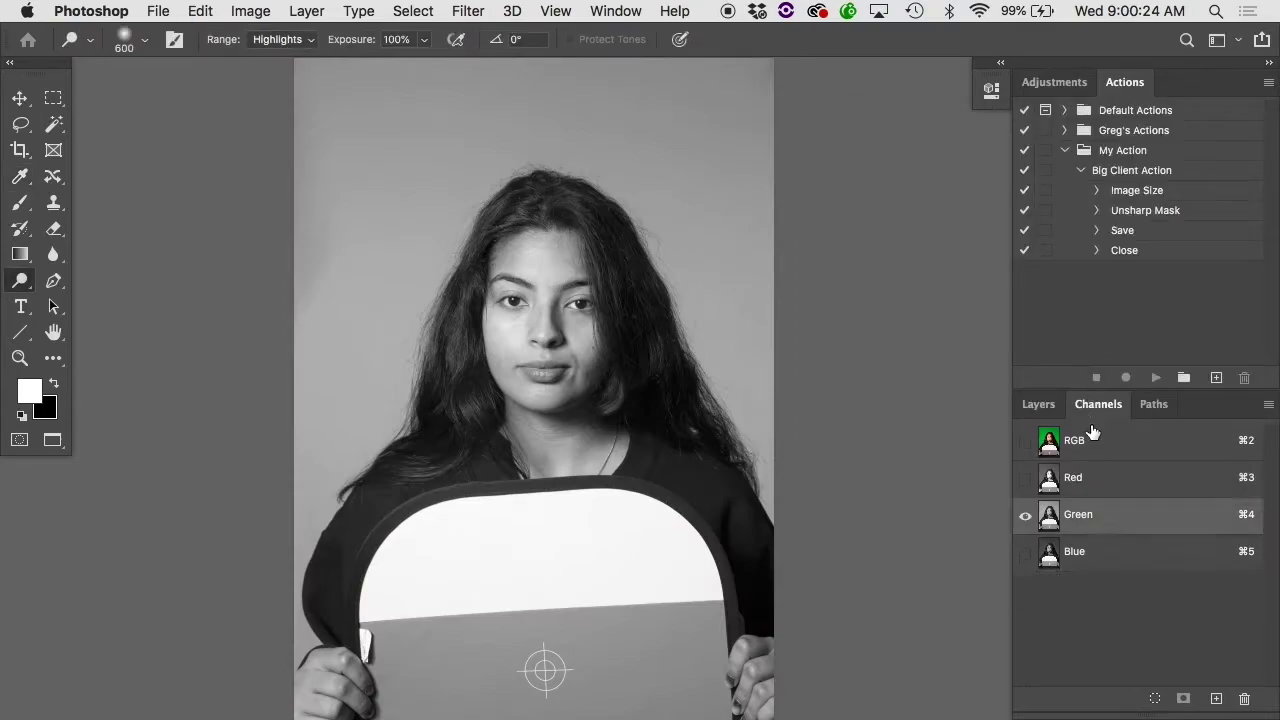
{"action": "left_click", "coordinate": [1095, 440]}
{"action": "left_click", "coordinate": [1090, 480]}
{"action": "left_click", "coordinate": [1090, 518]}
{"action": "left_click_drag", "start_coordinate": [1090, 524], "coordinate": [1216, 698]}
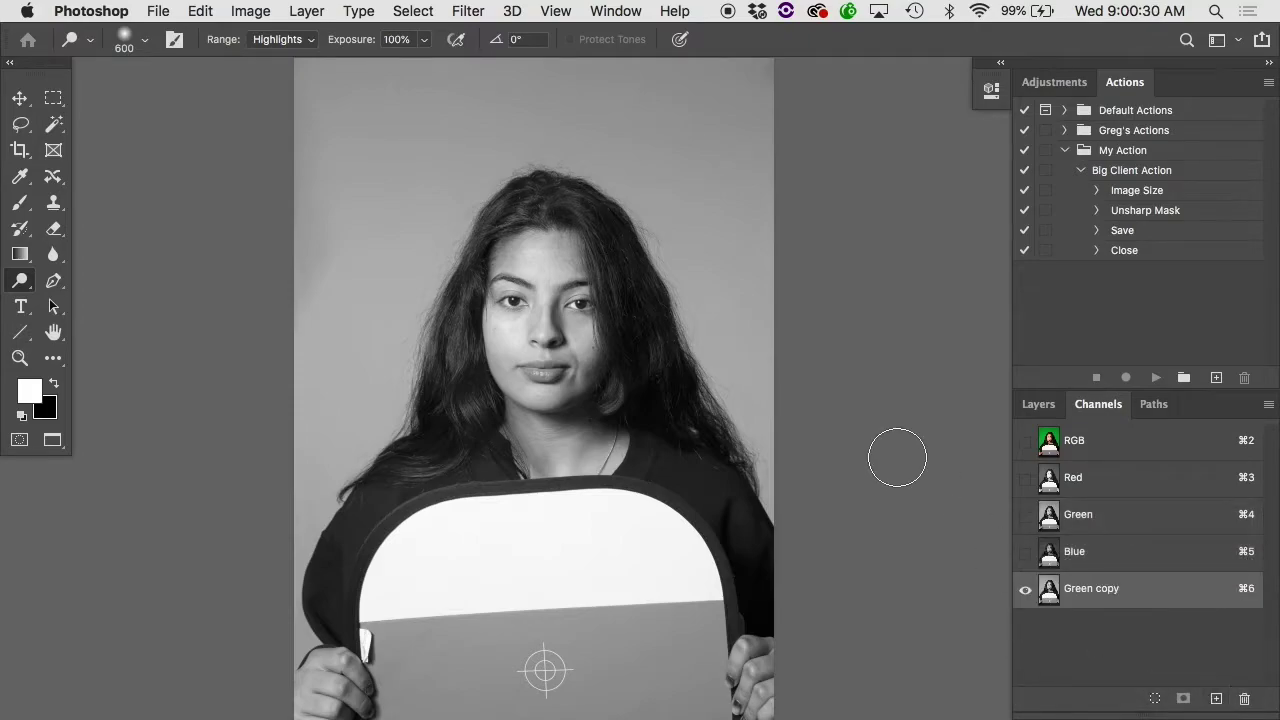
{"action": "key", "text": "cmd+l"}
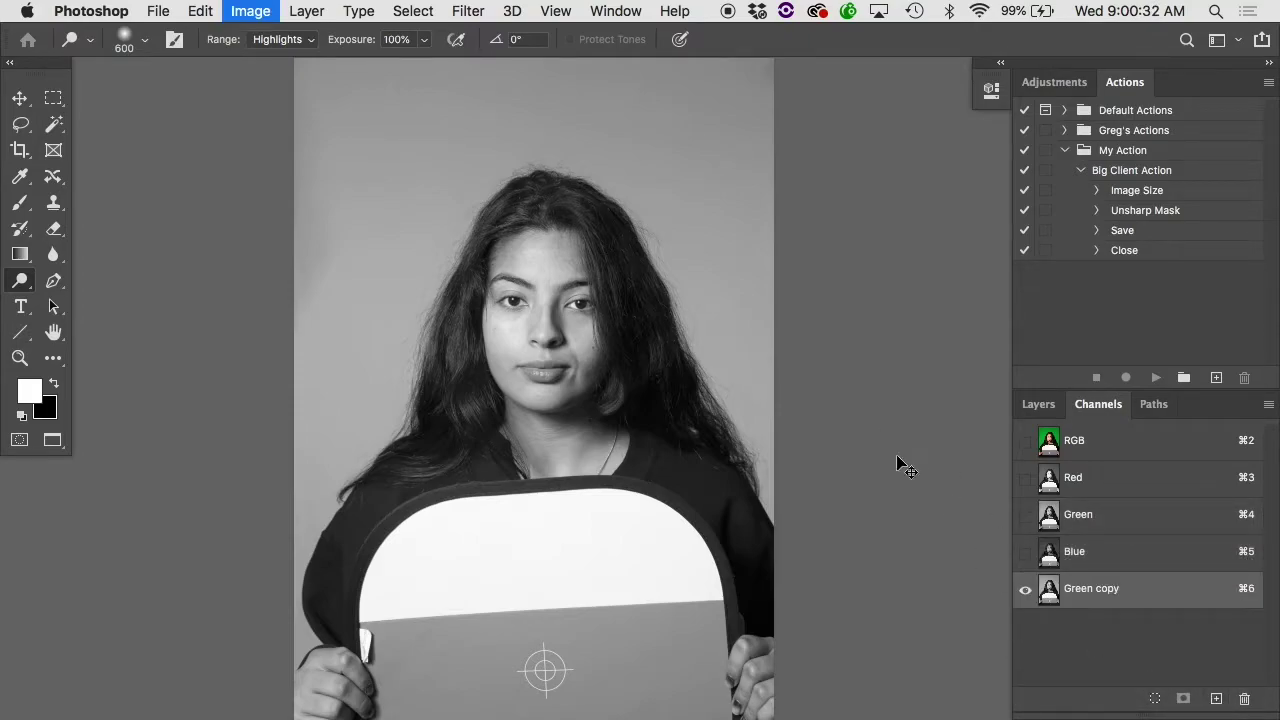
{"action": "scroll", "coordinate": [762, 348], "scroll_direction": "right", "scroll_amount": 2}
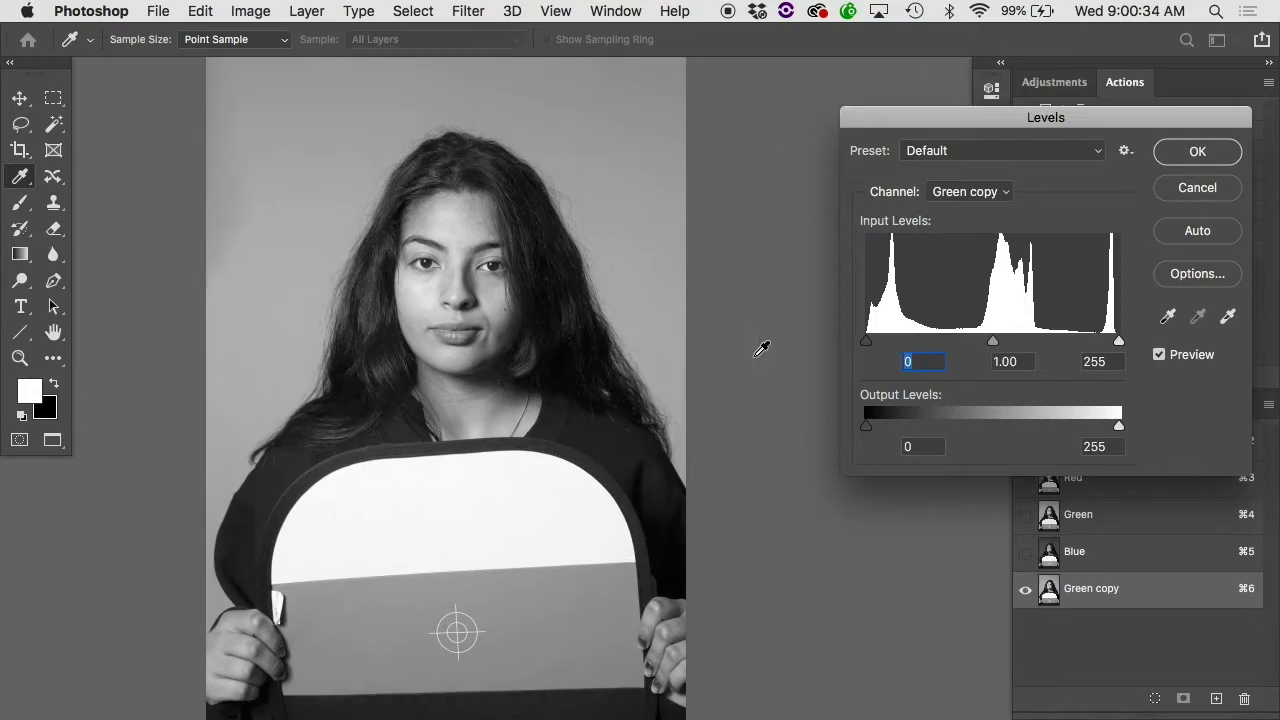
Zoom in on the hair while testing the black input point, then reset it to 0
{"action": "left_click_drag", "start_coordinate": [870, 342], "coordinate": [895, 342]}
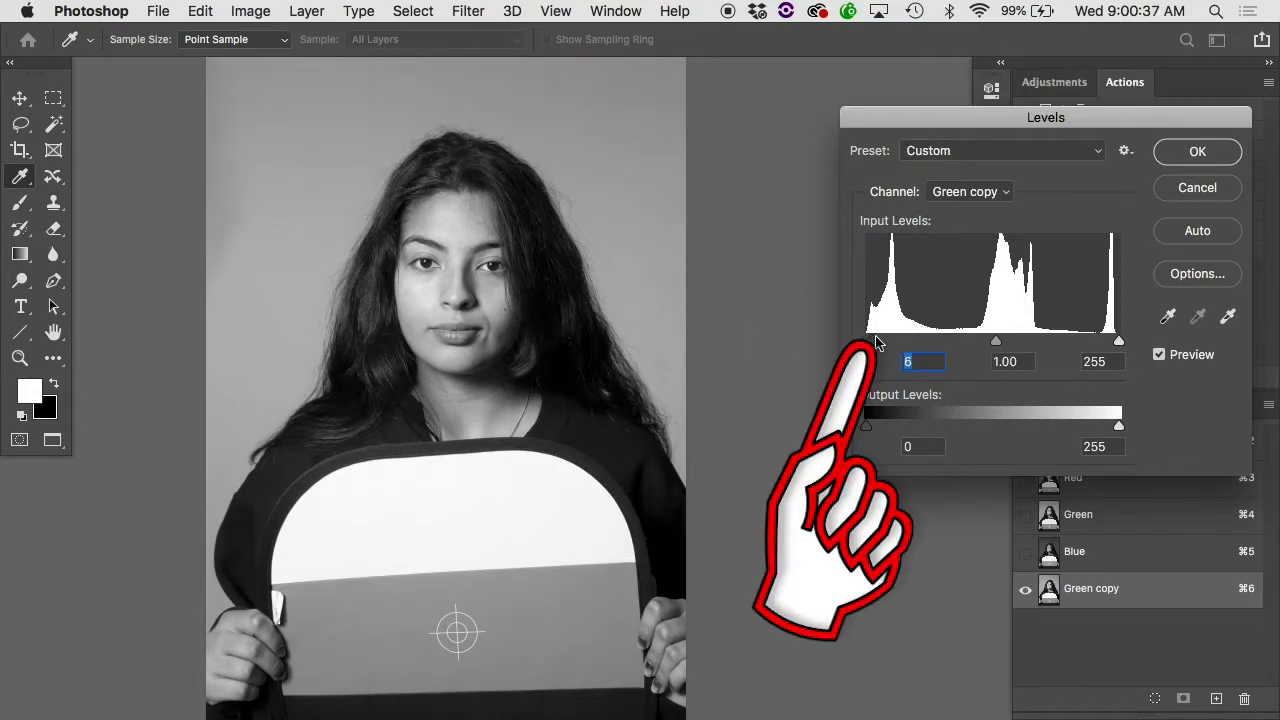
{"action": "left_click", "coordinate": [610, 210], "text": "super"}
{"action": "left_click_drag", "start_coordinate": [468, 135], "coordinate": [631, 283]}
{"action": "left_click_drag", "start_coordinate": [898, 348], "coordinate": [867, 344]}
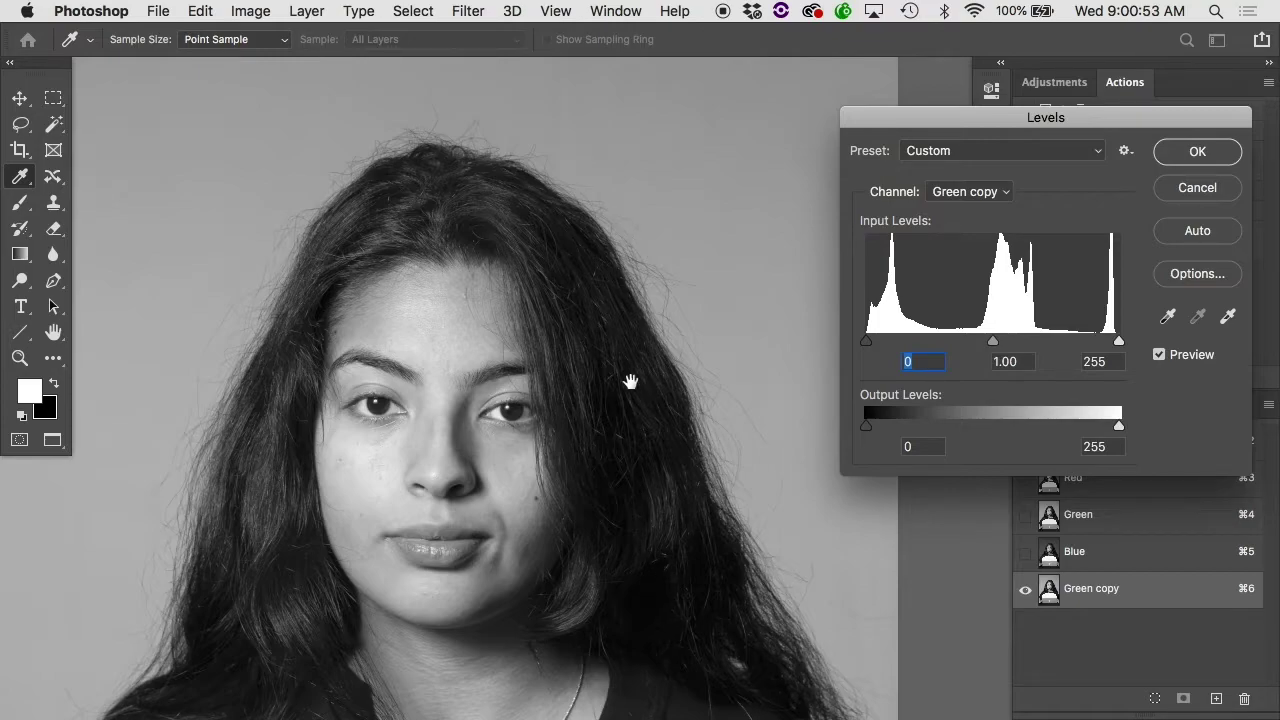
{"action": "left_click", "coordinate": [600, 295], "text": "super"}
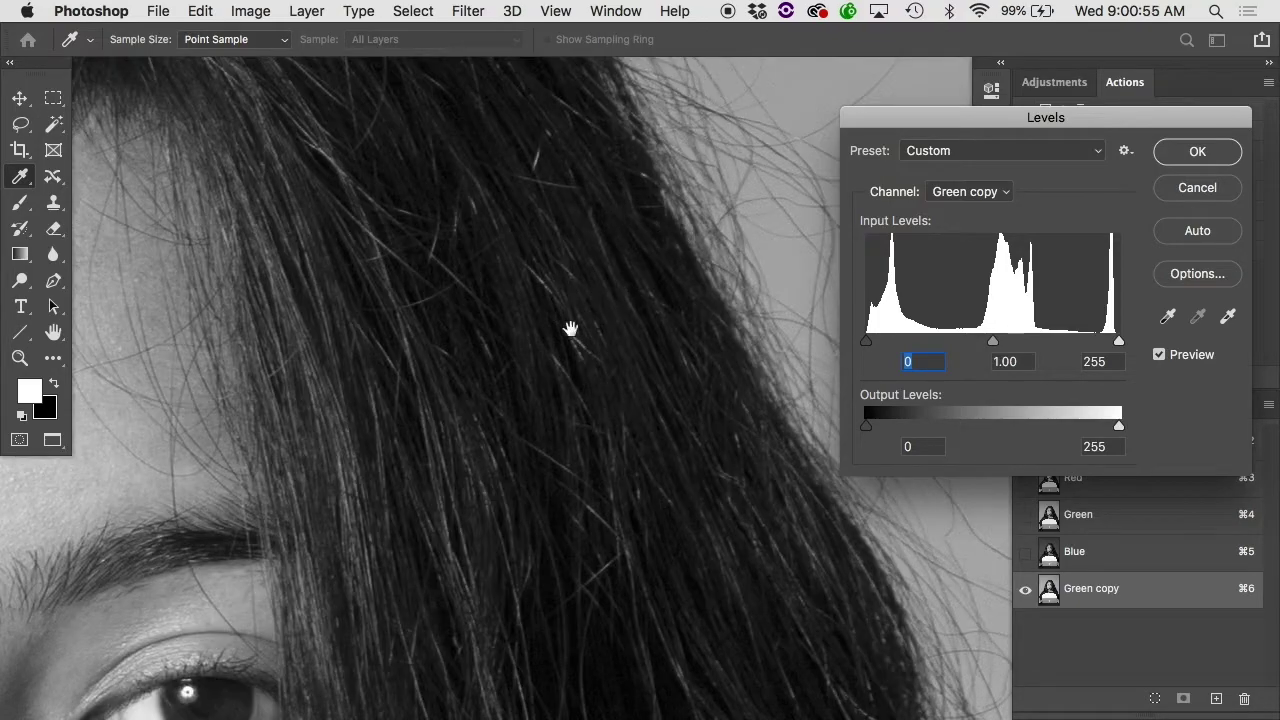
{"action": "left_click_drag", "start_coordinate": [617, 207], "coordinate": [480, 309]}
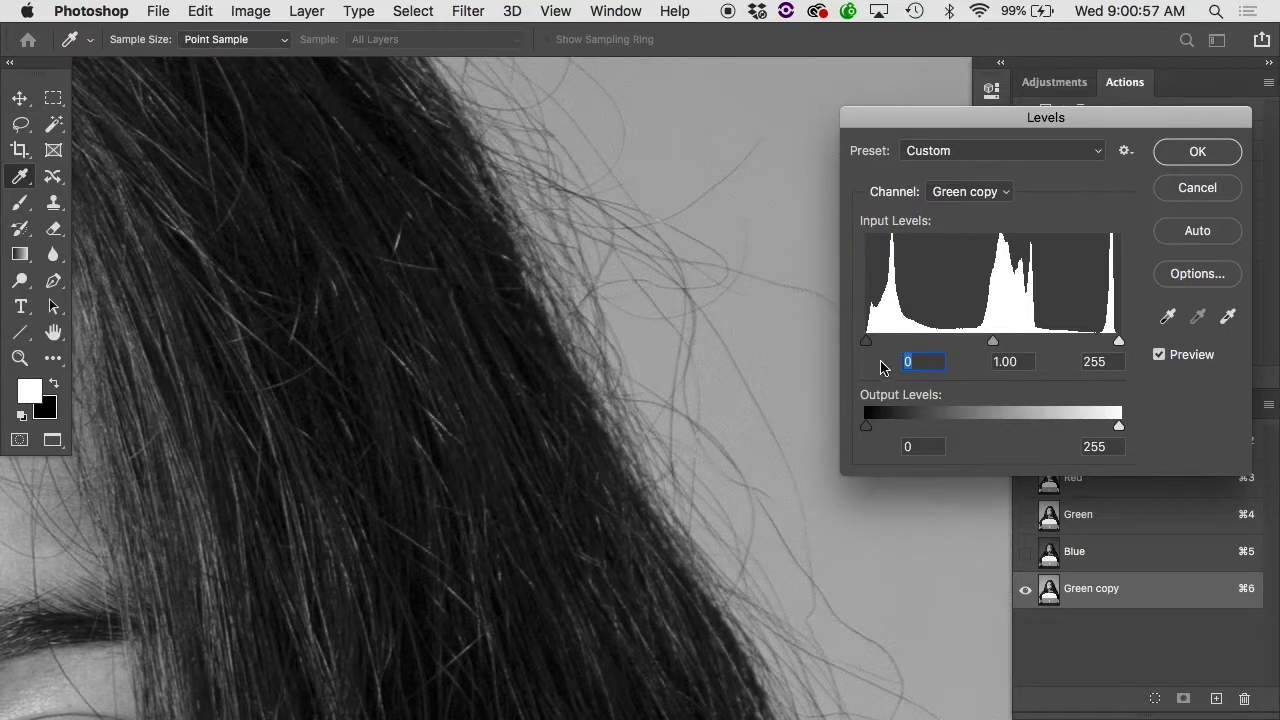
Set the Green copy Levels input points to 42 black and 179 white
{"action": "left_click_drag", "start_coordinate": [866, 342], "coordinate": [908, 345]}
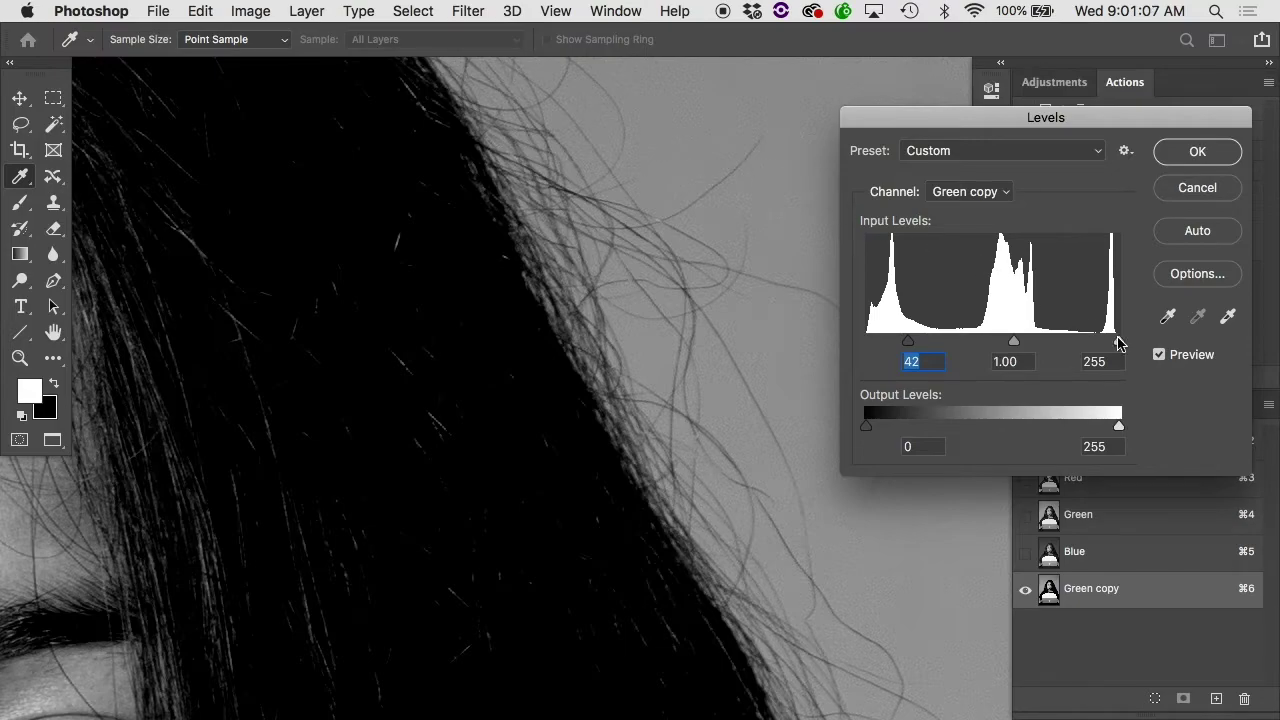
{"action": "scroll", "coordinate": [590, 245], "scroll_direction": "down", "scroll_amount": 5}
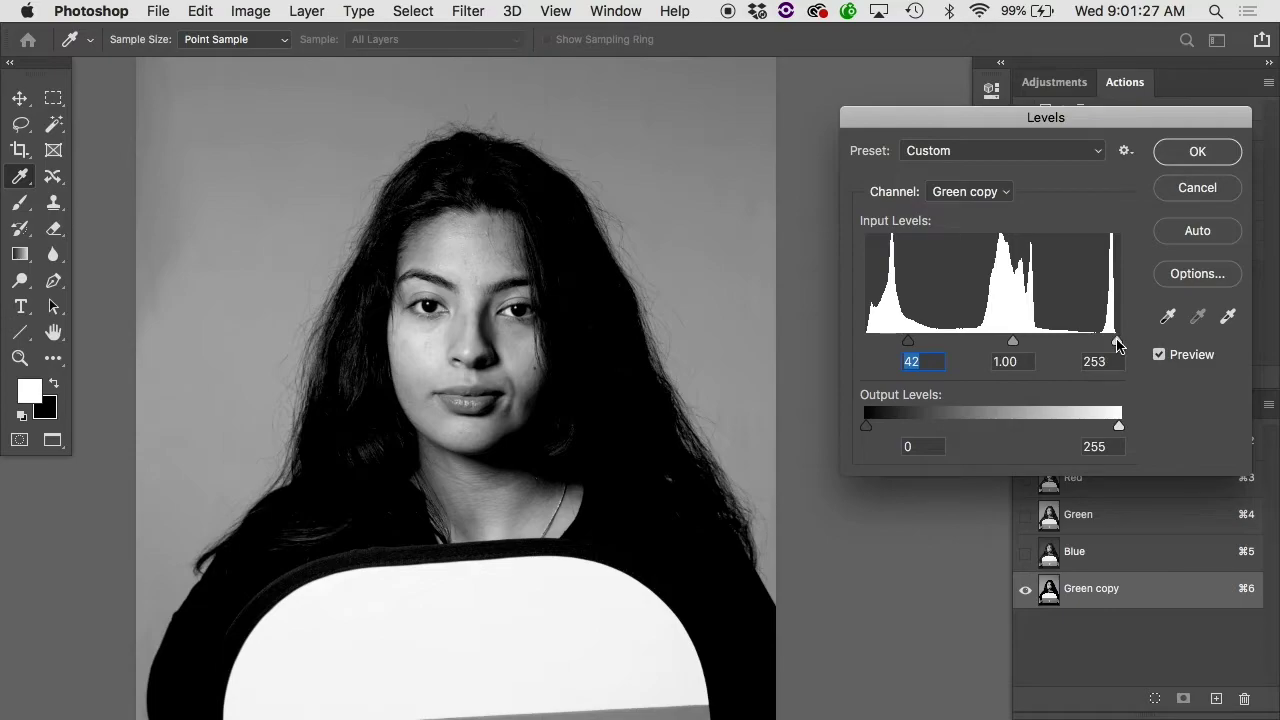
{"action": "left_click_drag", "start_coordinate": [1117, 345], "coordinate": [1098, 341]}
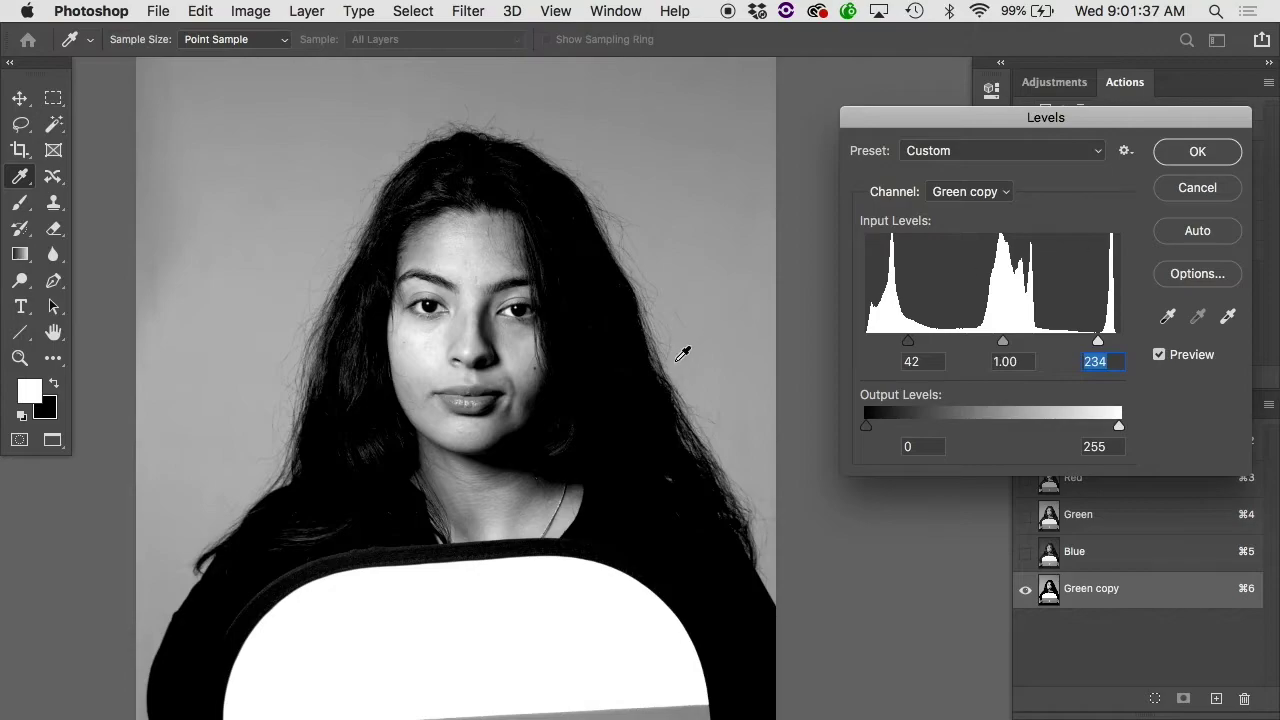
{"action": "scroll", "coordinate": [686, 351], "scroll_direction": "down", "scroll_amount": 5}
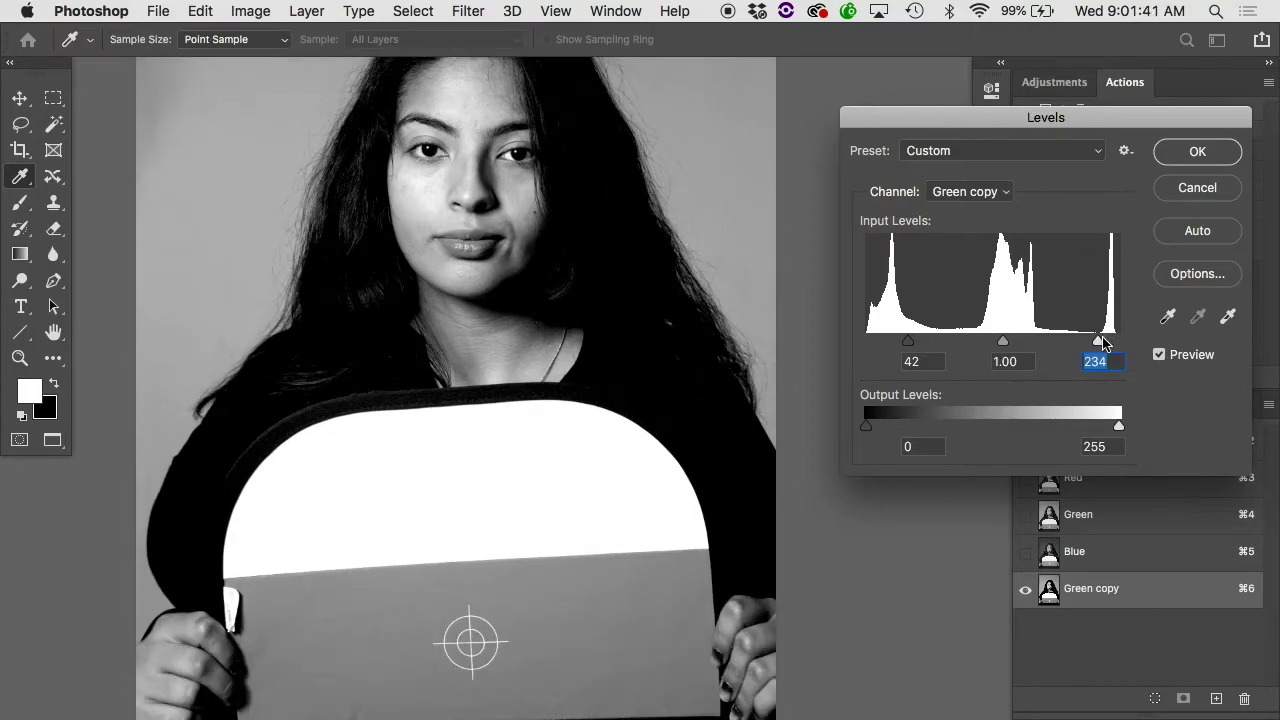
{"action": "left_click_drag", "start_coordinate": [1100, 341], "coordinate": [1043, 343]}
{"action": "scroll", "coordinate": [650, 330], "scroll_direction": "up", "scroll_amount": 5}
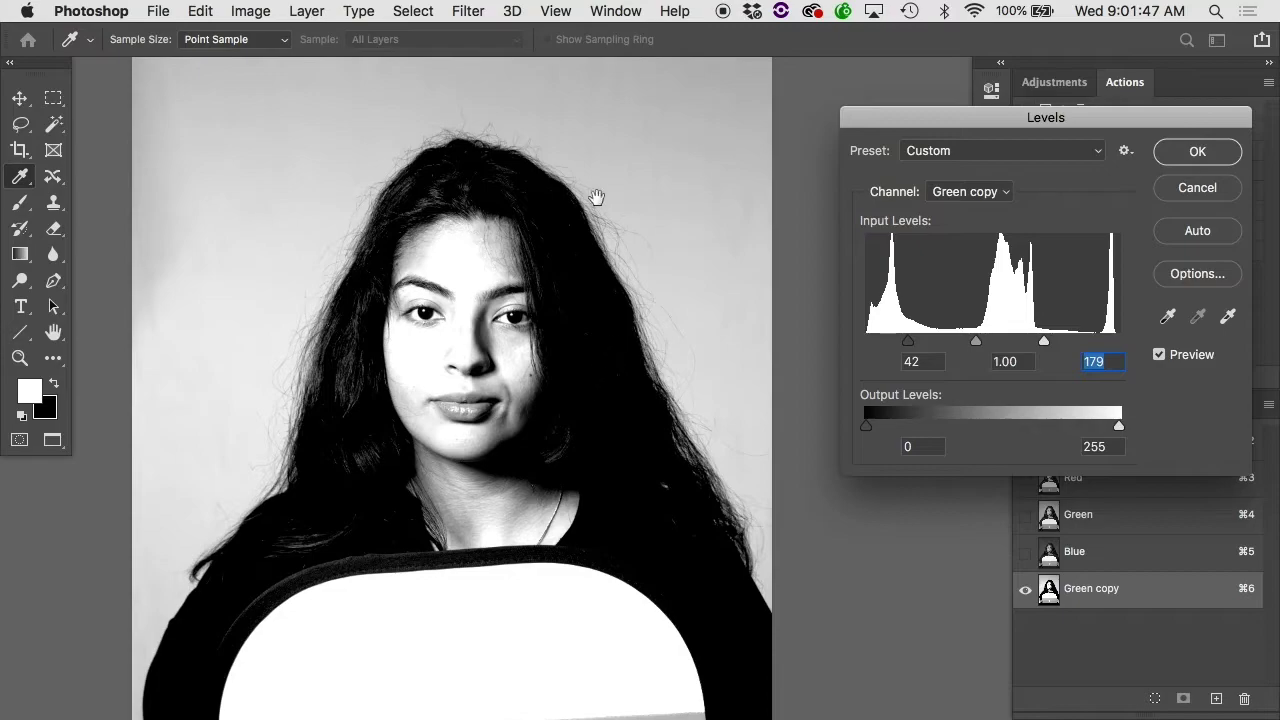
Try more extreme black and white input points to push hair contrast
{"action": "left_click_drag", "start_coordinate": [1046, 344], "coordinate": [1003, 343]}
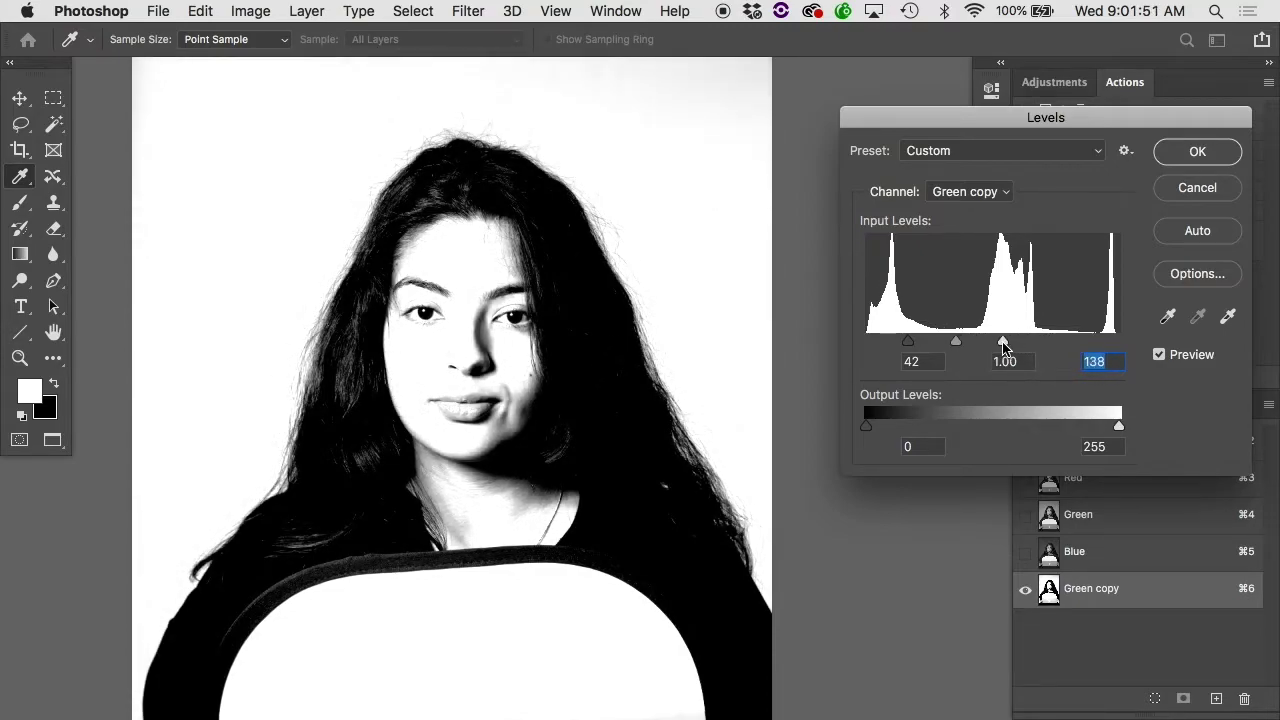
{"action": "left_click_drag", "start_coordinate": [546, 186], "coordinate": [462, 288]}
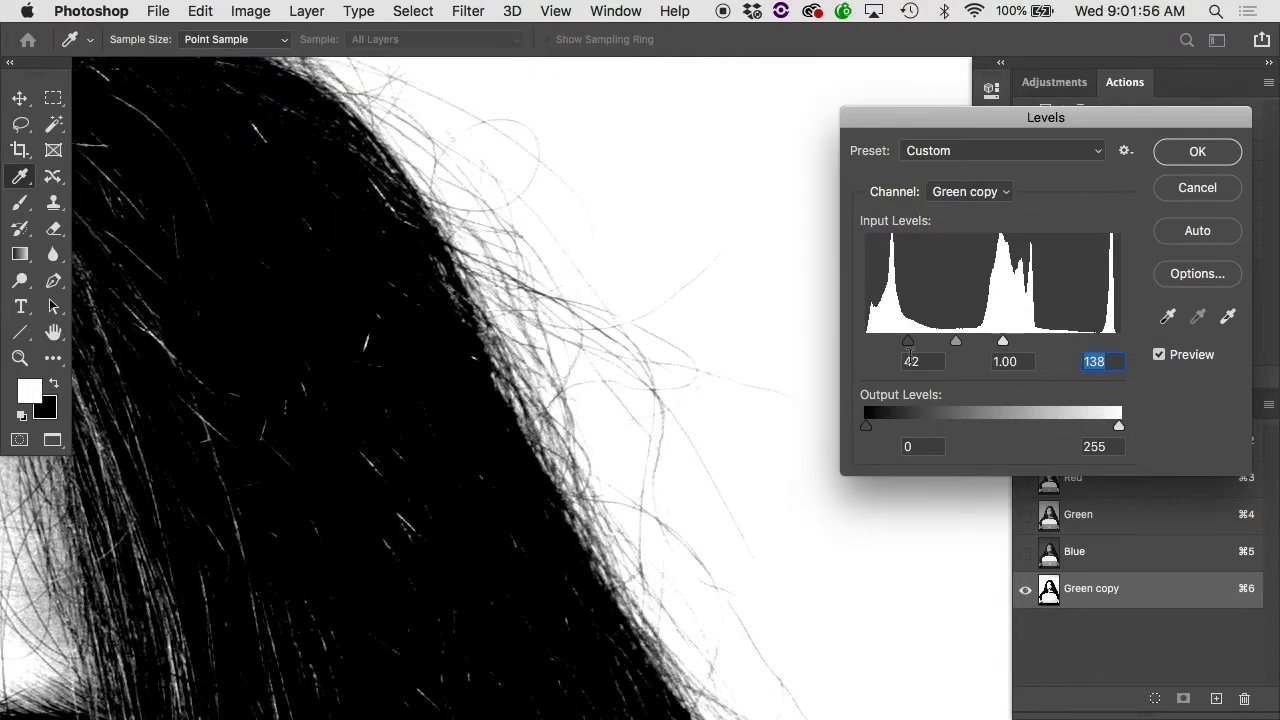
{"action": "left_click_drag", "start_coordinate": [908, 350], "coordinate": [948, 345]}
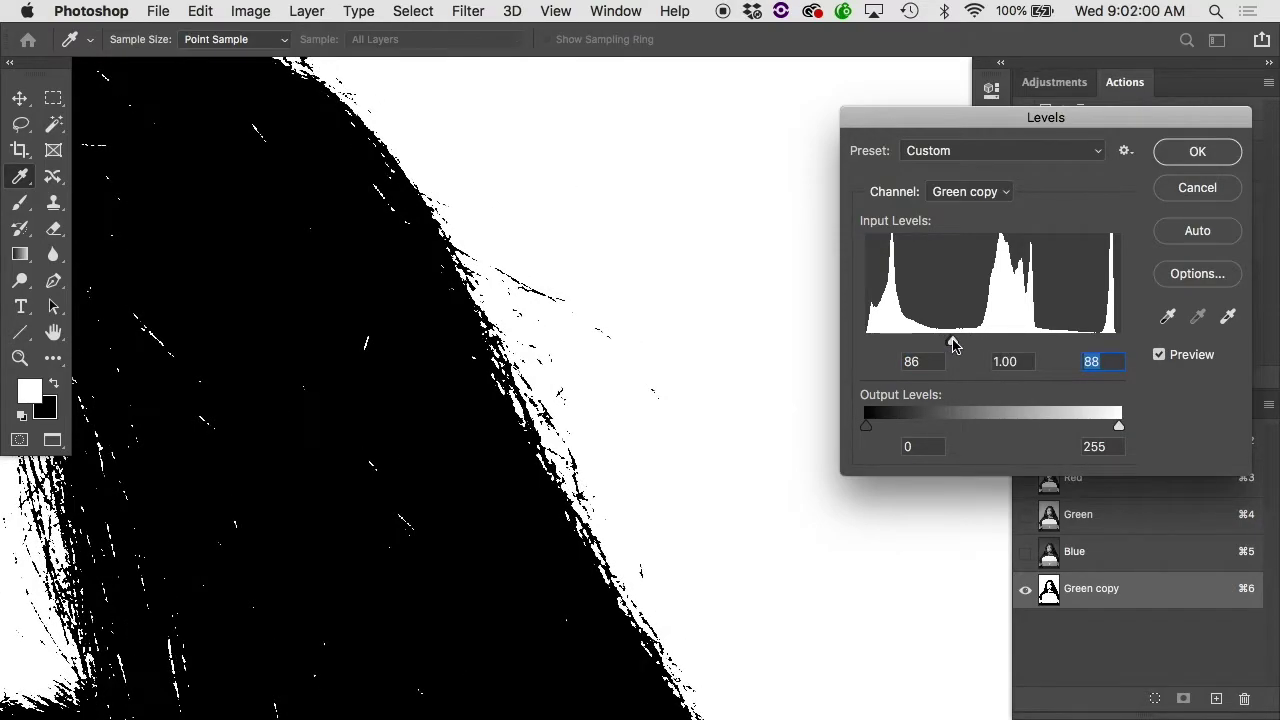
{"action": "left_click", "coordinate": [952, 342]}
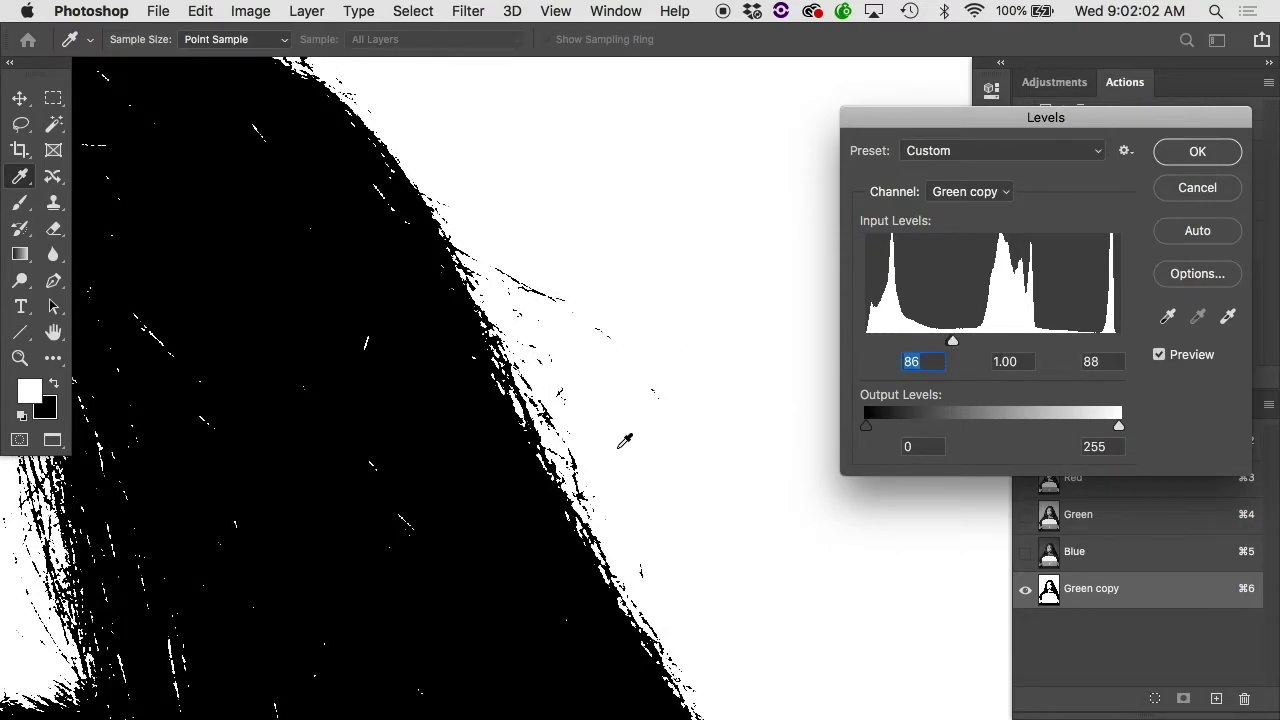
{"action": "left_click_drag", "start_coordinate": [955, 345], "coordinate": [1040, 341]}
{"action": "left_click_drag", "start_coordinate": [948, 342], "coordinate": [910, 352]}
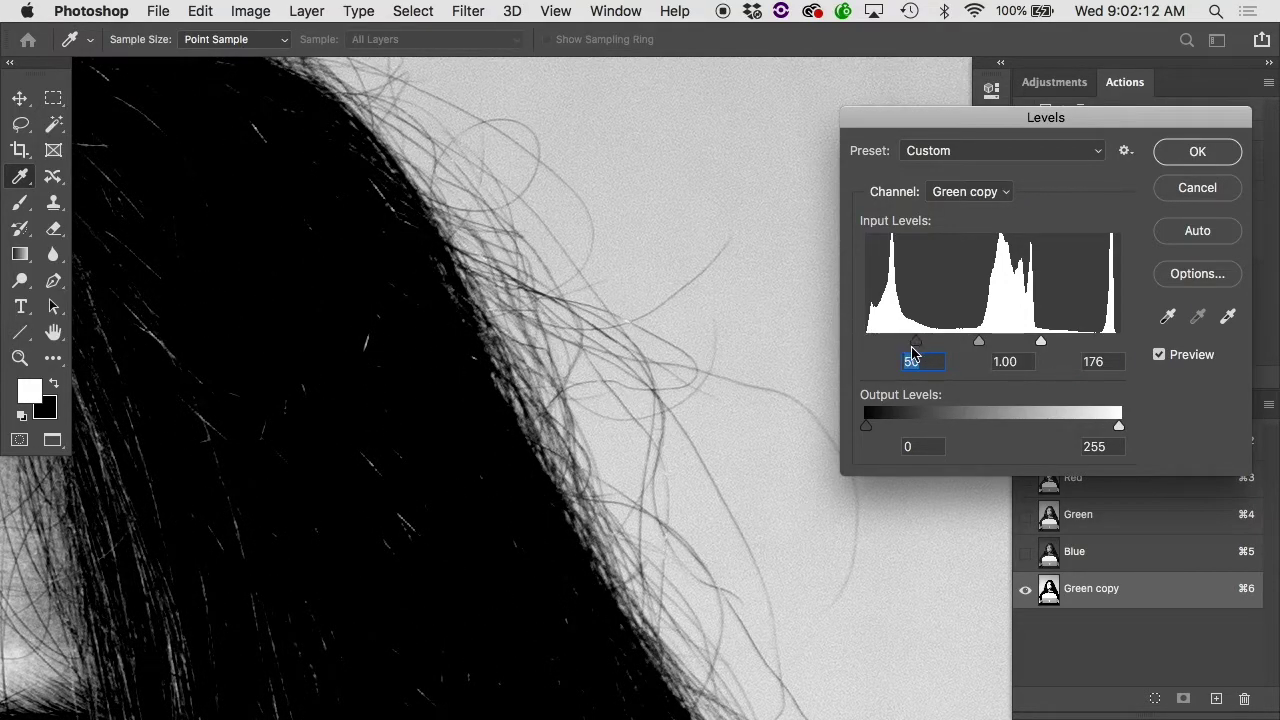
Settle Levels at about 50 / 1.00 / 140 and apply it to Green copy
{"action": "left_click_drag", "start_coordinate": [1043, 347], "coordinate": [1003, 342]}
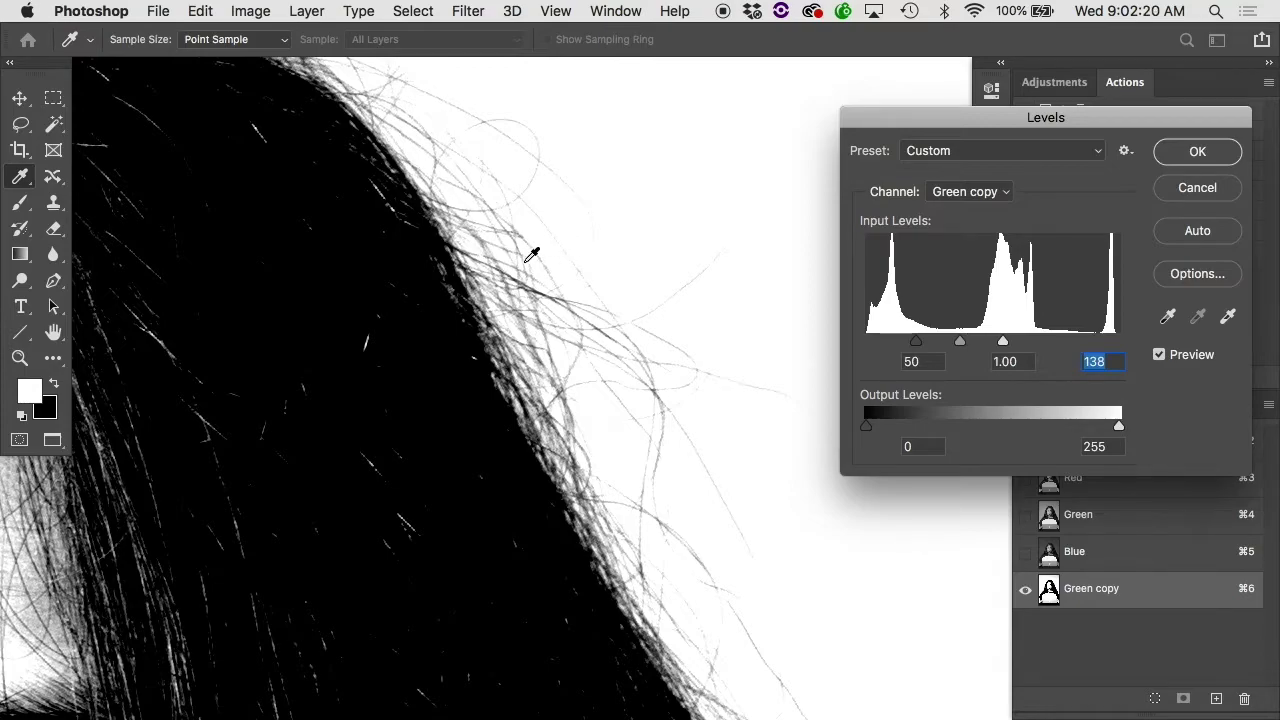
{"action": "scroll", "coordinate": [531, 255], "scroll_direction": "down", "scroll_amount": 5}
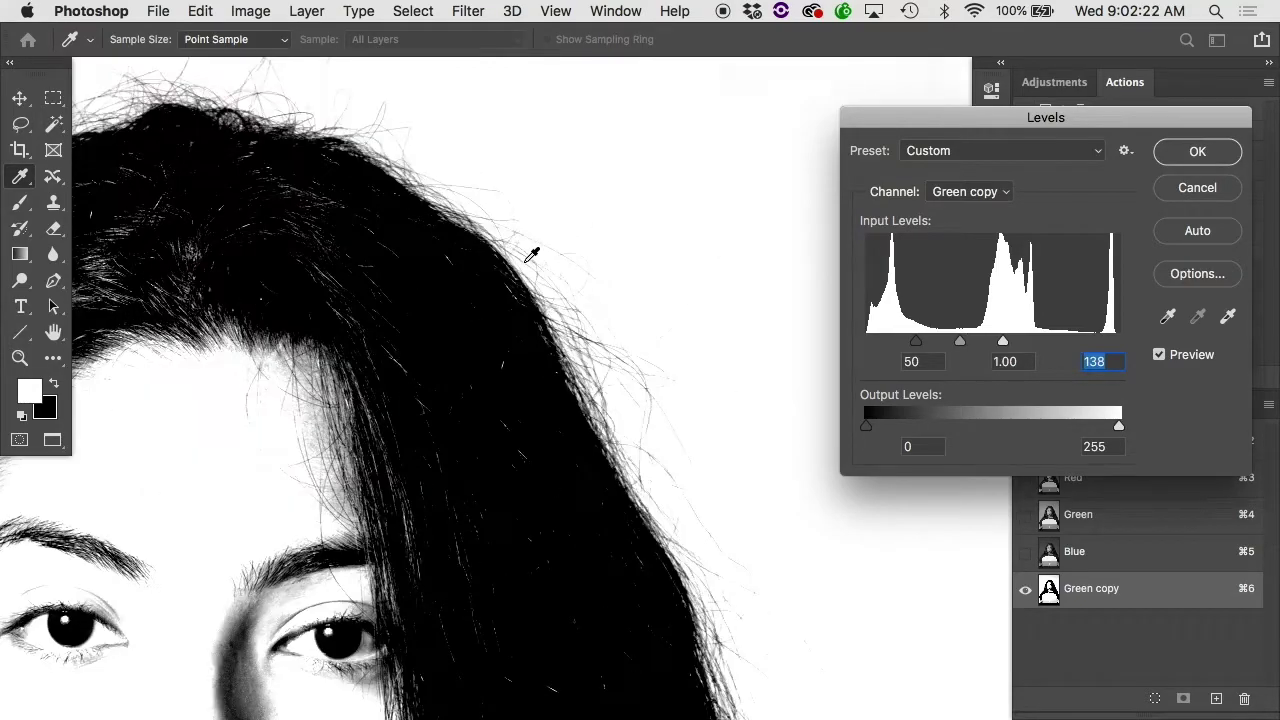
{"action": "scroll", "coordinate": [531, 255], "scroll_direction": "down", "scroll_amount": 1}
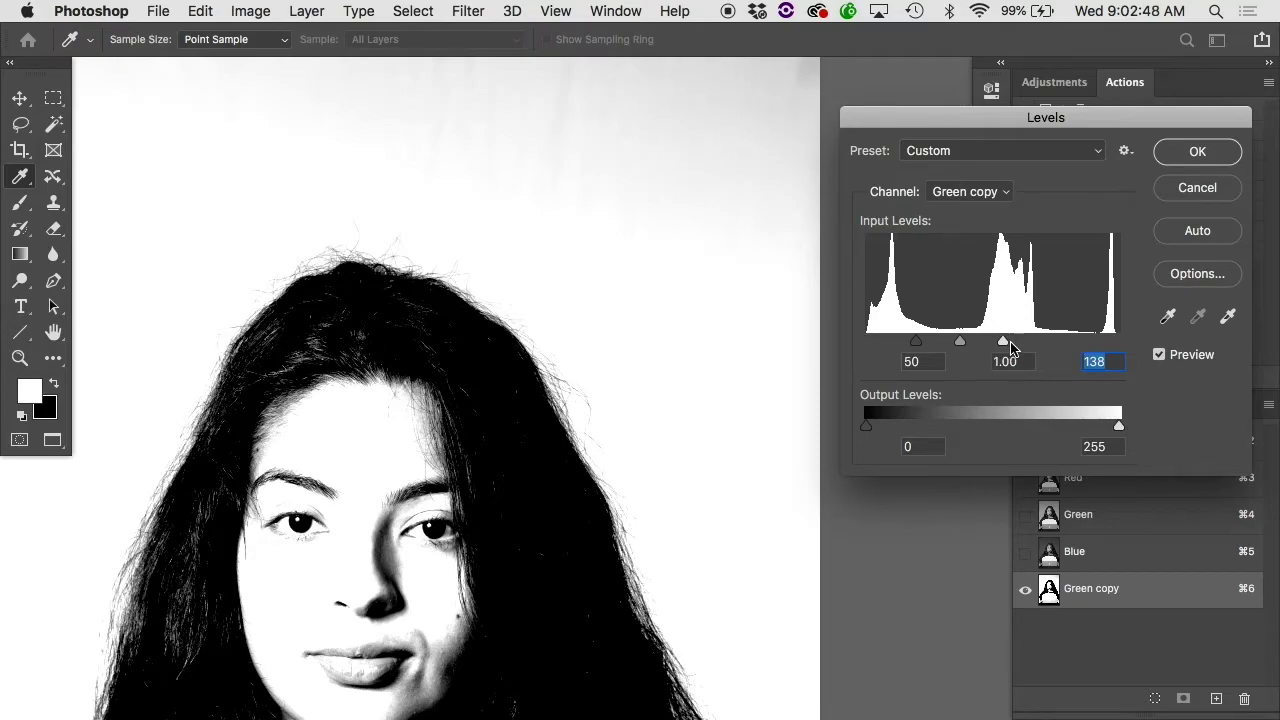
{"action": "mouse_move", "coordinate": [1007, 346]}
{"action": "left_mouse_down"}
{"action": "mouse_move", "coordinate": [1020, 346]}
{"action": "mouse_move", "coordinate": [991, 346]}
{"action": "mouse_move", "coordinate": [1022, 350]}
{"action": "mouse_move", "coordinate": [1003, 346]}
{"action": "left_mouse_up"}
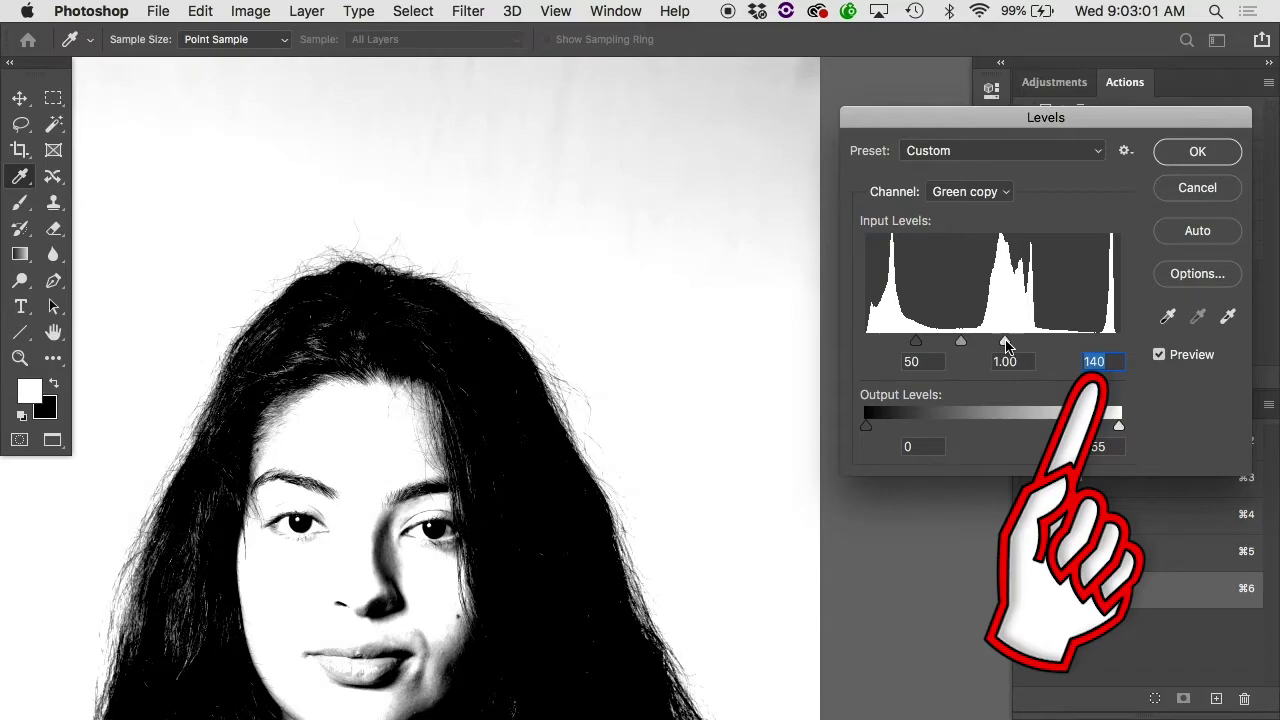
{"action": "left_click", "coordinate": [1197, 151]}
{"action": "key", "text": "o"}
{"action": "key", "text": "super+0"}
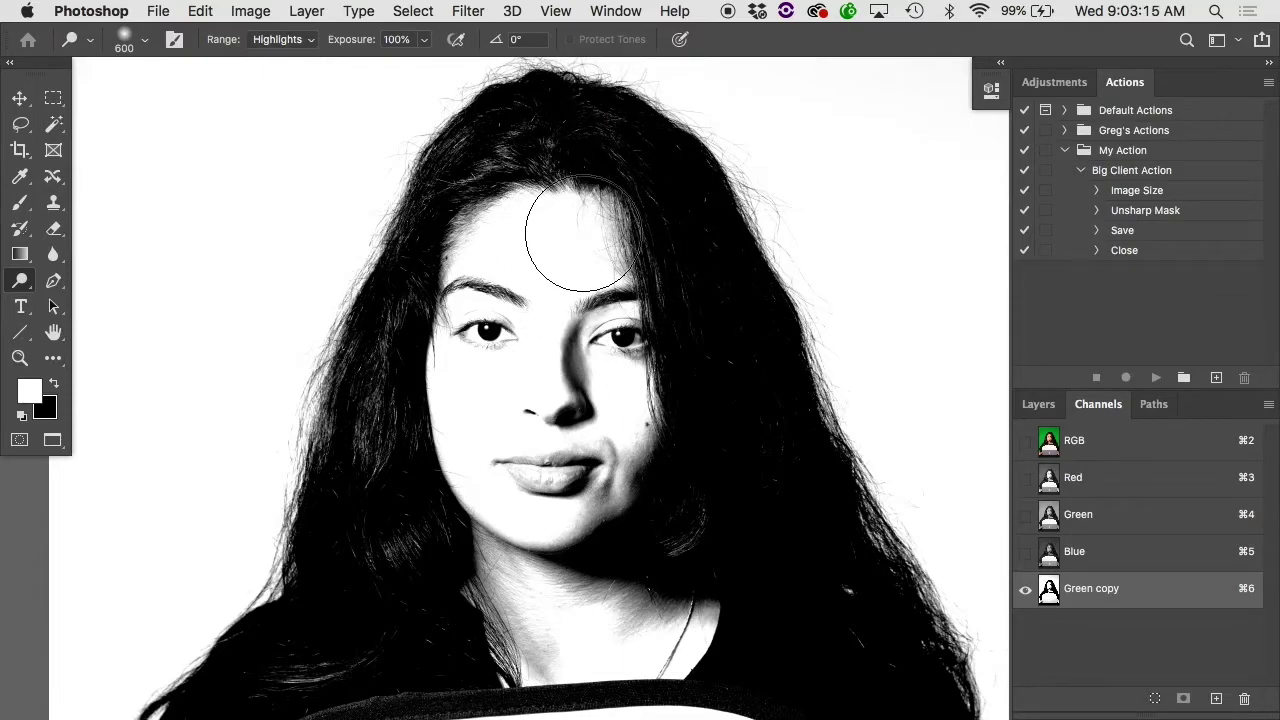
Paint the face and cheek solid black in Green copy with a black brush
{"action": "key", "text": "c"}
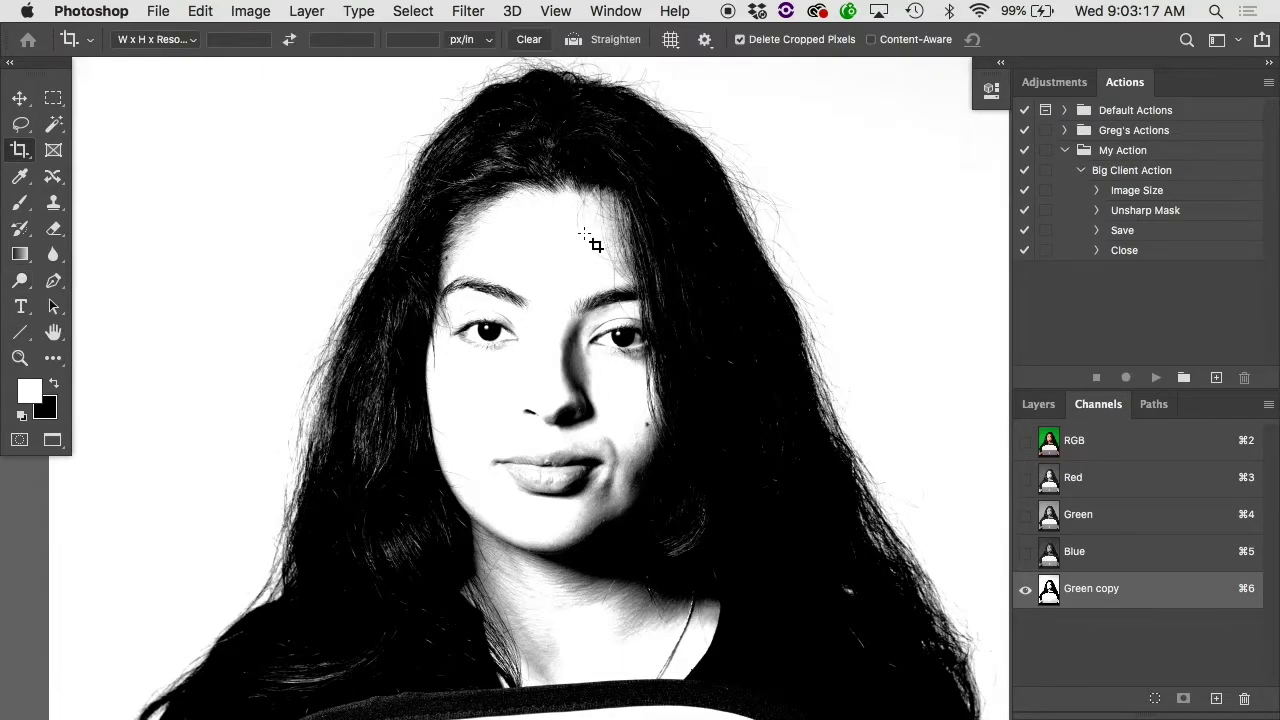
{"action": "key", "text": "b"}
{"action": "key", "text": "x"}
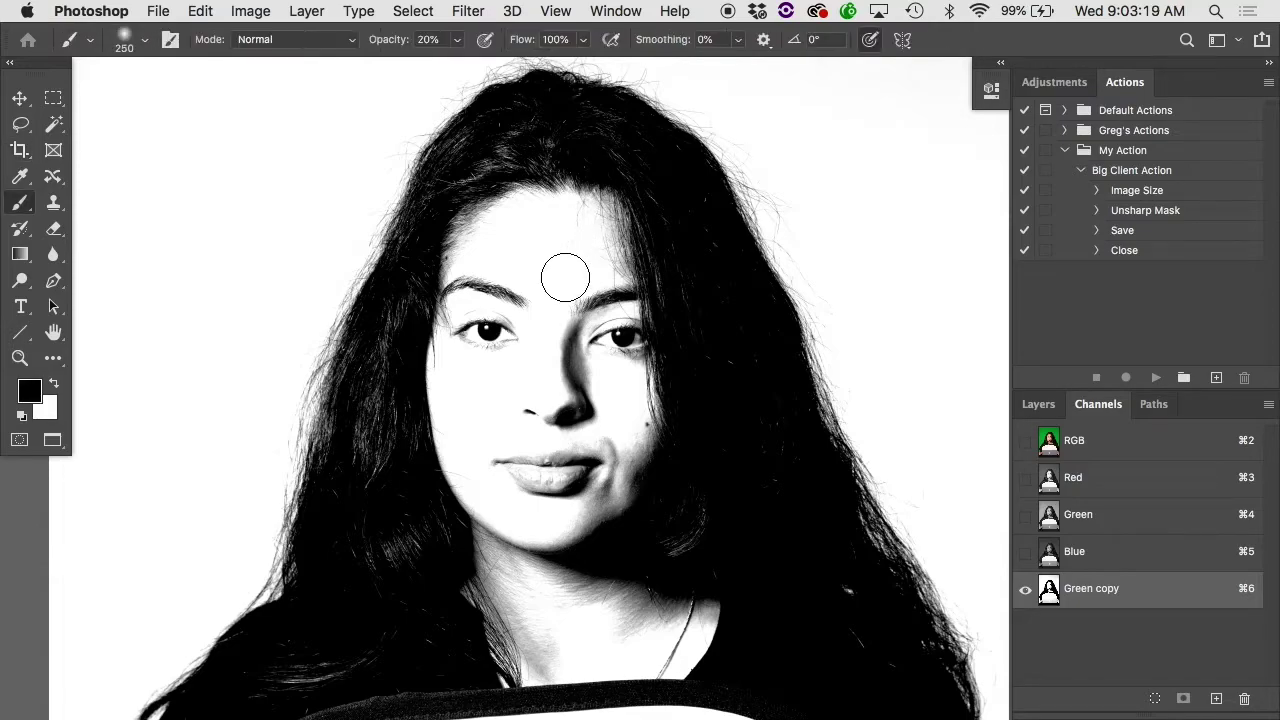
{"action": "mouse_move", "coordinate": [563, 274]}
{"action": "left_mouse_down"}
{"action": "mouse_move", "coordinate": [573, 425]}
{"action": "mouse_move", "coordinate": [613, 281]}
{"action": "mouse_move", "coordinate": [538, 472]}
{"action": "mouse_move", "coordinate": [581, 439]}
{"action": "mouse_move", "coordinate": [621, 222]}
{"action": "mouse_move", "coordinate": [623, 286]}
{"action": "mouse_move", "coordinate": [582, 293]}
{"action": "mouse_move", "coordinate": [550, 217]}
{"action": "mouse_move", "coordinate": [561, 184]}
{"action": "mouse_move", "coordinate": [551, 255]}
{"action": "mouse_move", "coordinate": [494, 278]}
{"action": "mouse_move", "coordinate": [542, 179]}
{"action": "mouse_move", "coordinate": [500, 301]}
{"action": "mouse_move", "coordinate": [507, 350]}
{"action": "mouse_move", "coordinate": [524, 304]}
{"action": "mouse_move", "coordinate": [531, 381]}
{"action": "mouse_move", "coordinate": [531, 281]}
{"action": "mouse_move", "coordinate": [490, 541]}
{"action": "mouse_move", "coordinate": [504, 491]}
{"action": "mouse_move", "coordinate": [486, 357]}
{"action": "left_mouse_up"}
{"action": "key", "text": "cmd+z"}
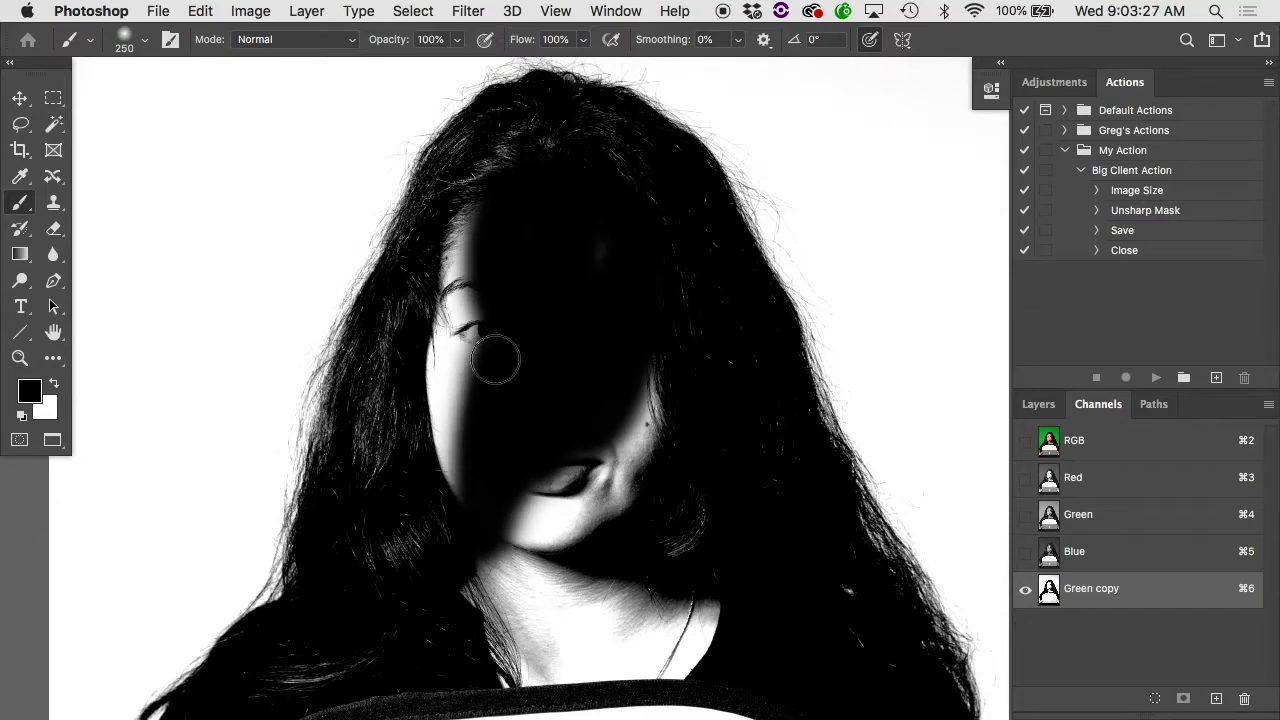
{"action": "key", "text": "super+plus"}
{"action": "left_click_drag", "start_coordinate": [457, 177], "coordinate": [574, 401]}
{"action": "left_click", "coordinate": [514, 297], "text": "super"}
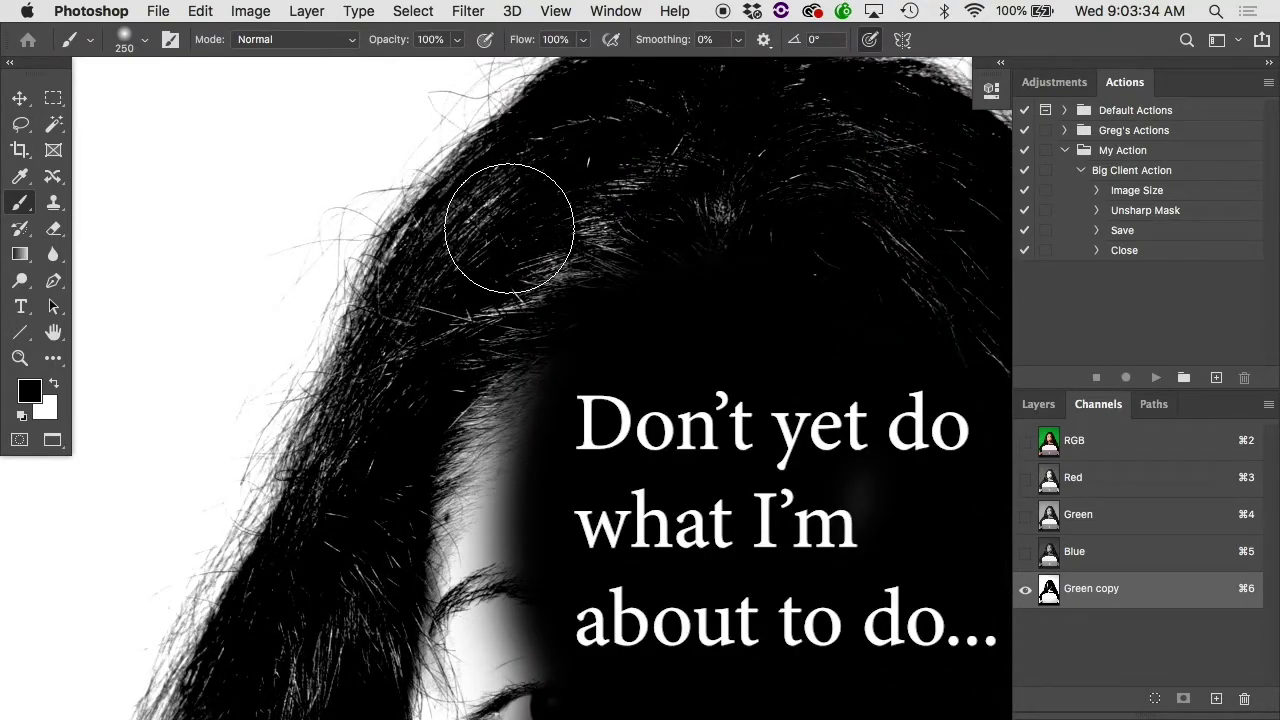
{"action": "key", "text": "super+minus"}
Return to RGB, load Green copy as a selection, and mask the photo layer with it
{"action": "left_click", "coordinate": [1116, 447]}
{"action": "key", "text": "x"}
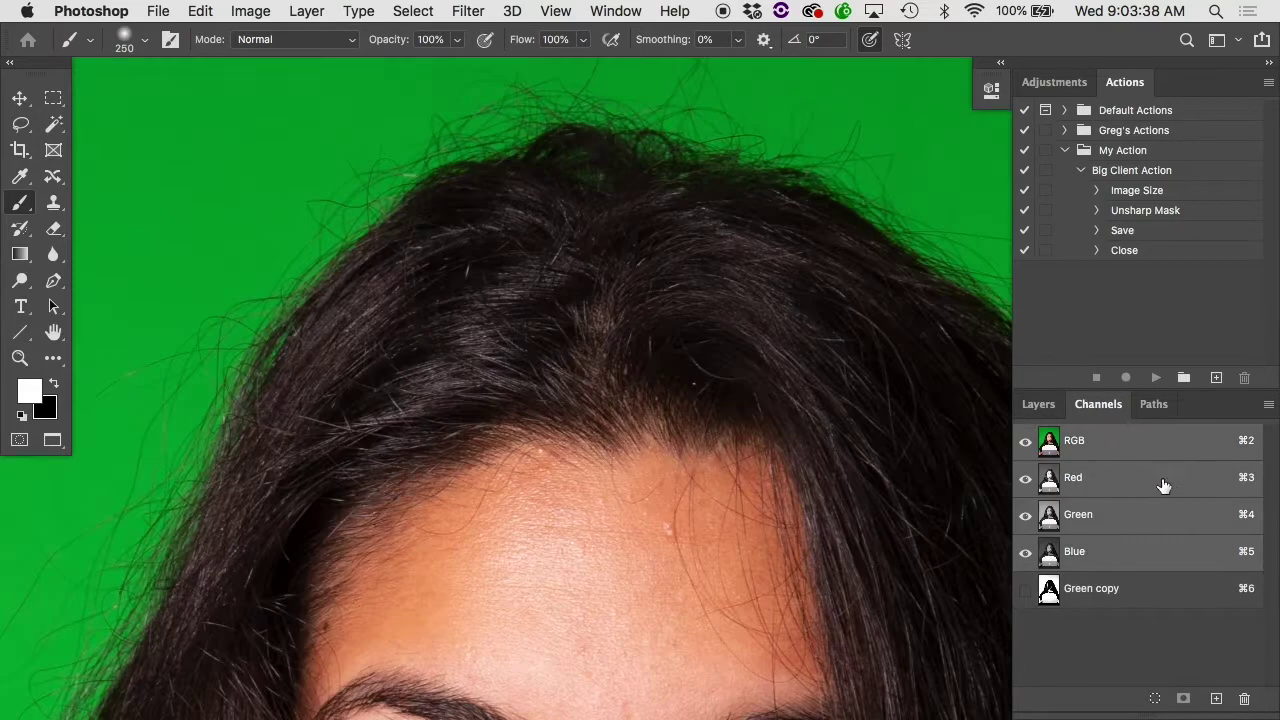
{"action": "key", "text": "F7"}
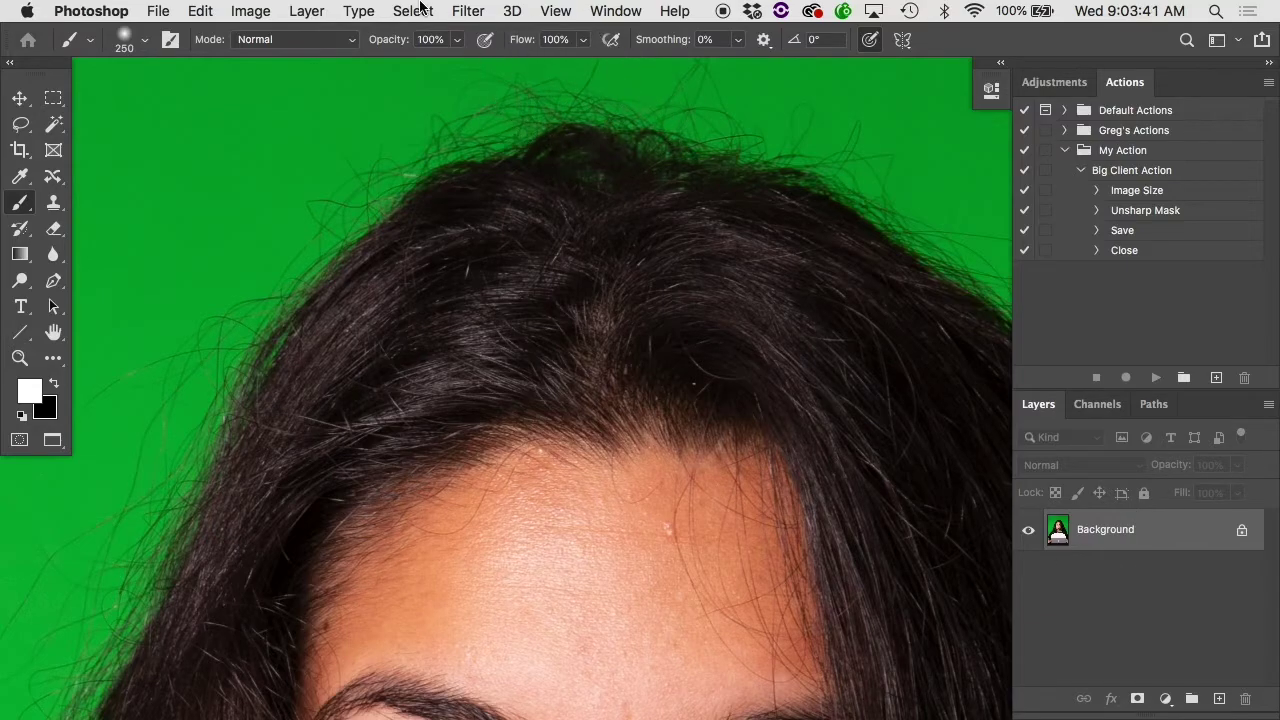
{"action": "left_click", "coordinate": [414, 11]}
{"action": "left_click", "coordinate": [457, 441]}
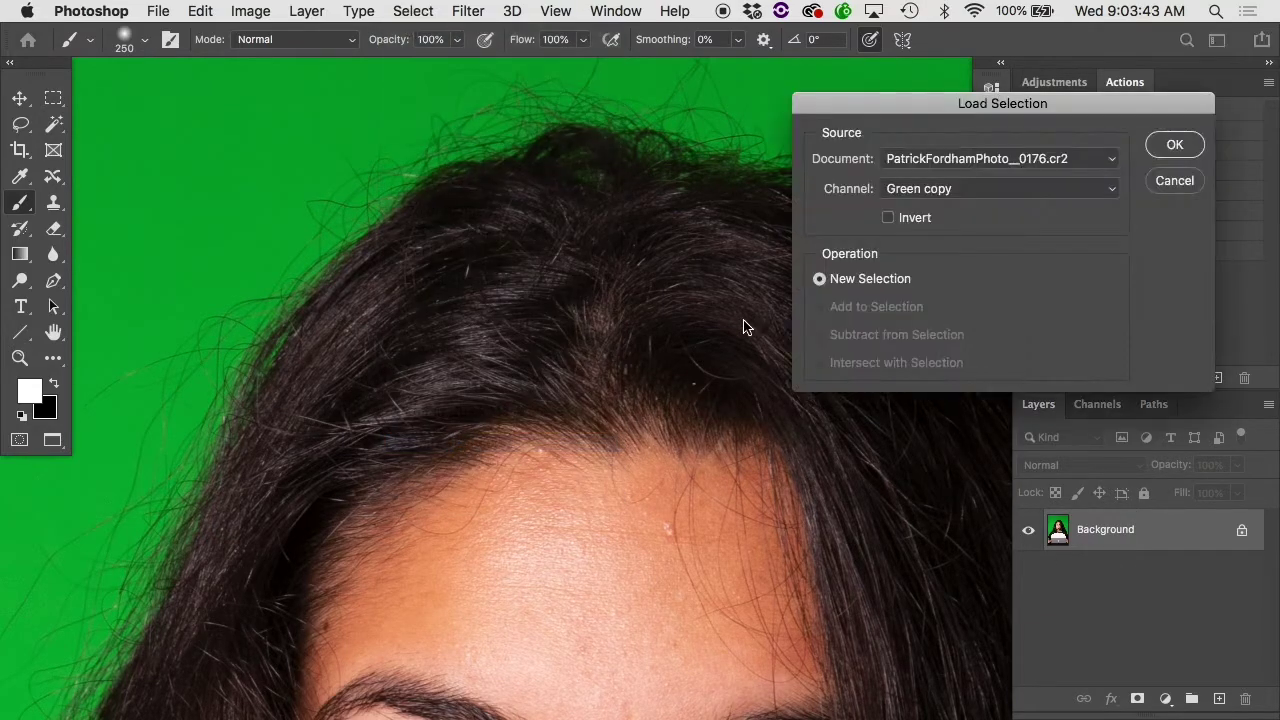
{"action": "left_click", "coordinate": [1166, 148]}
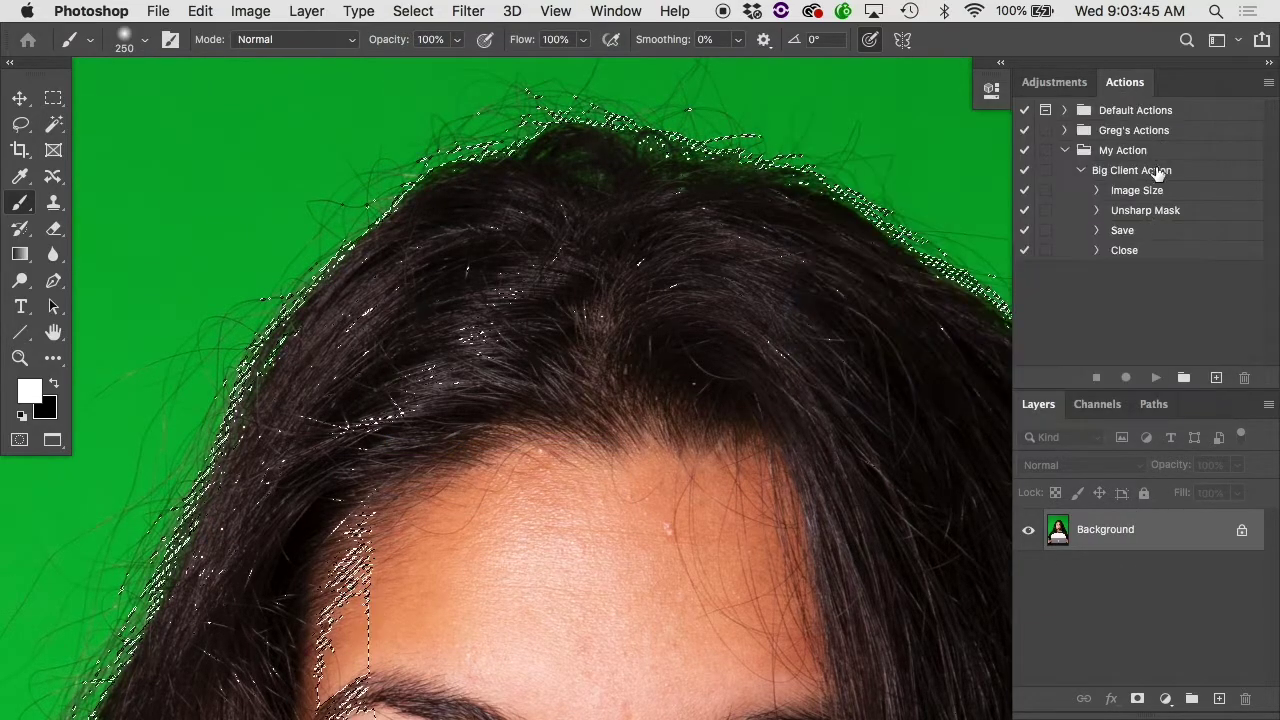
{"action": "left_click", "coordinate": [1137, 698]}
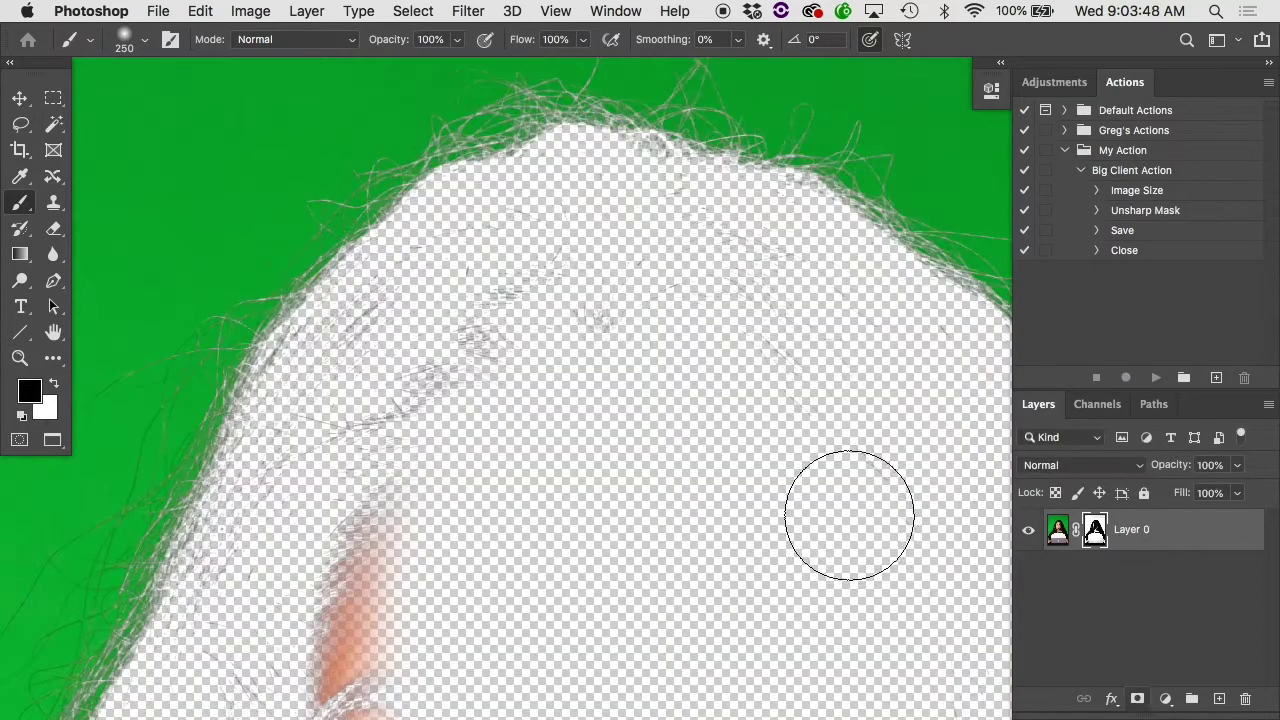
{"action": "scroll", "coordinate": [680, 434], "scroll_direction": "down", "scroll_amount": 3}
Invert Layer 0's mask and preview it in black and white before returning to the photo
{"action": "key", "text": "super+i"}
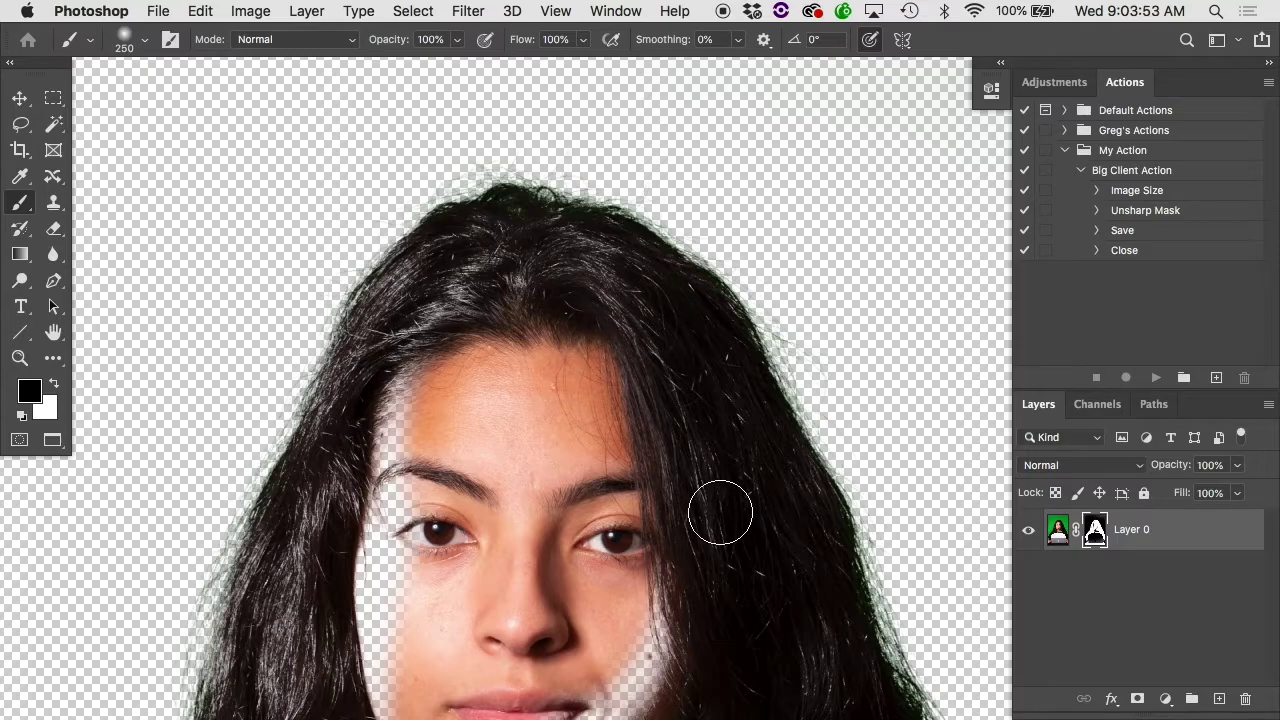
{"action": "scroll", "coordinate": [720, 514], "scroll_direction": "down", "scroll_amount": 5}
{"action": "left_click", "coordinate": [1094, 530], "text": "alt"}
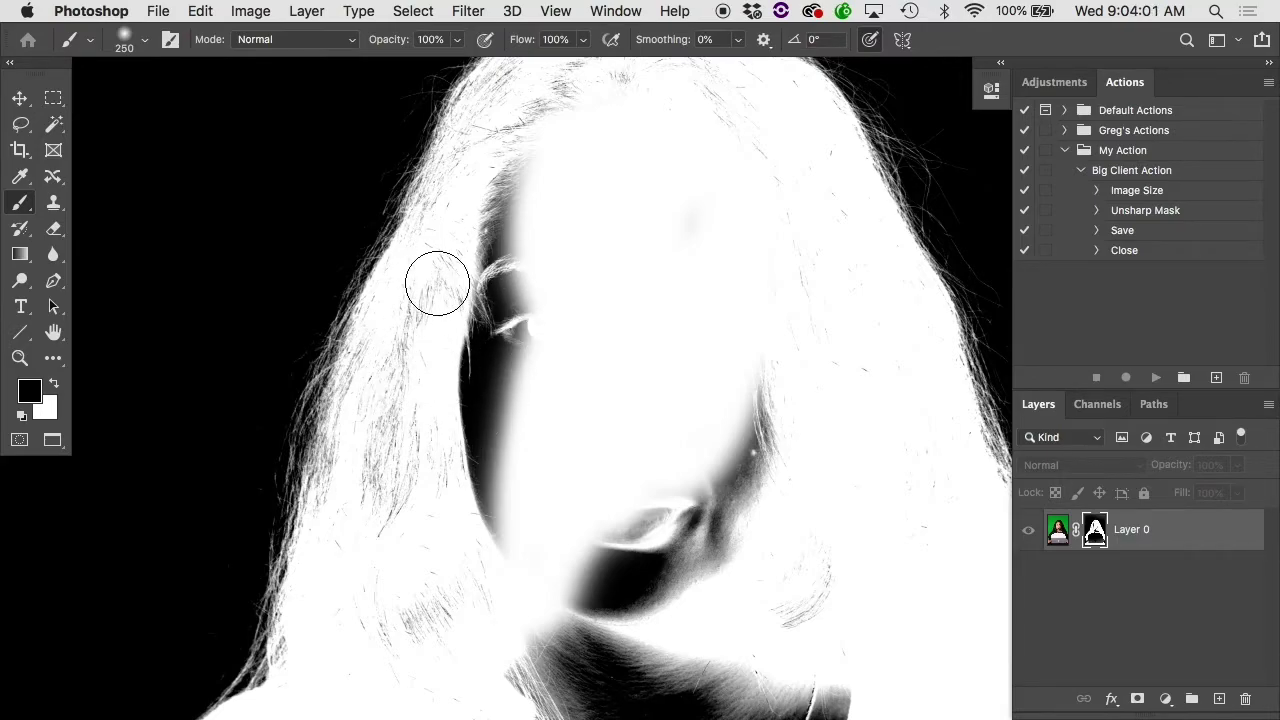
{"action": "scroll", "coordinate": [492, 333], "scroll_direction": "up", "scroll_amount": 2}
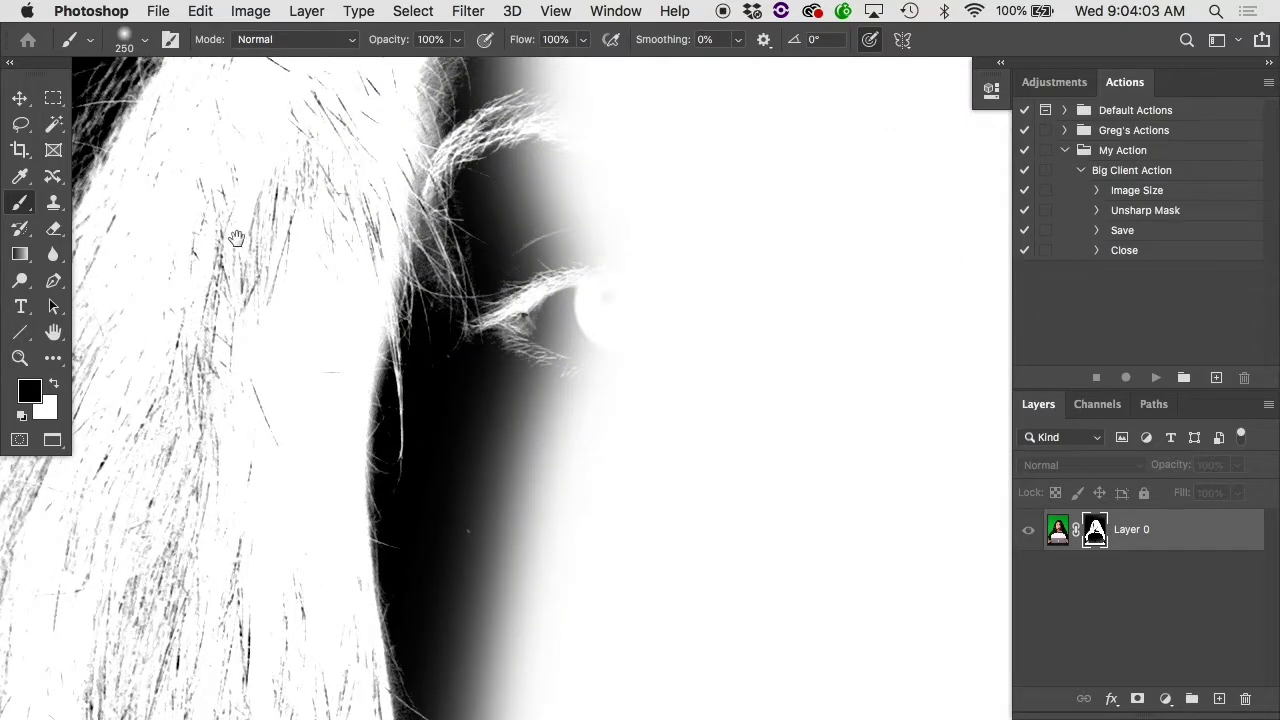
{"action": "left_click", "coordinate": [1095, 530], "text": "alt"}
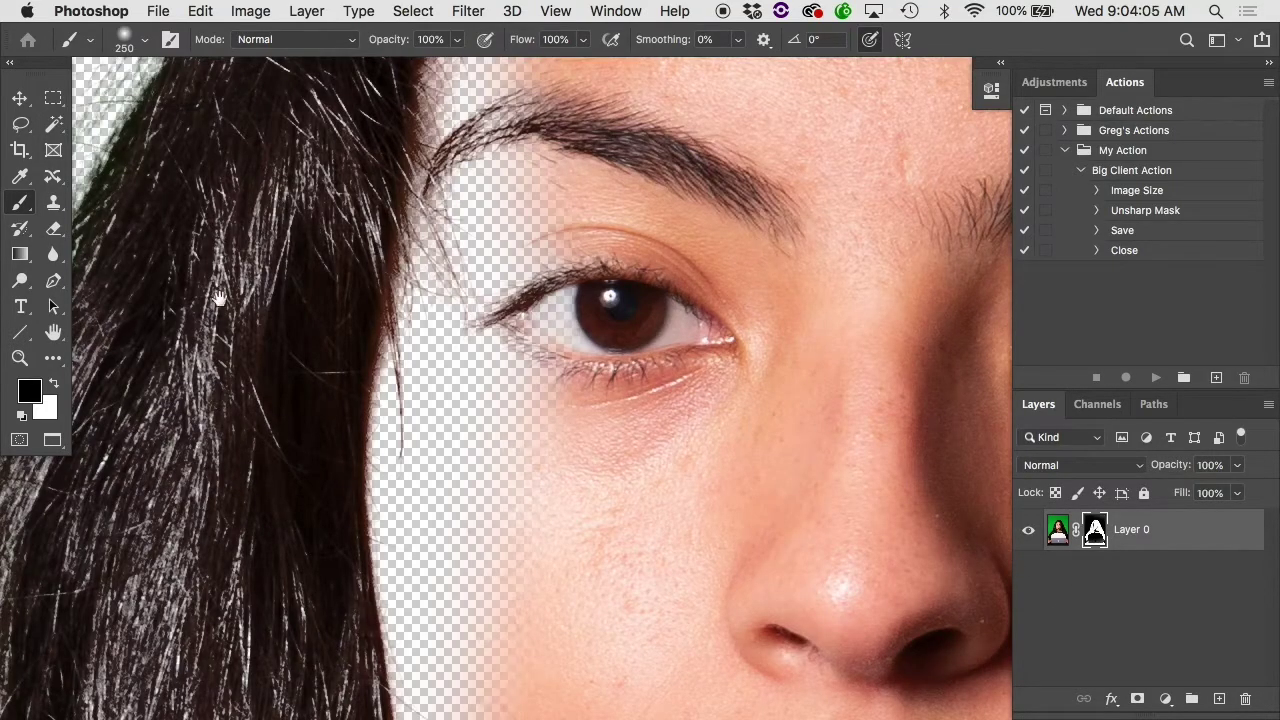
Pan and zoom in on the hair edge beside the face
{"action": "left_click_drag", "start_coordinate": [266, 274], "coordinate": [603, 294]}
{"action": "scroll", "coordinate": [603, 294], "scroll_direction": "up", "scroll_amount": 5}
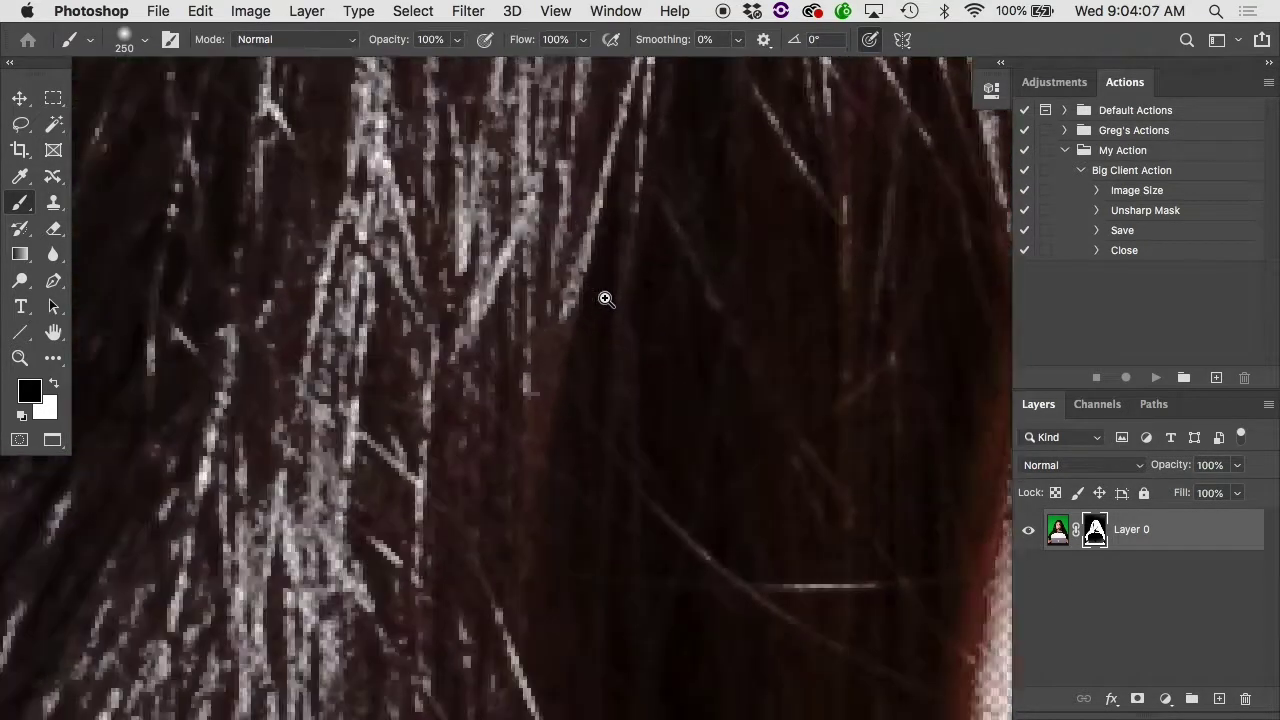
{"action": "scroll", "coordinate": [372, 185], "scroll_direction": "up", "scroll_amount": 1}
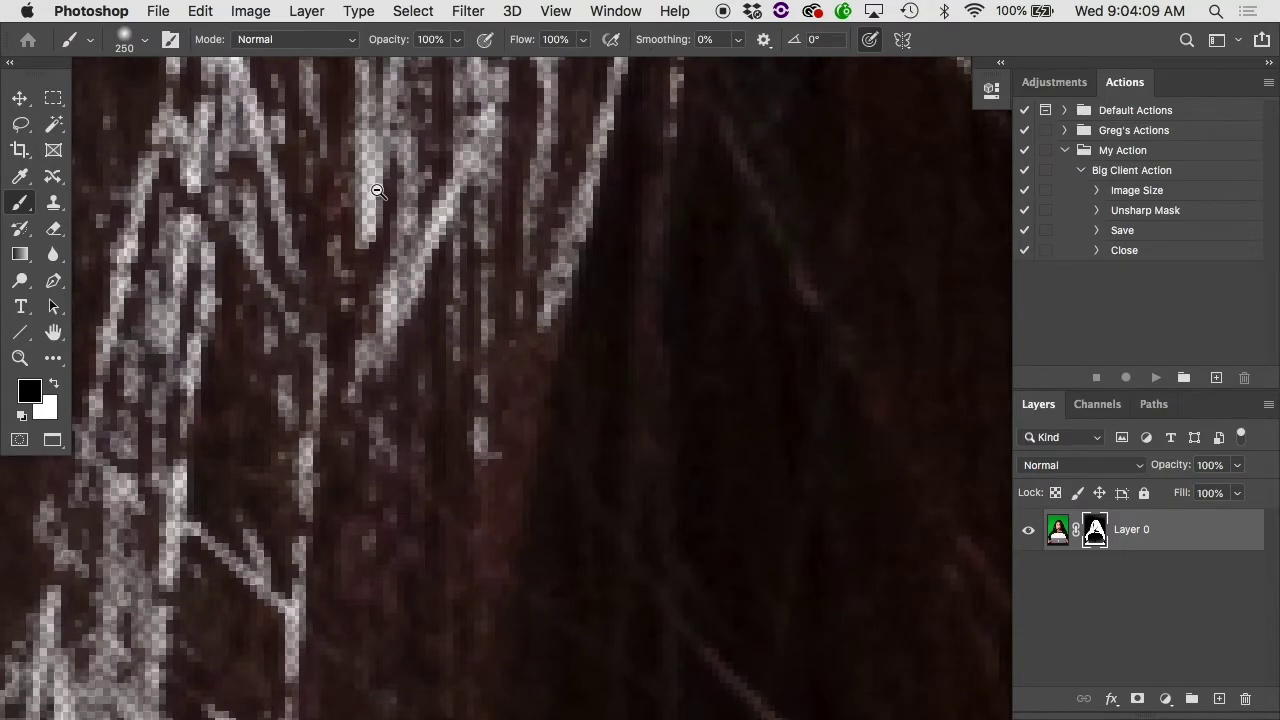
{"action": "scroll", "coordinate": [377, 191], "scroll_direction": "down", "scroll_amount": 6}
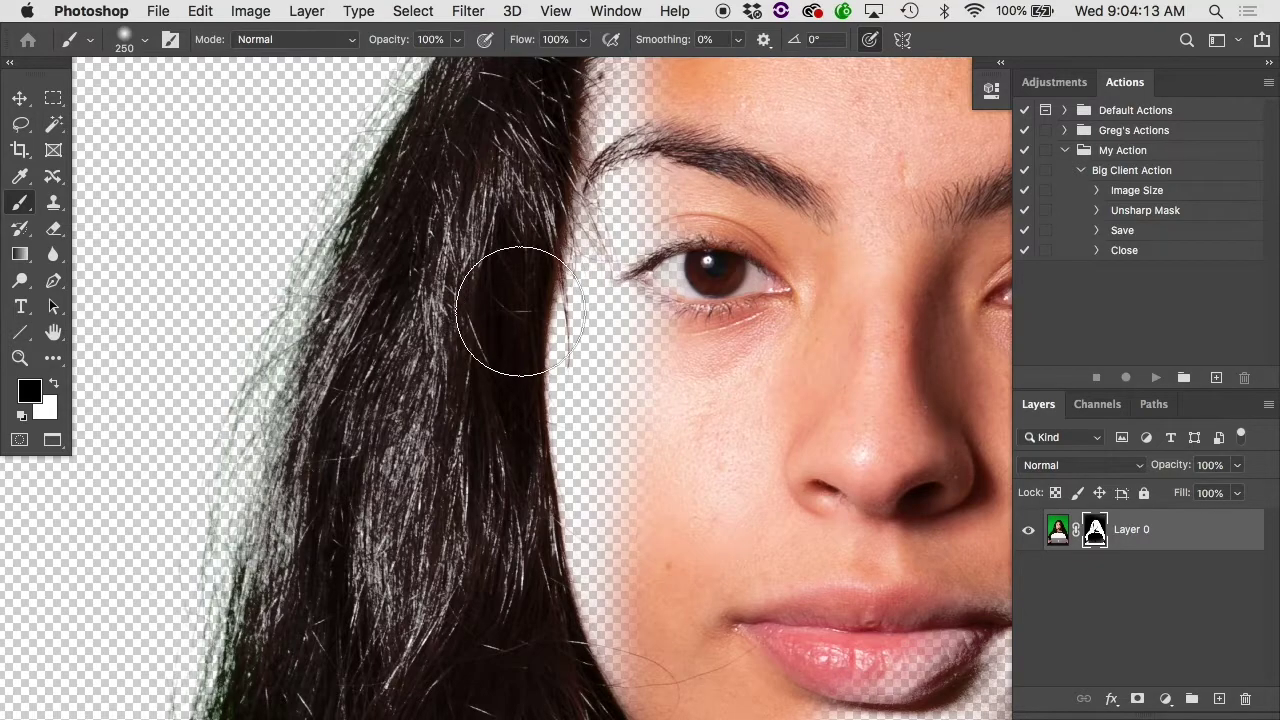
With a 125 px white brush, paint the cheek edge and hair beside the face back in
{"action": "key", "text": "bracketleft"}
{"action": "key", "text": "bracketleft"}
{"action": "key", "text": "bracketleft"}
{"action": "key", "text": "bracketleft"}
{"action": "key", "text": "x"}
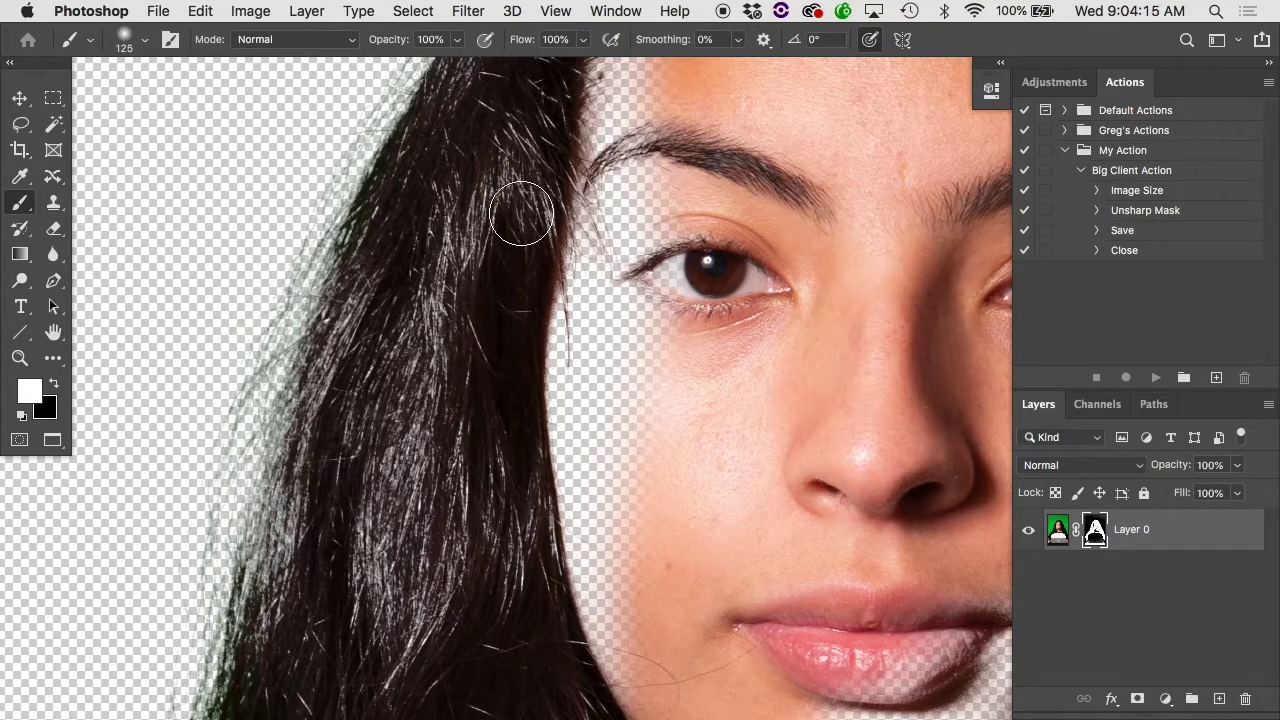
{"action": "mouse_move", "coordinate": [531, 189]}
{"action": "left_mouse_down"}
{"action": "mouse_move", "coordinate": [529, 300]}
{"action": "mouse_move", "coordinate": [588, 206]}
{"action": "mouse_move", "coordinate": [569, 403]}
{"action": "mouse_move", "coordinate": [585, 259]}
{"action": "mouse_move", "coordinate": [585, 438]}
{"action": "mouse_move", "coordinate": [671, 242]}
{"action": "mouse_move", "coordinate": [669, 374]}
{"action": "mouse_move", "coordinate": [643, 535]}
{"action": "mouse_move", "coordinate": [571, 544]}
{"action": "mouse_move", "coordinate": [560, 586]}
{"action": "left_mouse_up"}
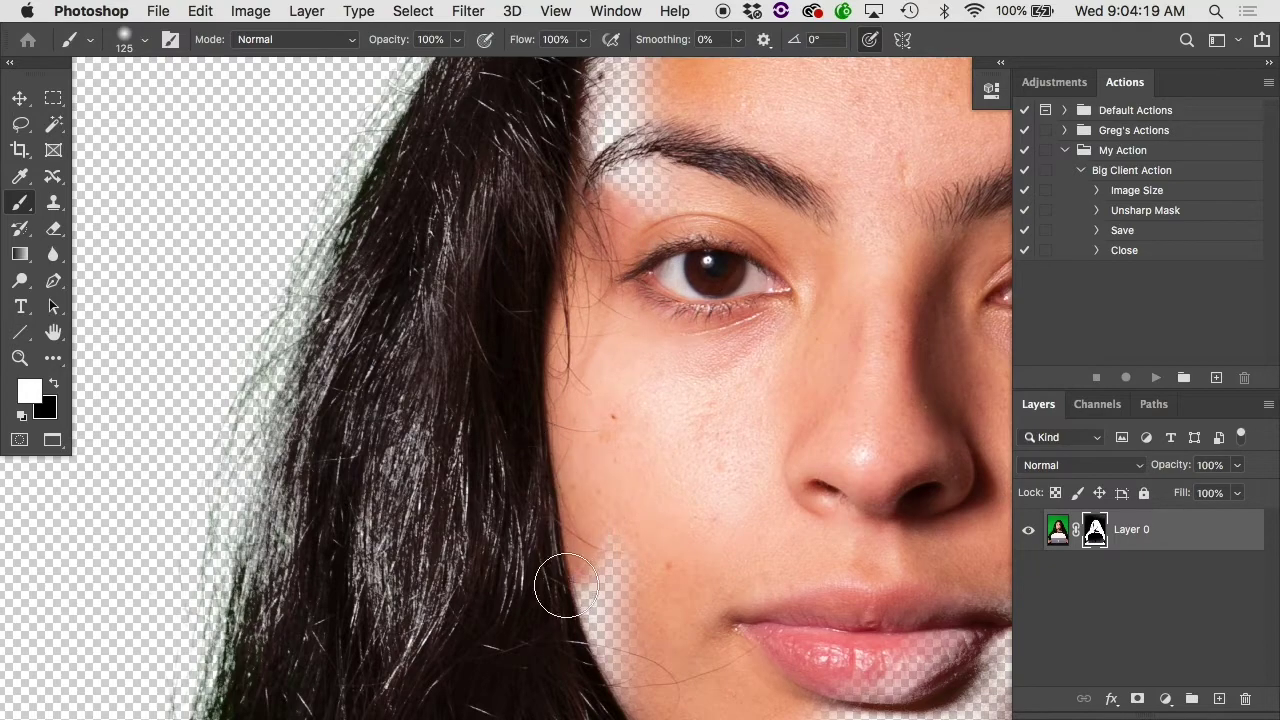
{"action": "mouse_move", "coordinate": [469, 286]}
{"action": "left_mouse_down"}
{"action": "mouse_move", "coordinate": [418, 368]}
{"action": "mouse_move", "coordinate": [455, 188]}
{"action": "mouse_move", "coordinate": [395, 289]}
{"action": "left_mouse_up"}
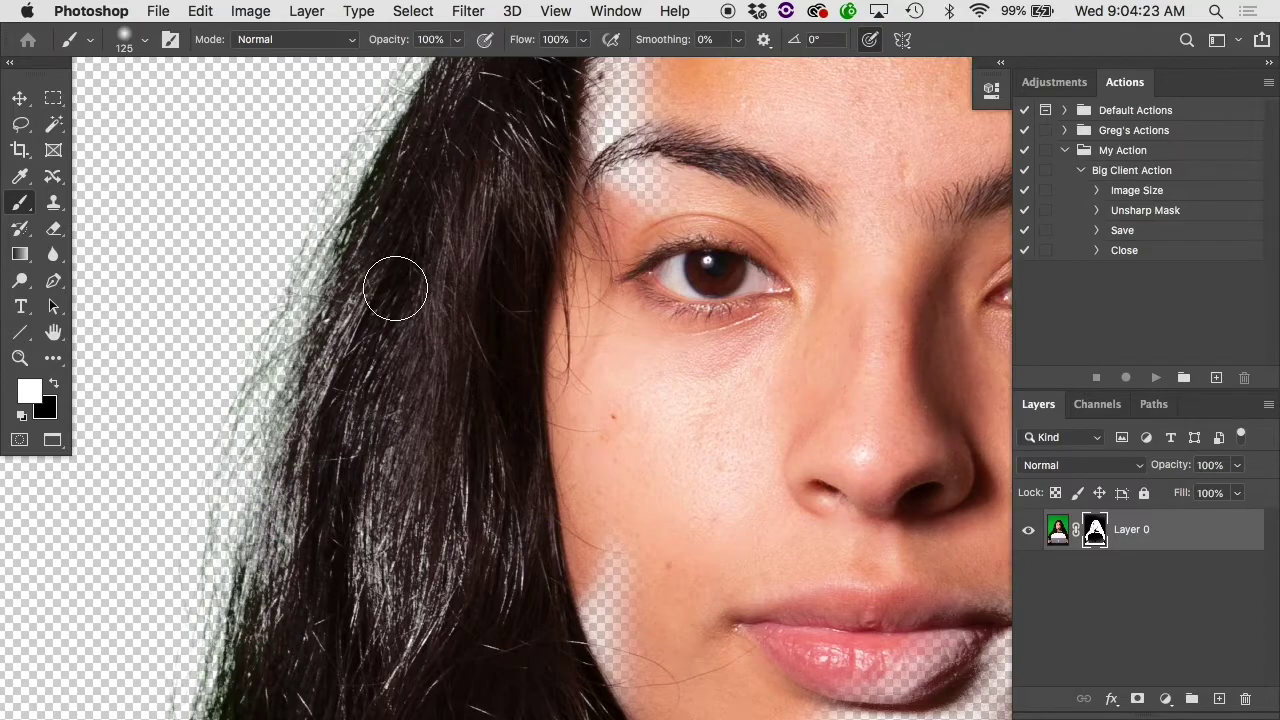
Try restoring the hair's left edge, undoing both strokes that revealed green fringe
{"action": "scroll", "coordinate": [500, 240], "scroll_direction": "left", "scroll_amount": 5}
{"action": "scroll", "coordinate": [500, 240], "scroll_direction": "down", "scroll_amount": 5}
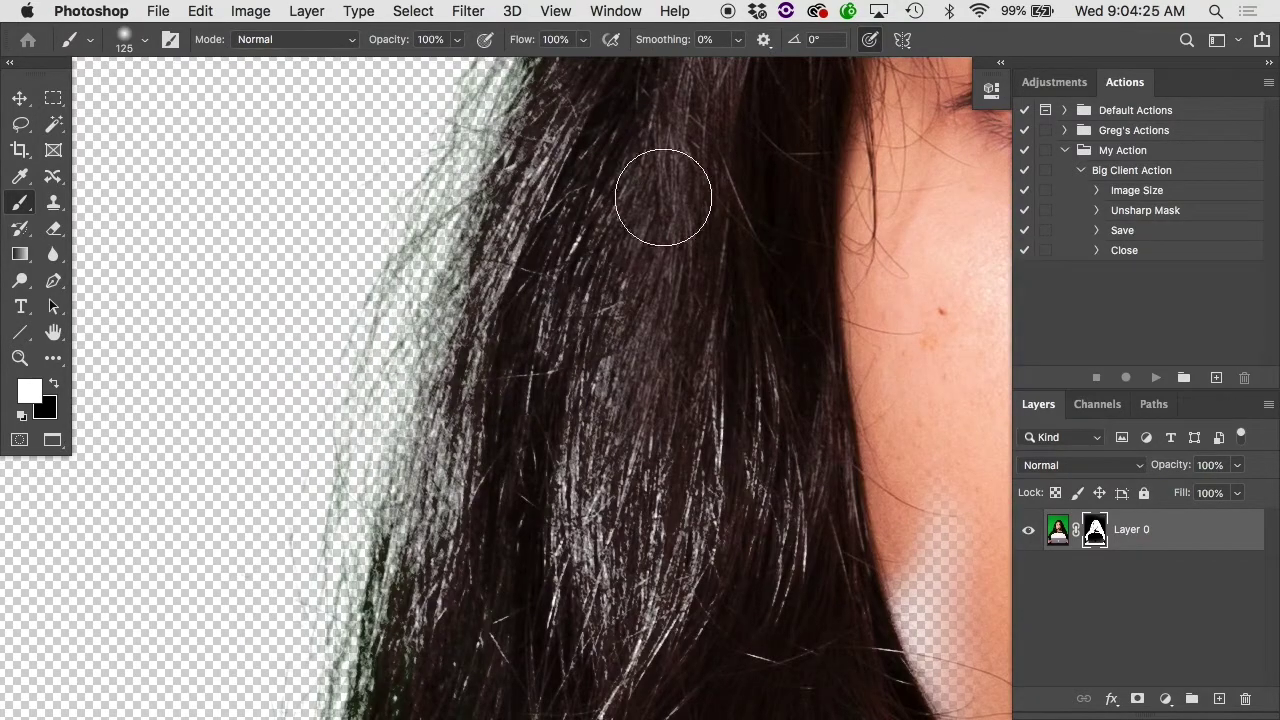
{"action": "mouse_move", "coordinate": [663, 197]}
{"action": "left_mouse_down"}
{"action": "mouse_move", "coordinate": [579, 384]}
{"action": "mouse_move", "coordinate": [614, 157]}
{"action": "mouse_move", "coordinate": [533, 293]}
{"action": "mouse_move", "coordinate": [570, 156]}
{"action": "mouse_move", "coordinate": [534, 193]}
{"action": "mouse_move", "coordinate": [469, 326]}
{"action": "mouse_move", "coordinate": [518, 163]}
{"action": "mouse_move", "coordinate": [438, 394]}
{"action": "mouse_move", "coordinate": [425, 507]}
{"action": "mouse_move", "coordinate": [468, 333]}
{"action": "mouse_move", "coordinate": [398, 642]}
{"action": "mouse_move", "coordinate": [517, 435]}
{"action": "mouse_move", "coordinate": [564, 610]}
{"action": "left_mouse_up"}
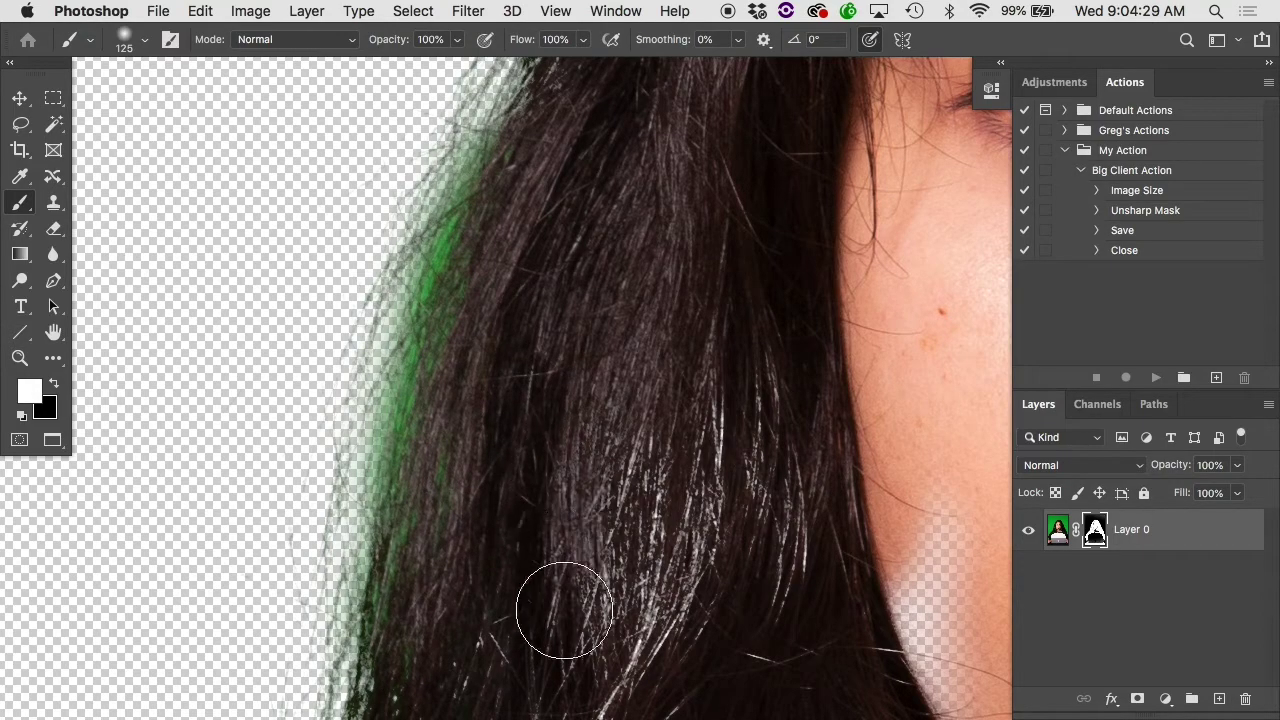
{"action": "key", "text": "super+z"}
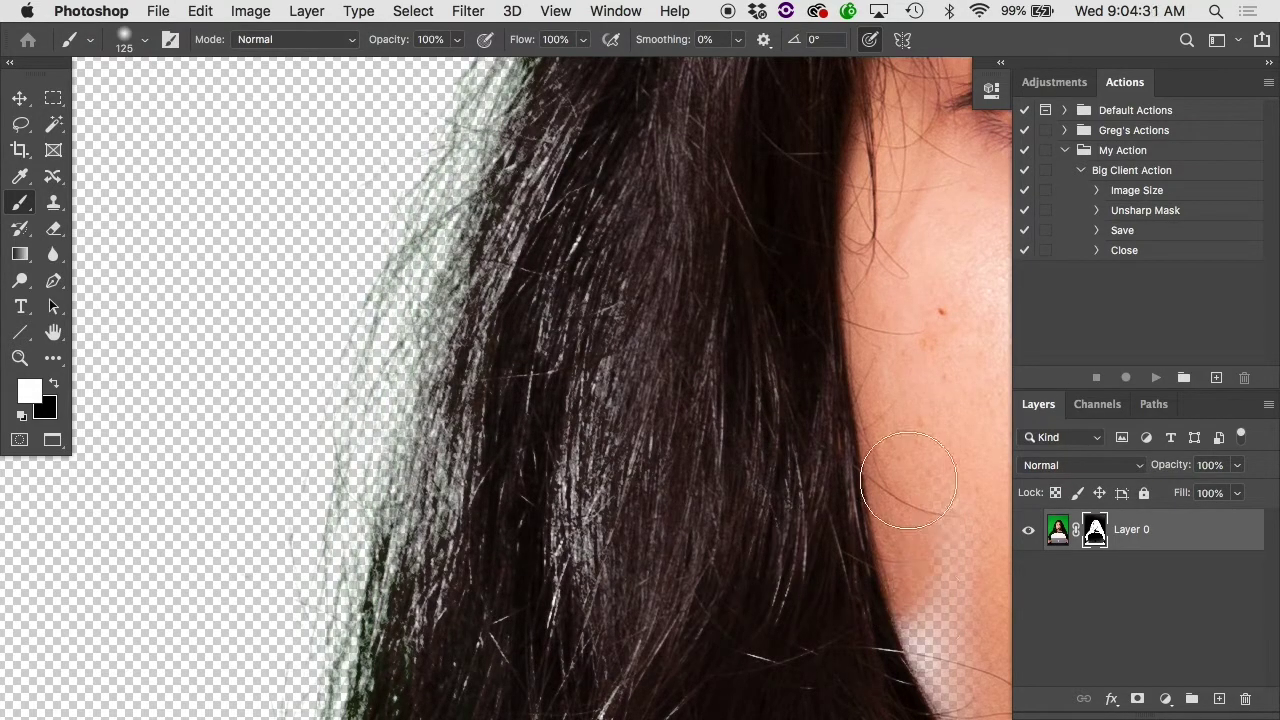
{"action": "mouse_move", "coordinate": [586, 403]}
{"action": "left_mouse_down"}
{"action": "mouse_move", "coordinate": [438, 418]}
{"action": "mouse_move", "coordinate": [443, 312]}
{"action": "mouse_move", "coordinate": [485, 205]}
{"action": "left_mouse_up"}
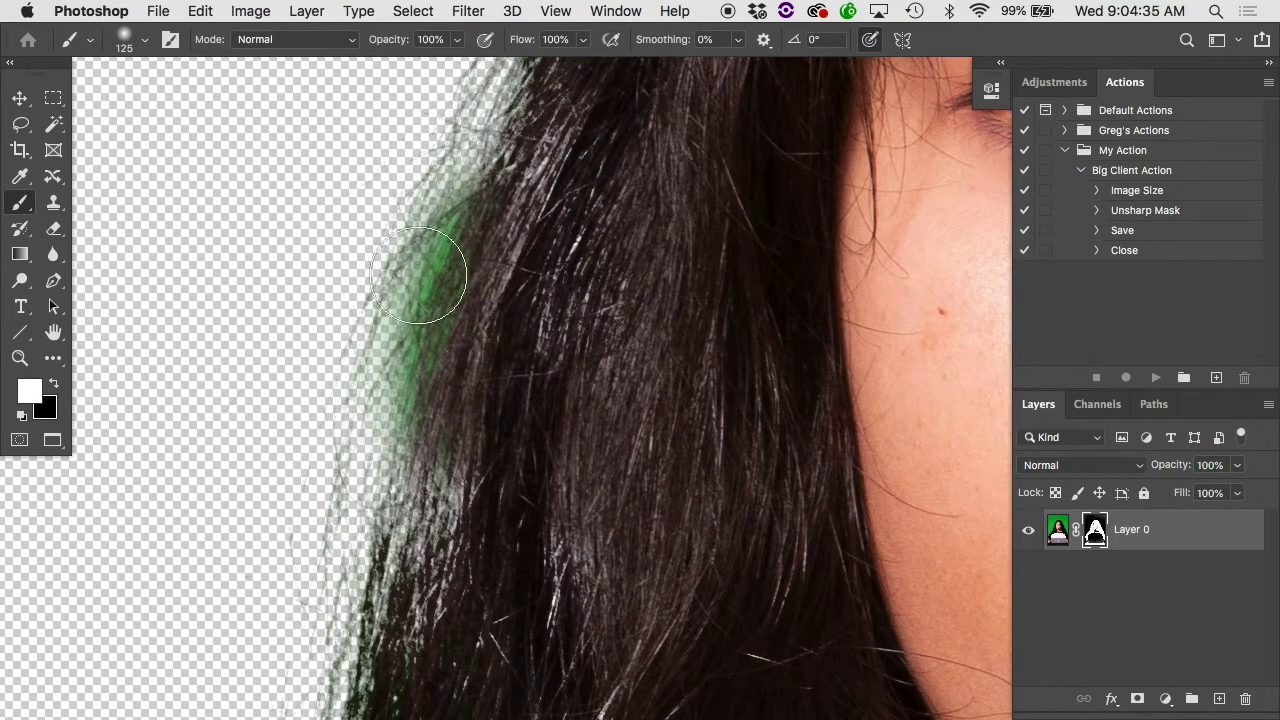
{"action": "key", "text": "super+z"}
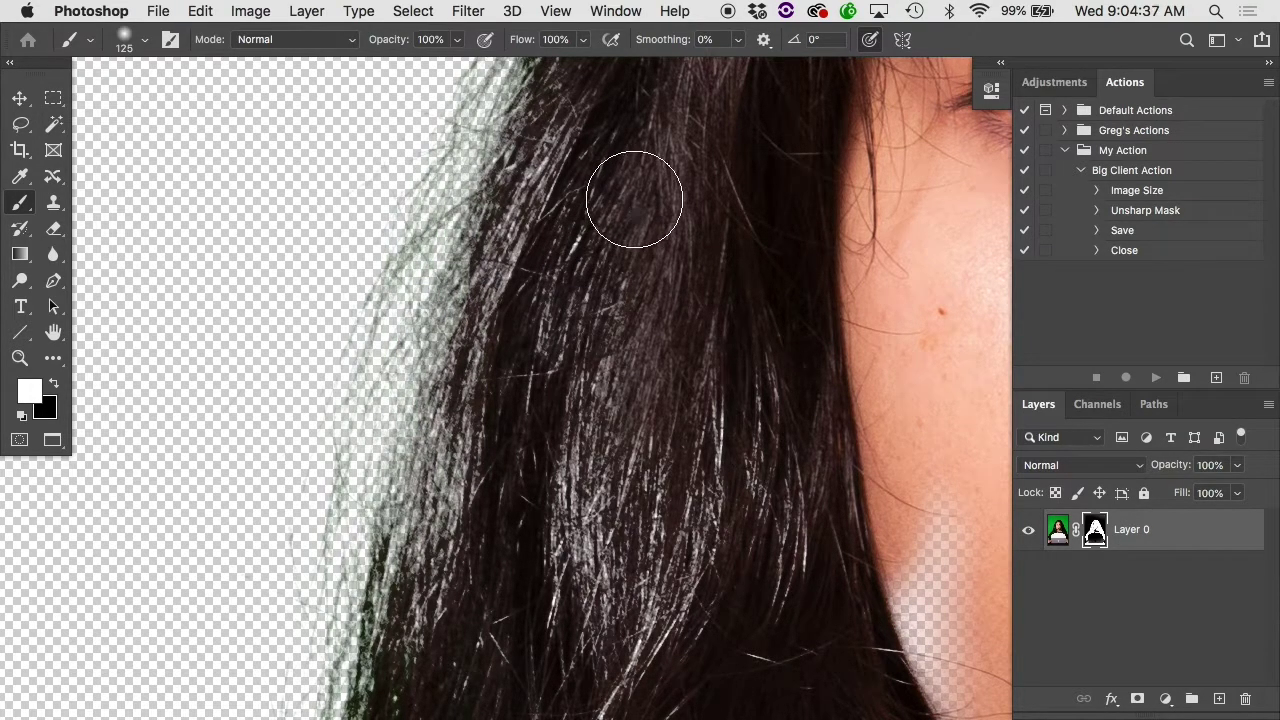
Paint a strip of hair back into the mask, then shrink the brush to 70 px
{"action": "mouse_move", "coordinate": [571, 371]}
{"action": "left_mouse_down"}
{"action": "mouse_move", "coordinate": [539, 305]}
{"action": "mouse_move", "coordinate": [560, 232]}
{"action": "left_mouse_up"}
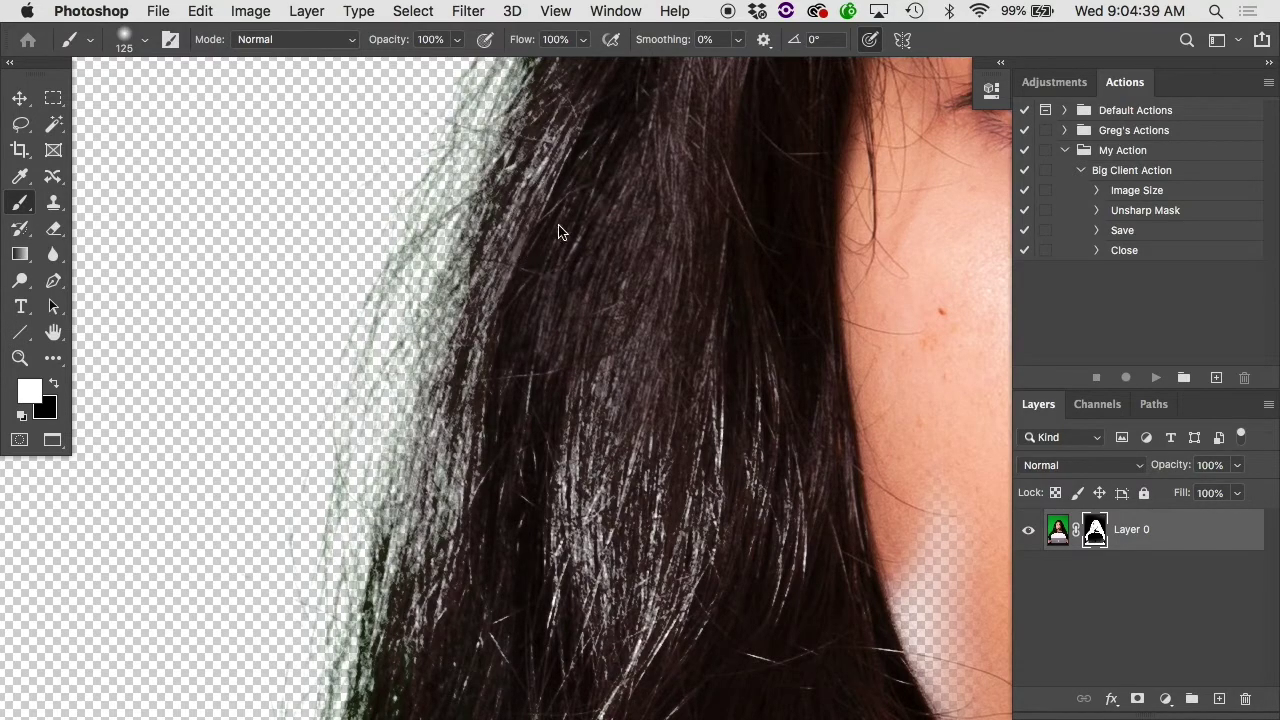
{"action": "key", "text": "bracketleft"}
{"action": "key", "text": "bracketleft"}
{"action": "key", "text": "bracketleft"}
{"action": "key", "text": "bracketleft"}
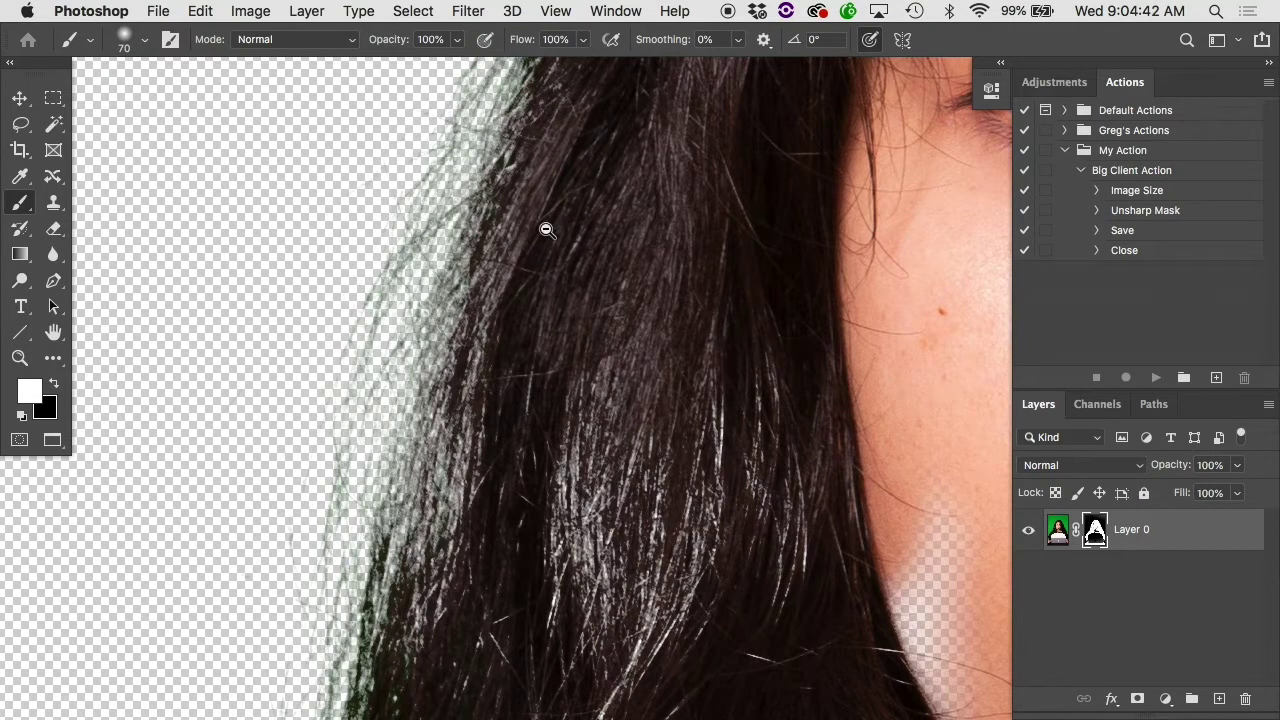
{"action": "left_click", "coordinate": [546, 230], "text": "alt+super"}
View the mask alone and paint the face shadow and top-of-hair strands white with an 800 px brush
{"action": "left_click", "coordinate": [1095, 530], "text": "alt"}
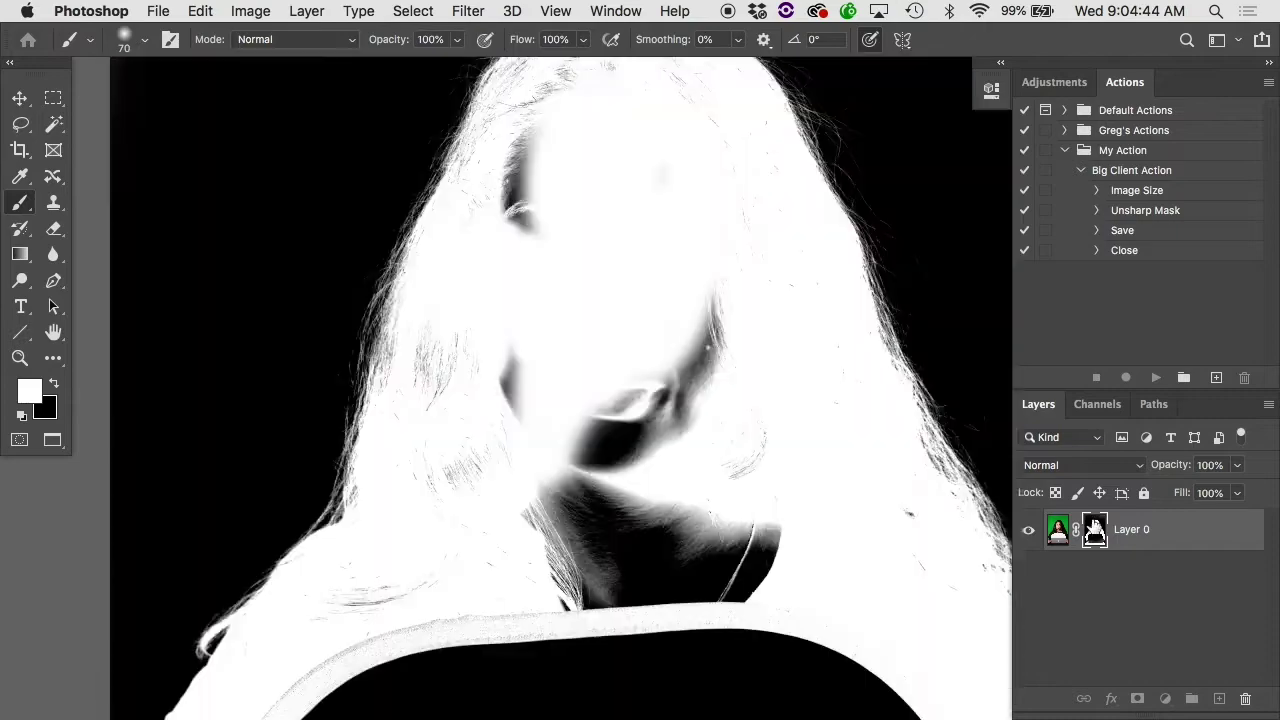
{"action": "key", "text": "bracketright"}
{"action": "key", "text": "bracketright"}
{"action": "key", "text": "bracketright"}
{"action": "key", "text": "bracketright"}
{"action": "key", "text": "bracketright"}
{"action": "key", "text": "bracketright"}
{"action": "key", "text": "bracketright"}
{"action": "key", "text": "bracketright"}
{"action": "right_click", "coordinate": [555, 340]}
{"action": "key", "text": "Tab"}
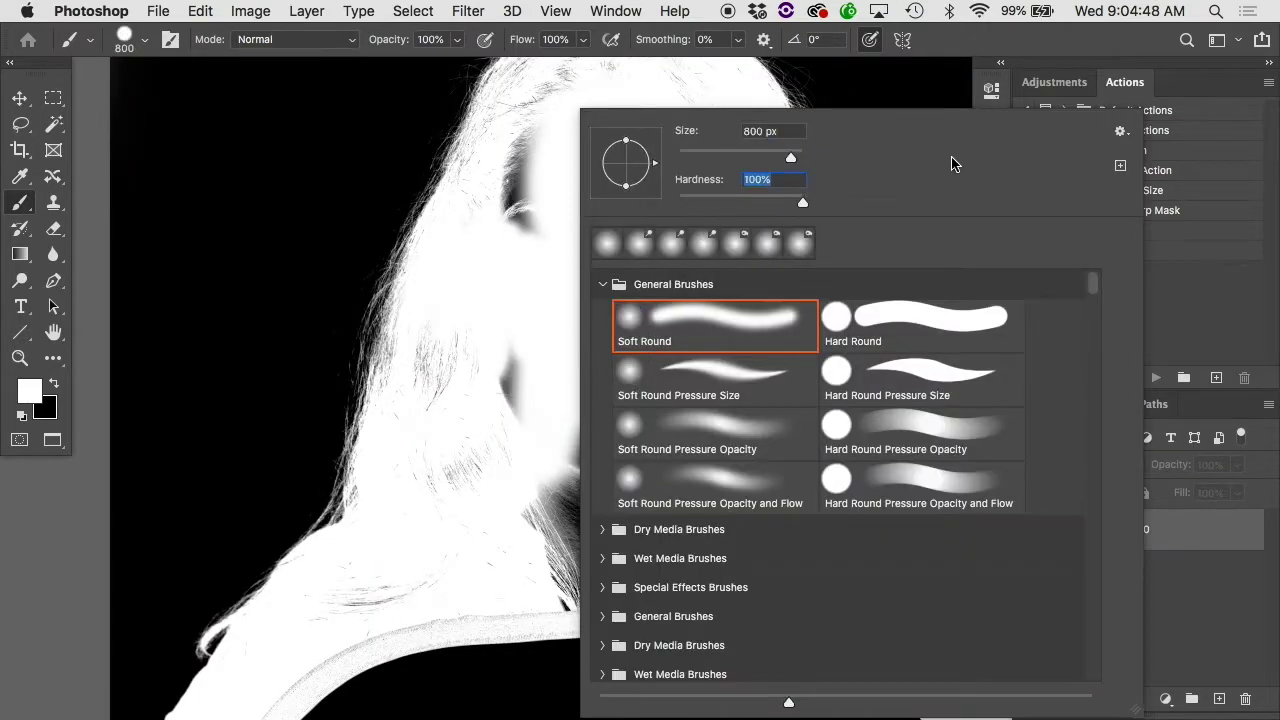
{"action": "key", "text": "Return"}
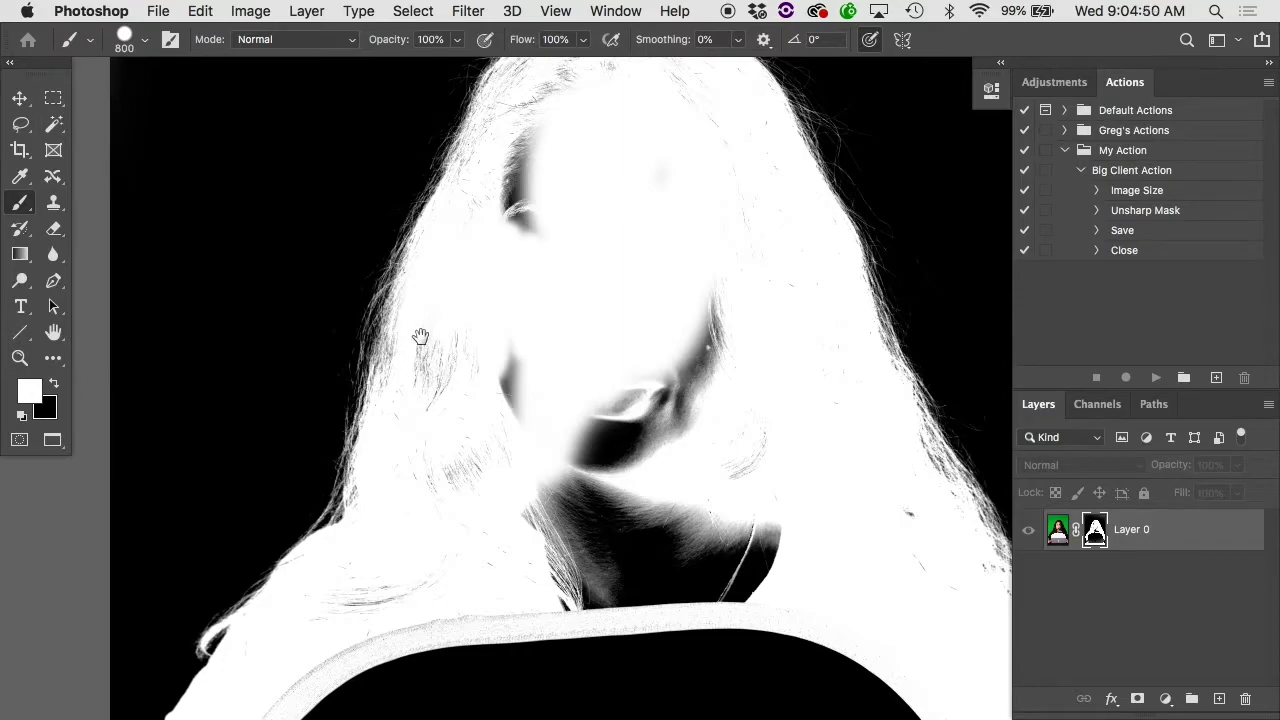
{"action": "left_click_drag", "start_coordinate": [483, 212], "coordinate": [387, 333]}
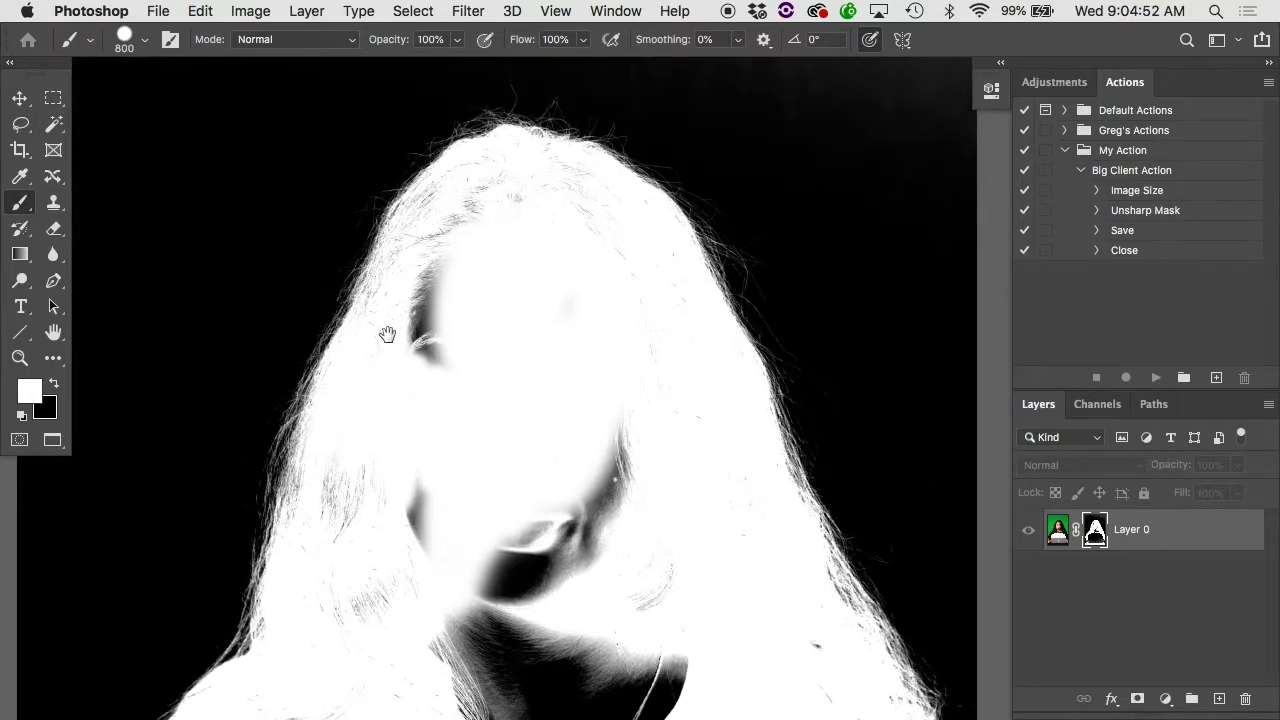
{"action": "left_click", "coordinate": [451, 337]}
{"action": "mouse_move", "coordinate": [465, 314]}
{"action": "left_mouse_down"}
{"action": "mouse_move", "coordinate": [489, 225]}
{"action": "mouse_move", "coordinate": [520, 235]}
{"action": "left_mouse_up"}
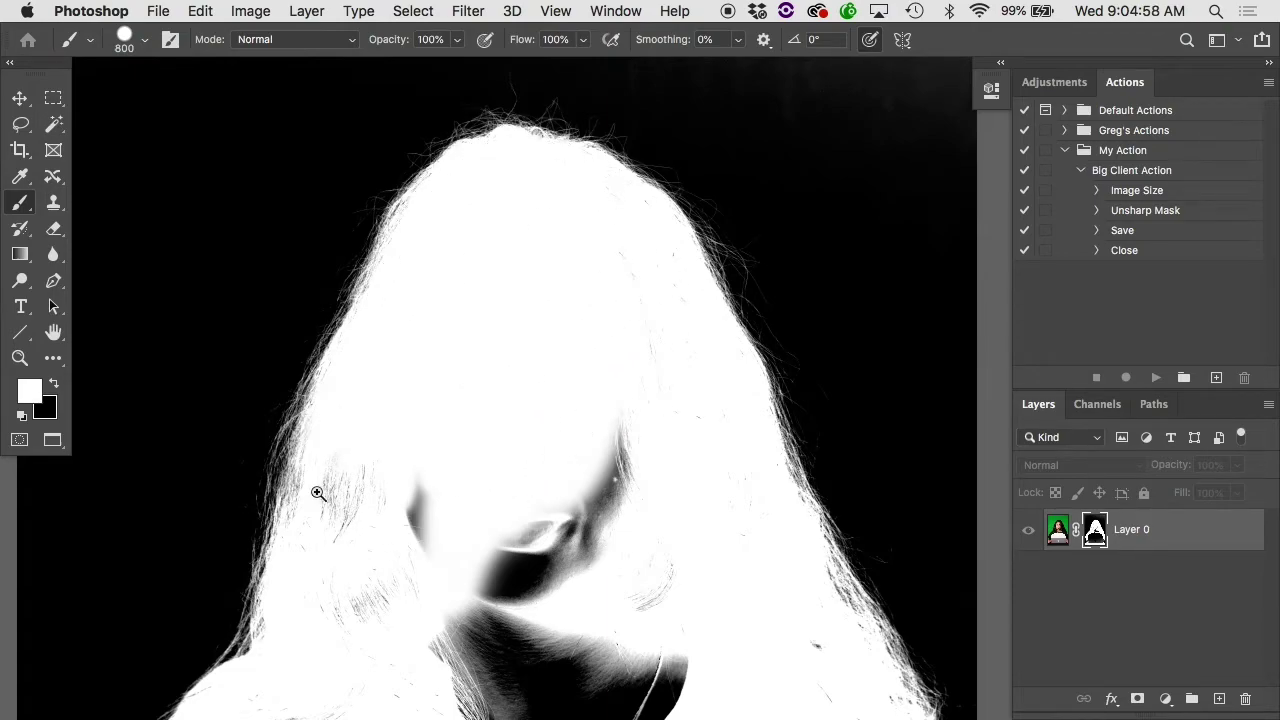
Switch to a soft 60 px brush and paint the stray dark hair strands white
{"action": "scroll", "coordinate": [325, 485], "scroll_direction": "up", "scroll_amount": 5}
{"action": "left_click_drag", "start_coordinate": [326, 477], "coordinate": [737, 383]}
{"action": "scroll", "coordinate": [474, 429], "scroll_direction": "up", "scroll_amount": 5}
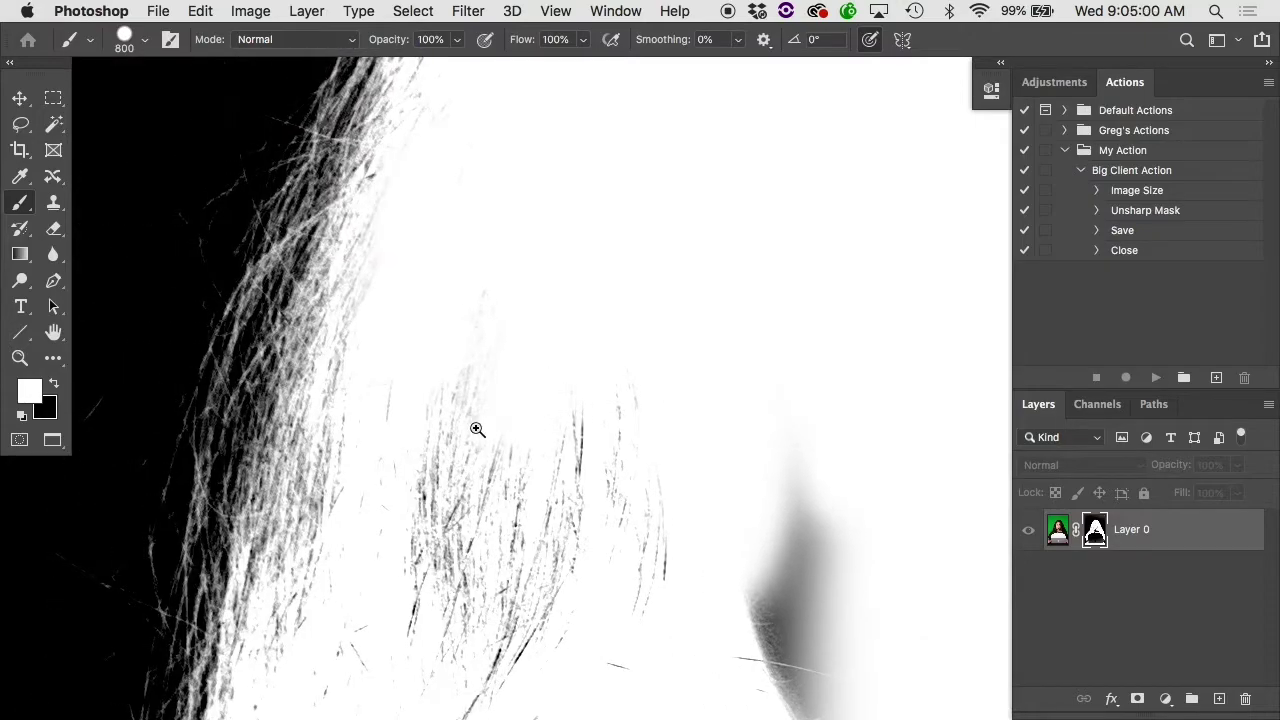
{"action": "key", "text": "bracketleft"}
{"action": "key", "text": "bracketleft"}
{"action": "key", "text": "bracketleft"}
{"action": "key", "text": "bracketleft"}
{"action": "key", "text": "bracketleft"}
{"action": "key", "text": "bracketleft"}
{"action": "key", "text": "bracketleft"}
{"action": "key", "text": "bracketleft"}
{"action": "key", "text": "bracketleft"}
{"action": "key", "text": "bracketleft"}
{"action": "key", "text": "bracketleft"}
{"action": "key", "text": "bracketleft"}
{"action": "key", "text": "bracketleft"}
{"action": "key", "text": "bracketleft"}
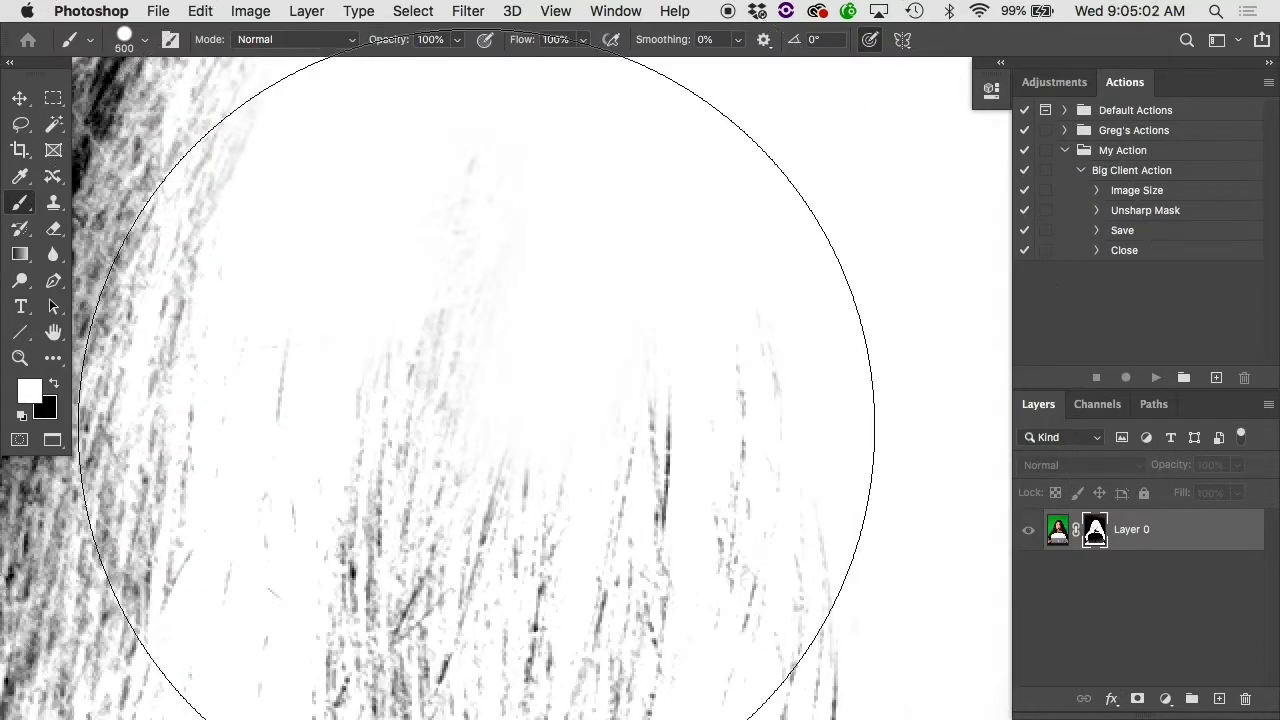
{"action": "right_click", "coordinate": [476, 427]}
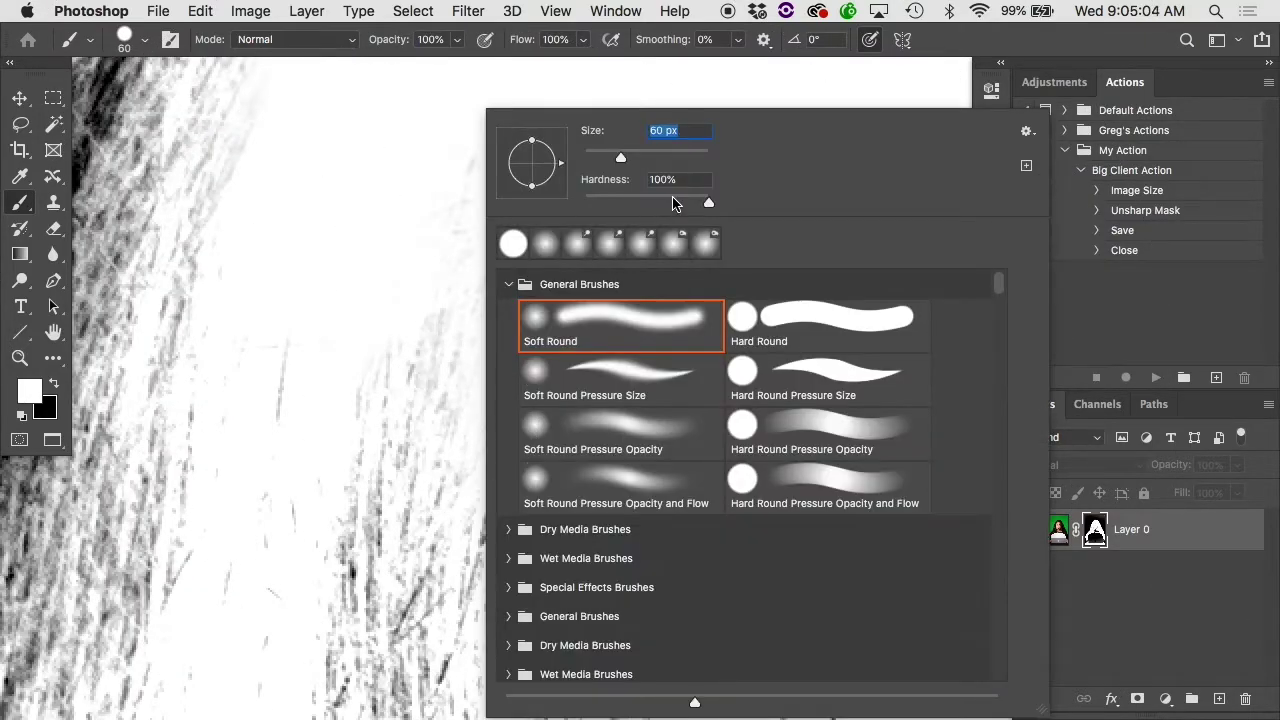
{"action": "mouse_move", "coordinate": [674, 203]}
{"action": "left_mouse_down"}
{"action": "mouse_move", "coordinate": [571, 200]}
{"action": "mouse_move", "coordinate": [594, 174]}
{"action": "mouse_move", "coordinate": [985, 365]}
{"action": "left_mouse_up"}
{"action": "key", "text": "Return"}
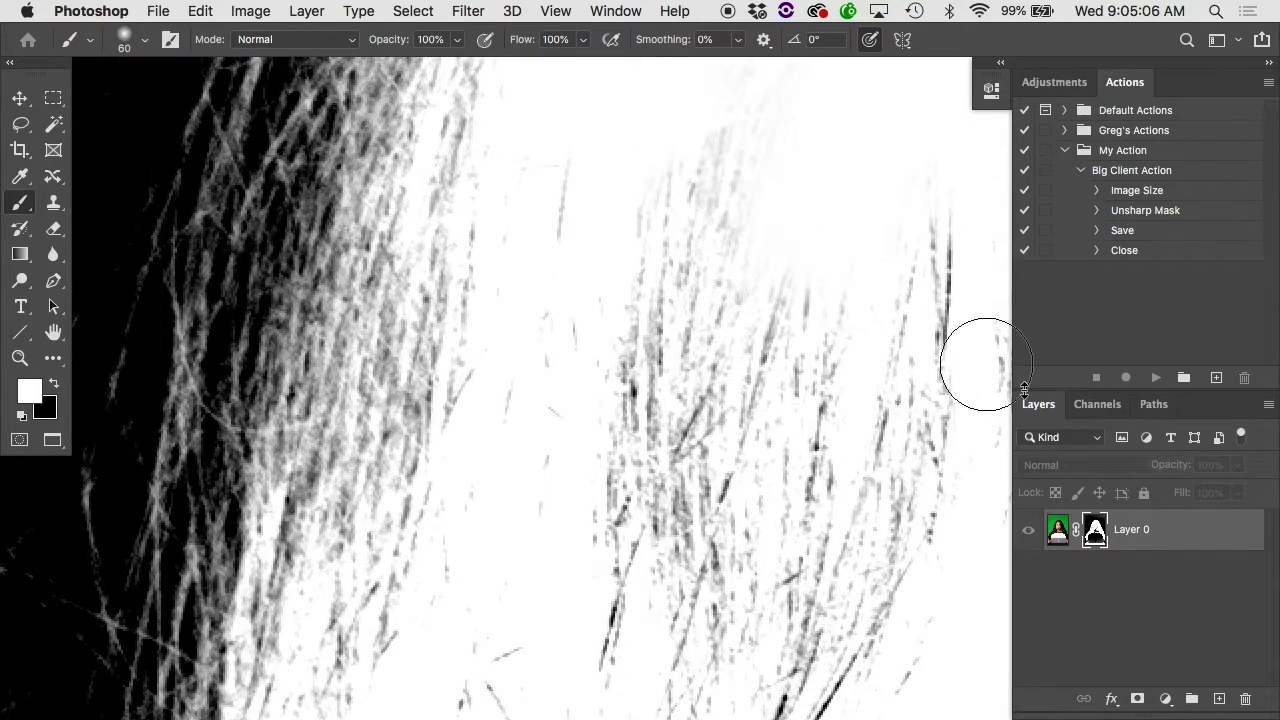
{"action": "mouse_move", "coordinate": [652, 203]}
{"action": "left_mouse_down"}
{"action": "mouse_move", "coordinate": [582, 334]}
{"action": "mouse_move", "coordinate": [581, 180]}
{"action": "mouse_move", "coordinate": [496, 387]}
{"action": "mouse_move", "coordinate": [558, 296]}
{"action": "mouse_move", "coordinate": [561, 470]}
{"action": "left_mouse_up"}
In colour view, paint along the hair's lower left edge, then undo the green-fringed strokes
{"action": "left_click", "coordinate": [1095, 529], "text": "alt"}
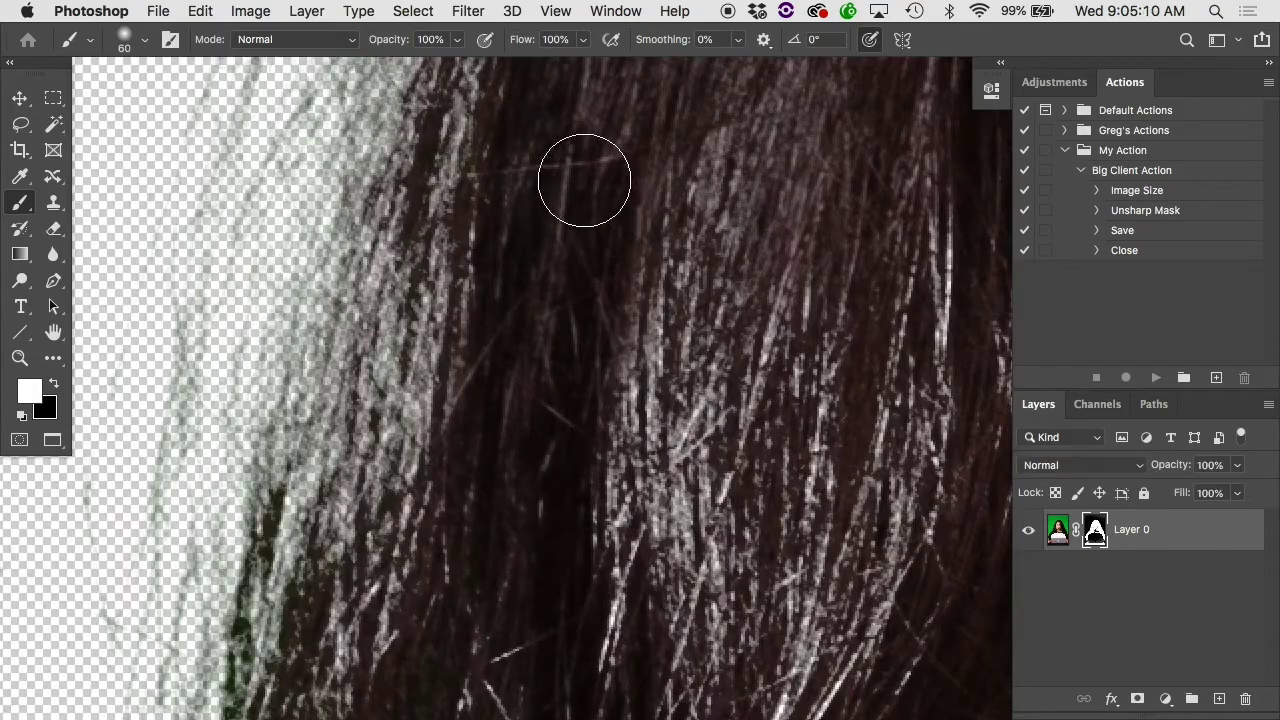
{"action": "mouse_move", "coordinate": [475, 366]}
{"action": "left_mouse_down"}
{"action": "mouse_move", "coordinate": [451, 569]}
{"action": "mouse_move", "coordinate": [437, 565]}
{"action": "mouse_move", "coordinate": [410, 614]}
{"action": "mouse_move", "coordinate": [470, 435]}
{"action": "mouse_move", "coordinate": [426, 513]}
{"action": "mouse_move", "coordinate": [414, 612]}
{"action": "left_mouse_up"}
{"action": "scroll", "coordinate": [414, 612], "scroll_direction": "down", "scroll_amount": 5}
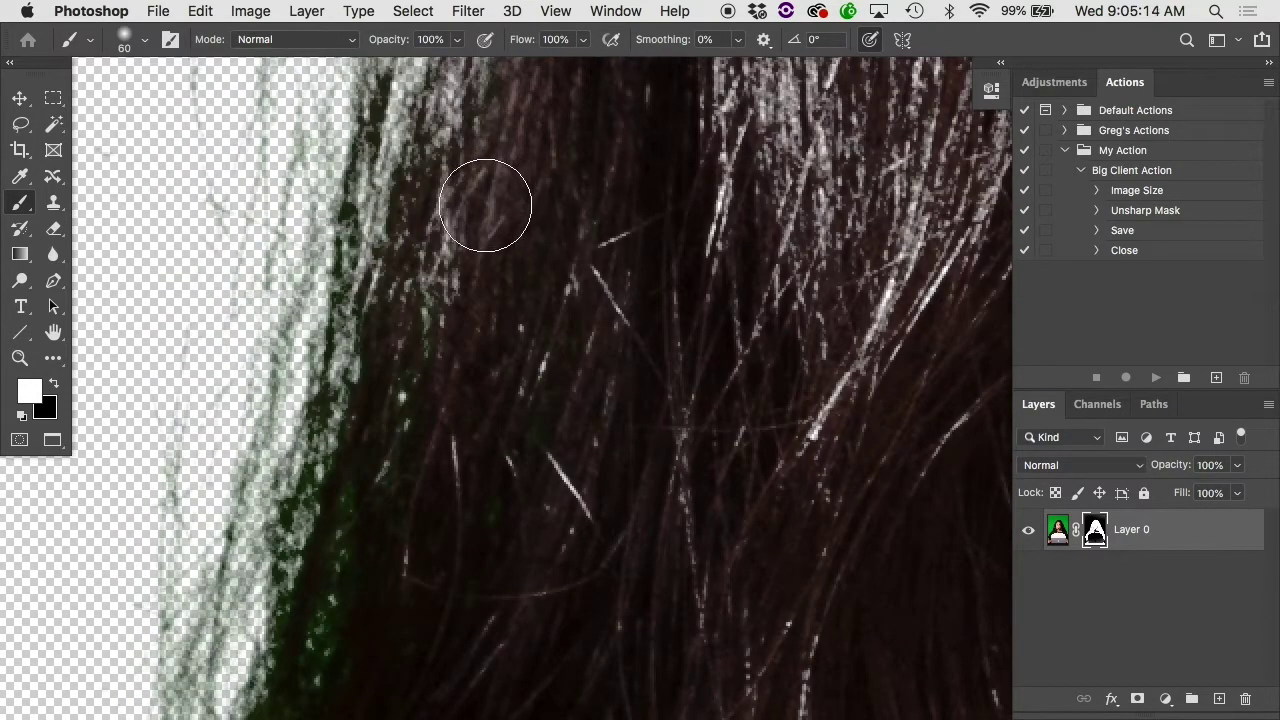
{"action": "mouse_move", "coordinate": [486, 206]}
{"action": "left_mouse_down"}
{"action": "mouse_move", "coordinate": [394, 186]}
{"action": "mouse_move", "coordinate": [399, 264]}
{"action": "left_mouse_up"}
{"action": "key", "text": "super+z"}
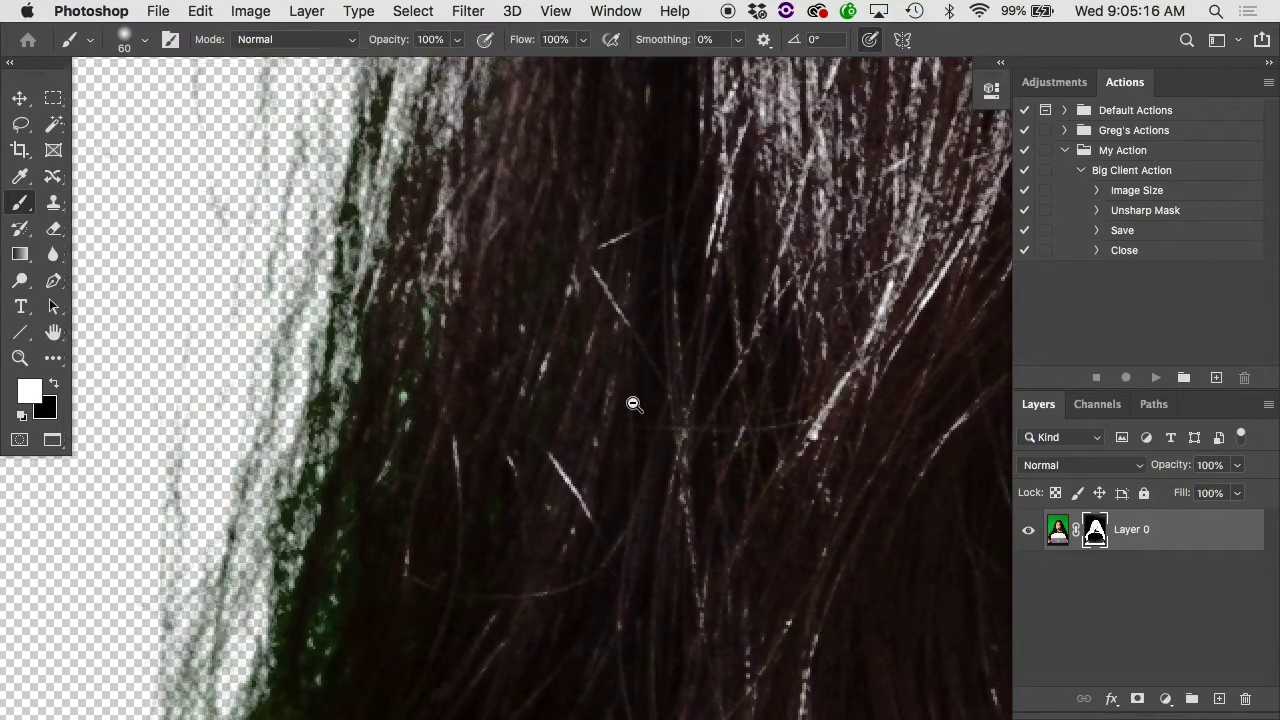
{"action": "key", "text": "super+minus"}
{"action": "key", "text": "super+minus"}
{"action": "key", "text": "super+z"}
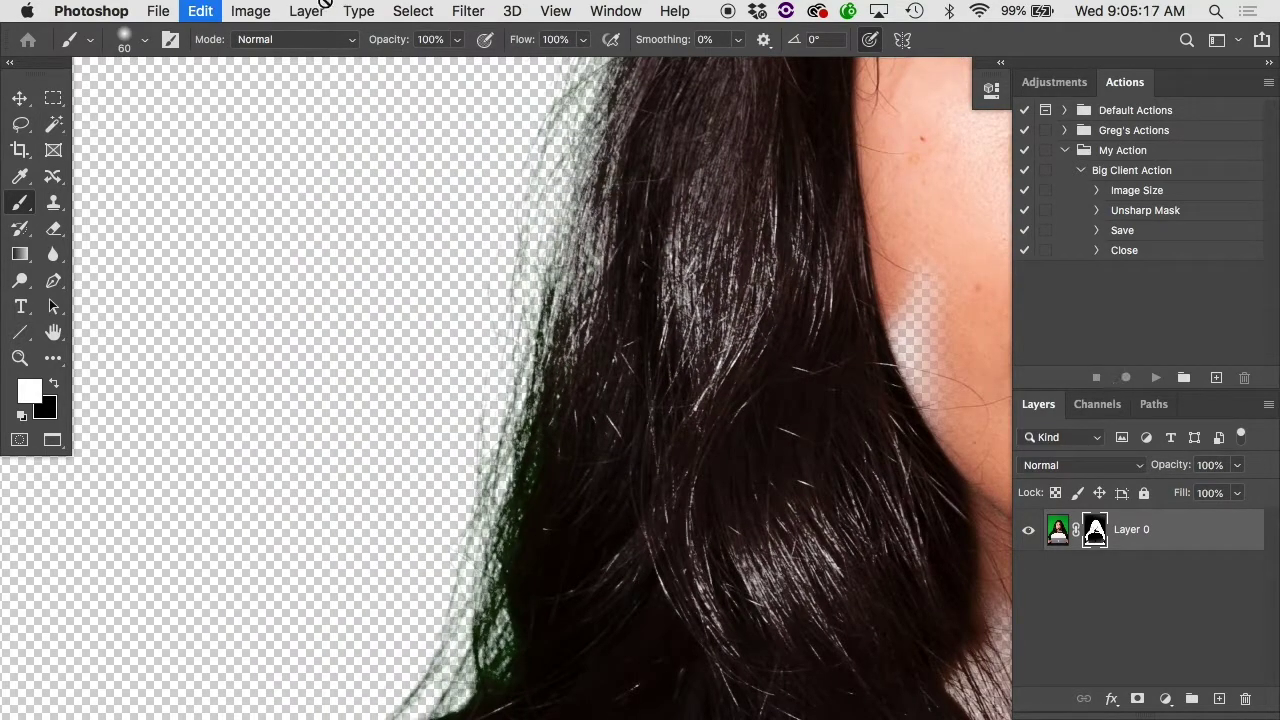
{"action": "left_click", "coordinate": [159, 11]}
Revert to the original, compare Red, Green and Blue channels, and duplicate Green as 'Green copy'
{"action": "left_click", "coordinate": [167, 161]}
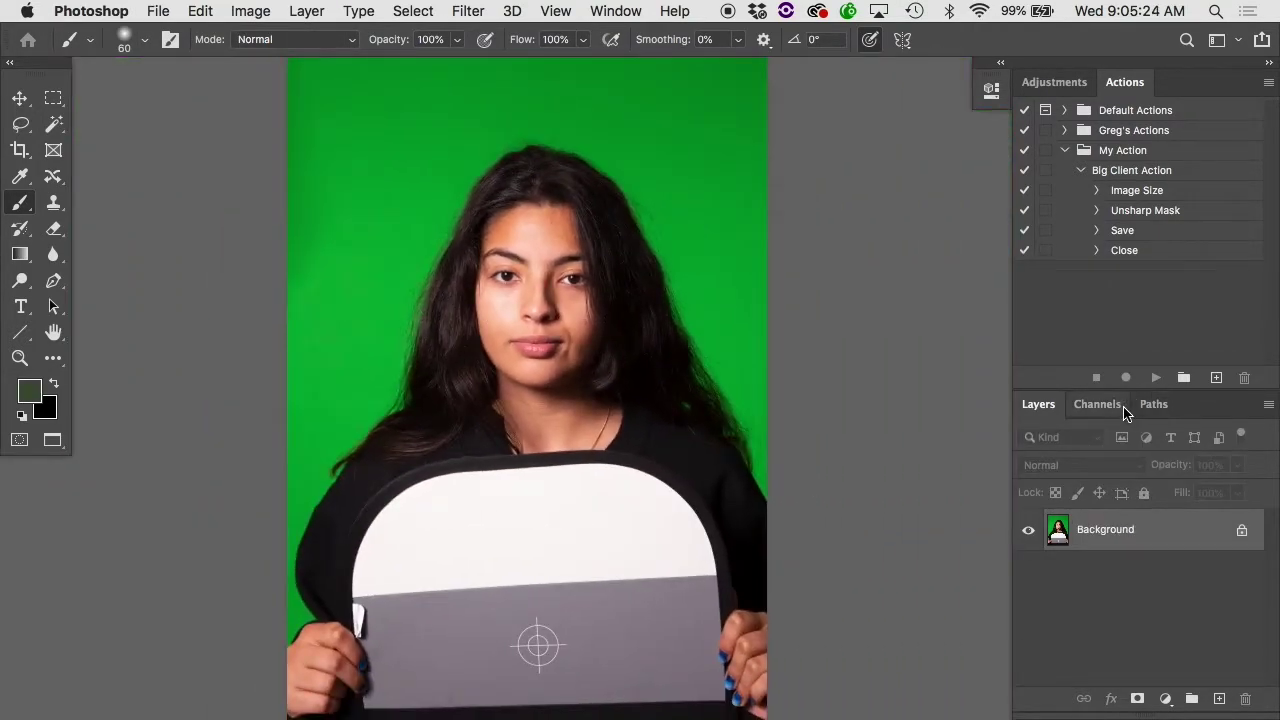
{"action": "left_click", "coordinate": [1112, 405]}
{"action": "left_click", "coordinate": [1126, 514]}
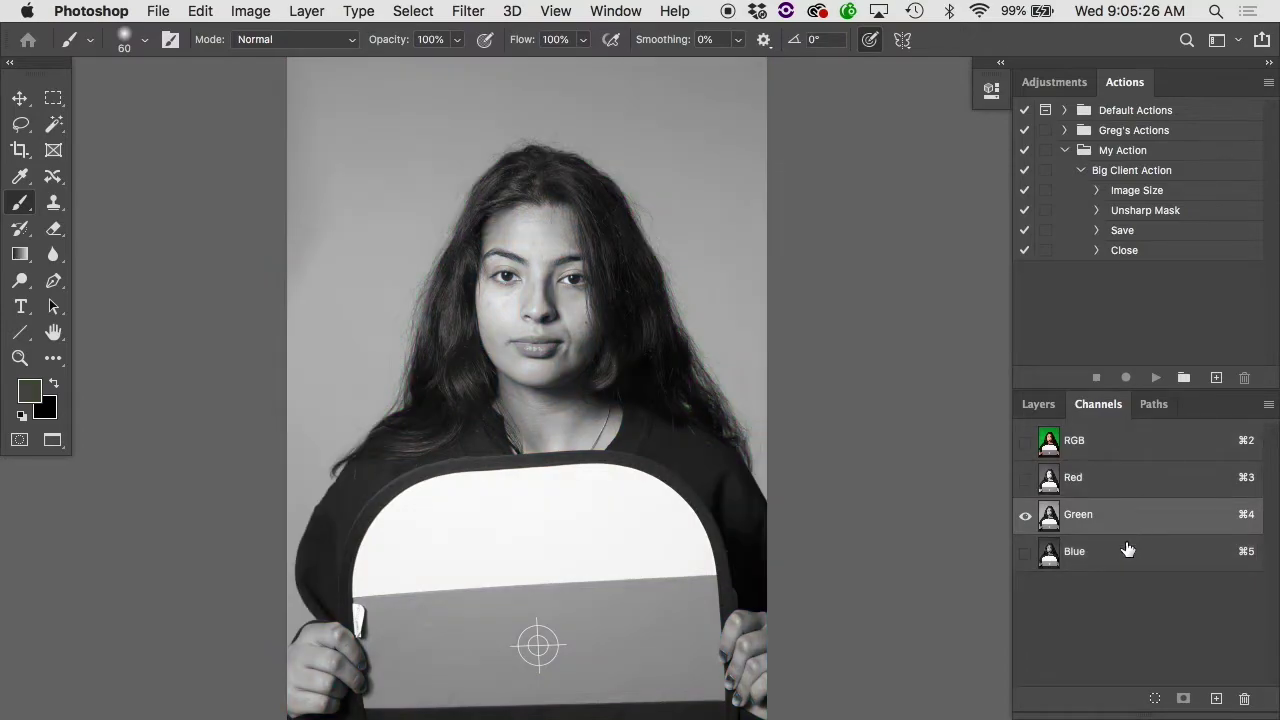
{"action": "left_click", "coordinate": [1128, 550]}
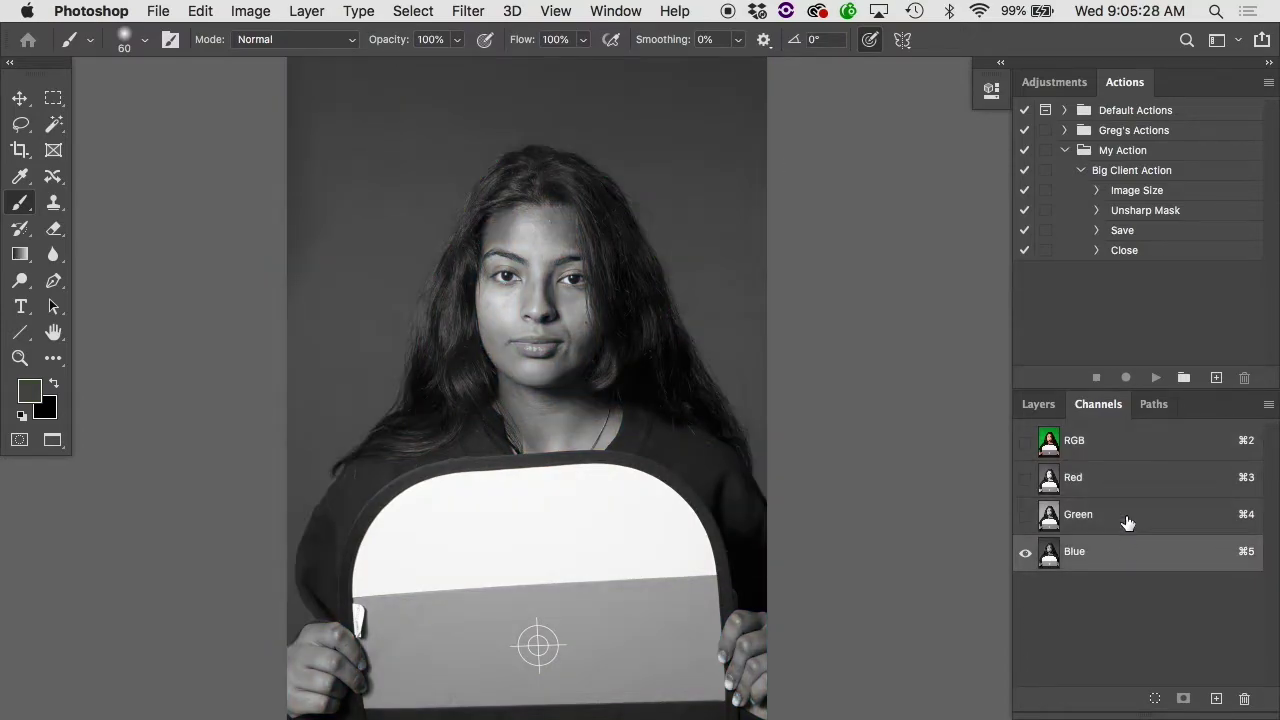
{"action": "left_click", "coordinate": [1122, 482]}
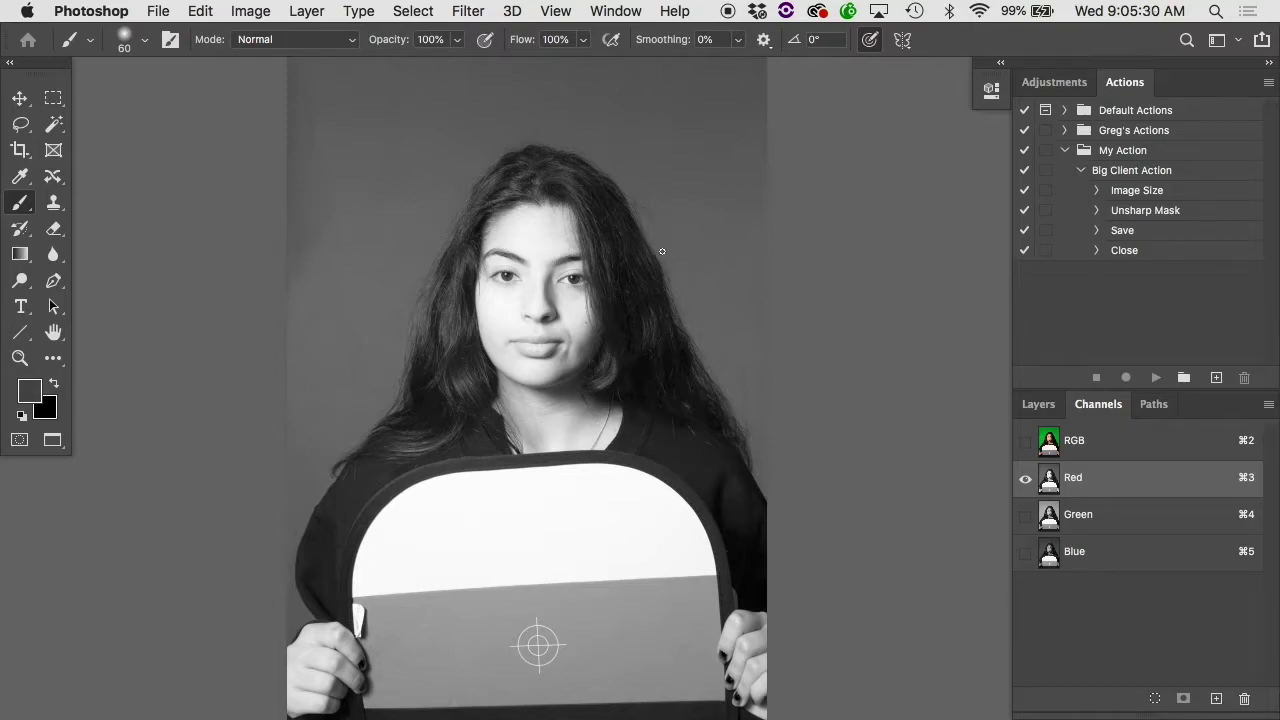
{"action": "left_click", "coordinate": [1106, 523]}
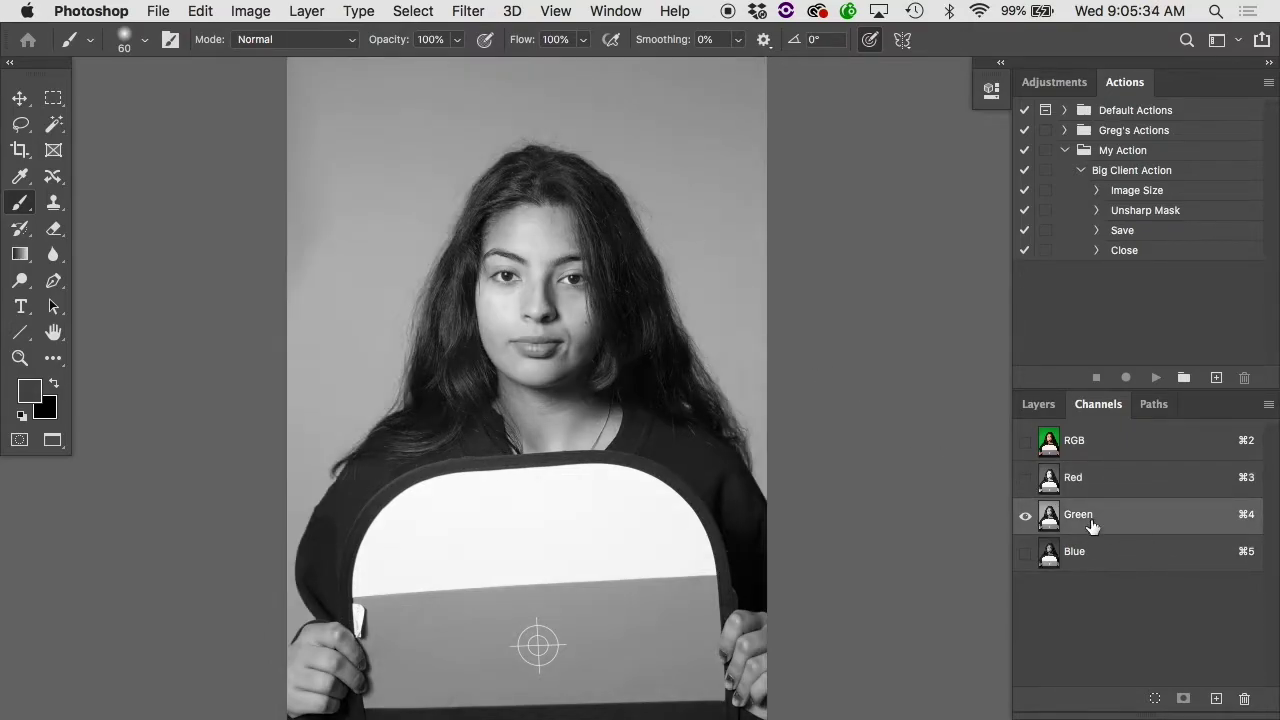
{"action": "left_click_drag", "start_coordinate": [1048, 522], "coordinate": [1214, 698]}
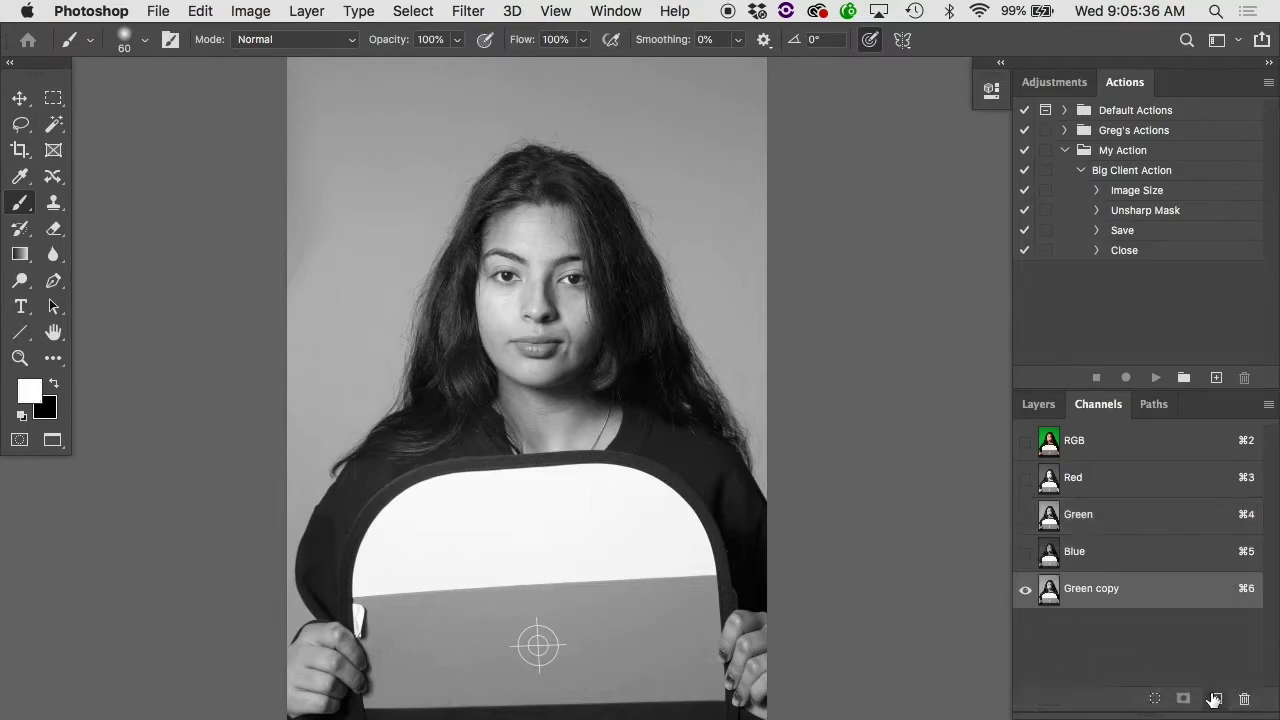
Open Levels on Green copy, raising the black point and lowering the white point
{"action": "key", "text": "super+l"}
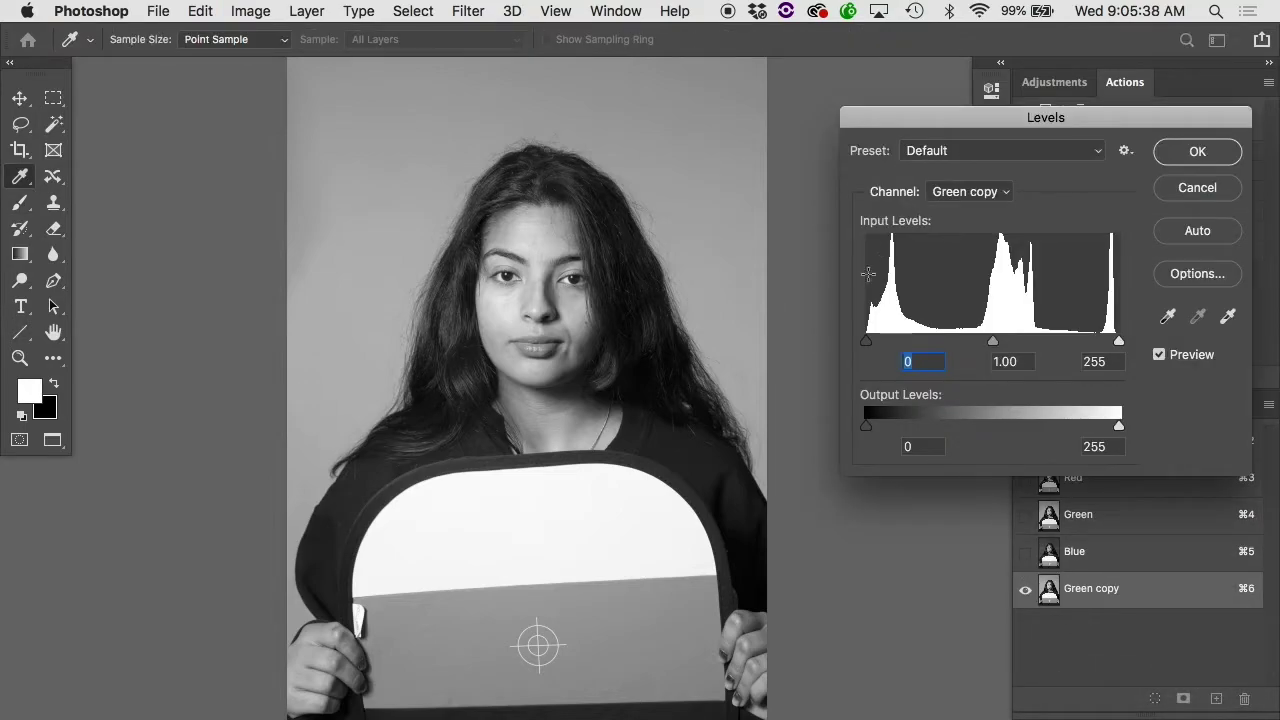
{"action": "left_click_drag", "start_coordinate": [867, 342], "coordinate": [906, 345]}
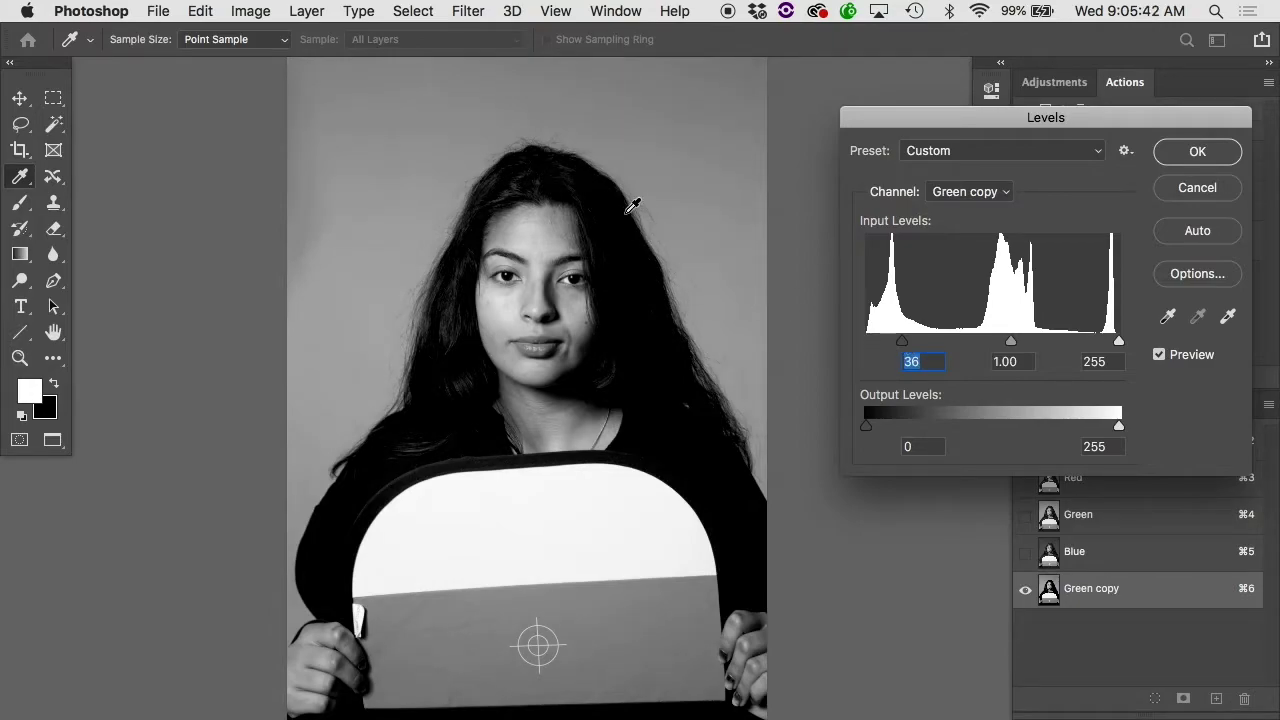
{"action": "left_click_drag", "start_coordinate": [908, 345], "coordinate": [911, 345]}
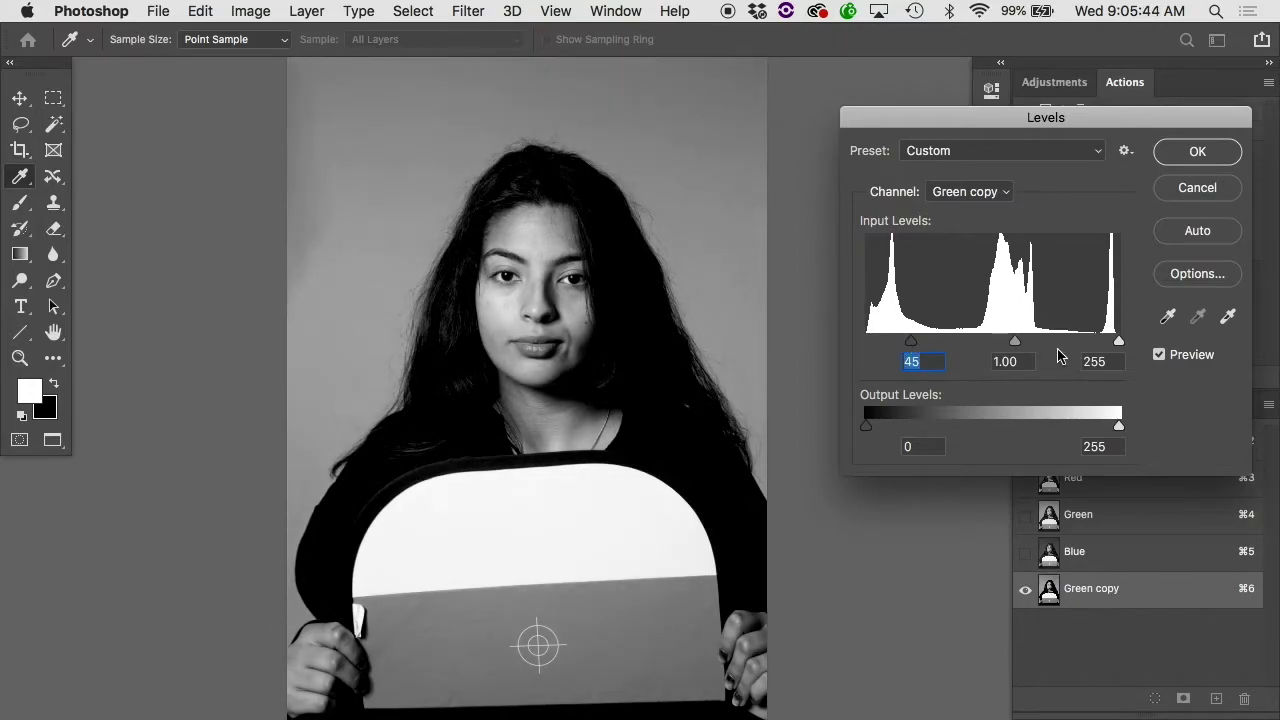
{"action": "left_click_drag", "start_coordinate": [1113, 345], "coordinate": [1008, 360]}
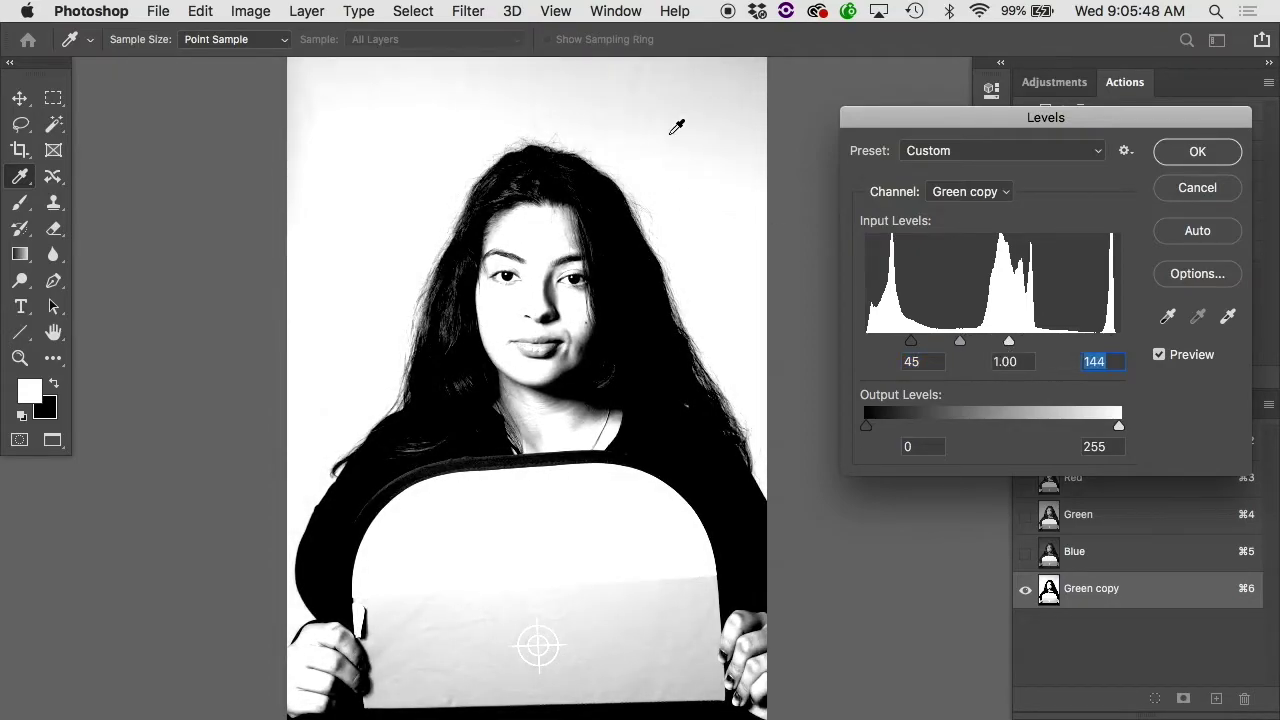
{"action": "mouse_move", "coordinate": [1010, 343]}
{"action": "left_mouse_down"}
{"action": "mouse_move", "coordinate": [1046, 345]}
{"action": "mouse_move", "coordinate": [1004, 353]}
{"action": "left_mouse_up"}
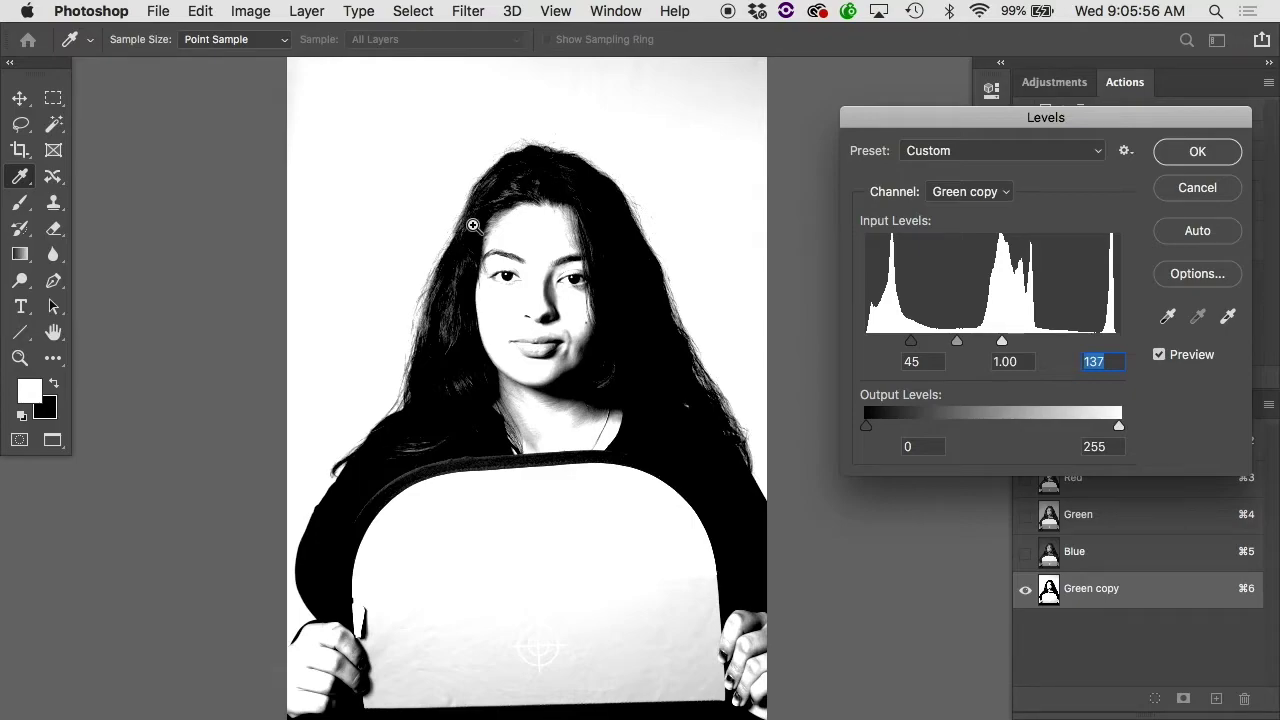
Check the hair up close, refine the black point, and apply Levels 49/1.00/137
{"action": "left_click", "coordinate": [505, 256], "text": "super"}
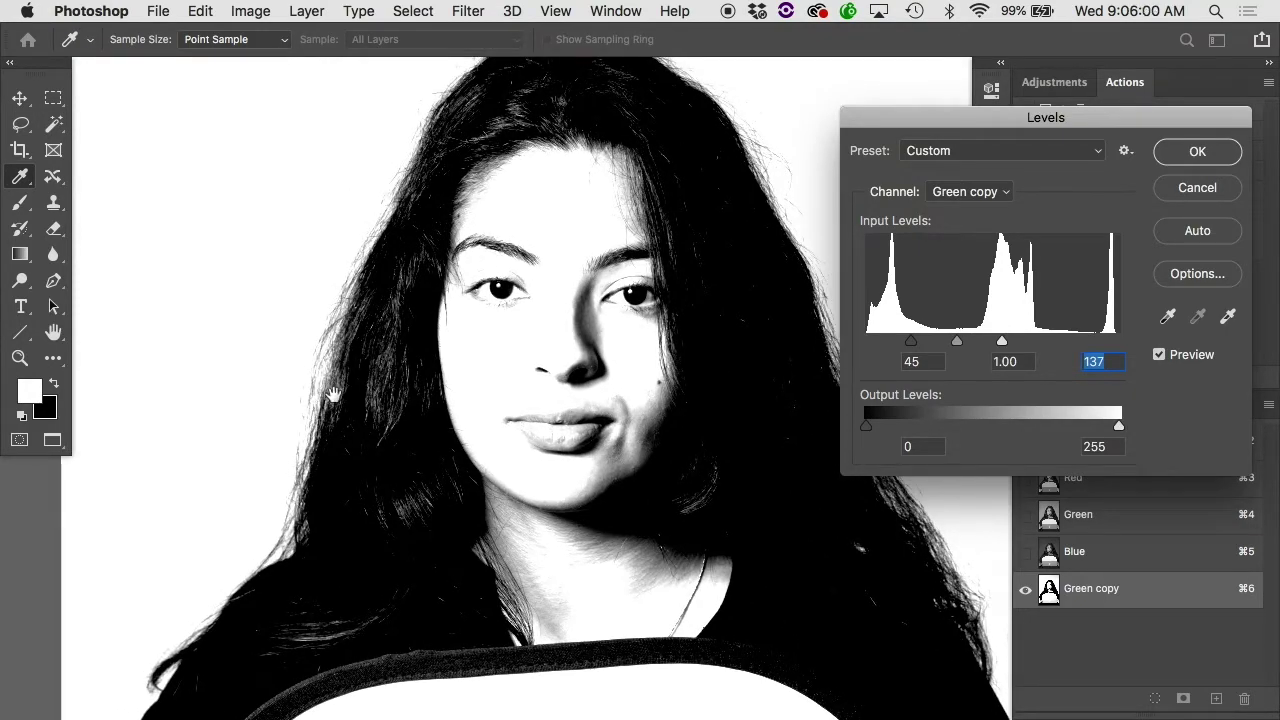
{"action": "left_click", "coordinate": [345, 376], "text": "super"}
{"action": "left_click_drag", "start_coordinate": [286, 371], "coordinate": [334, 383]}
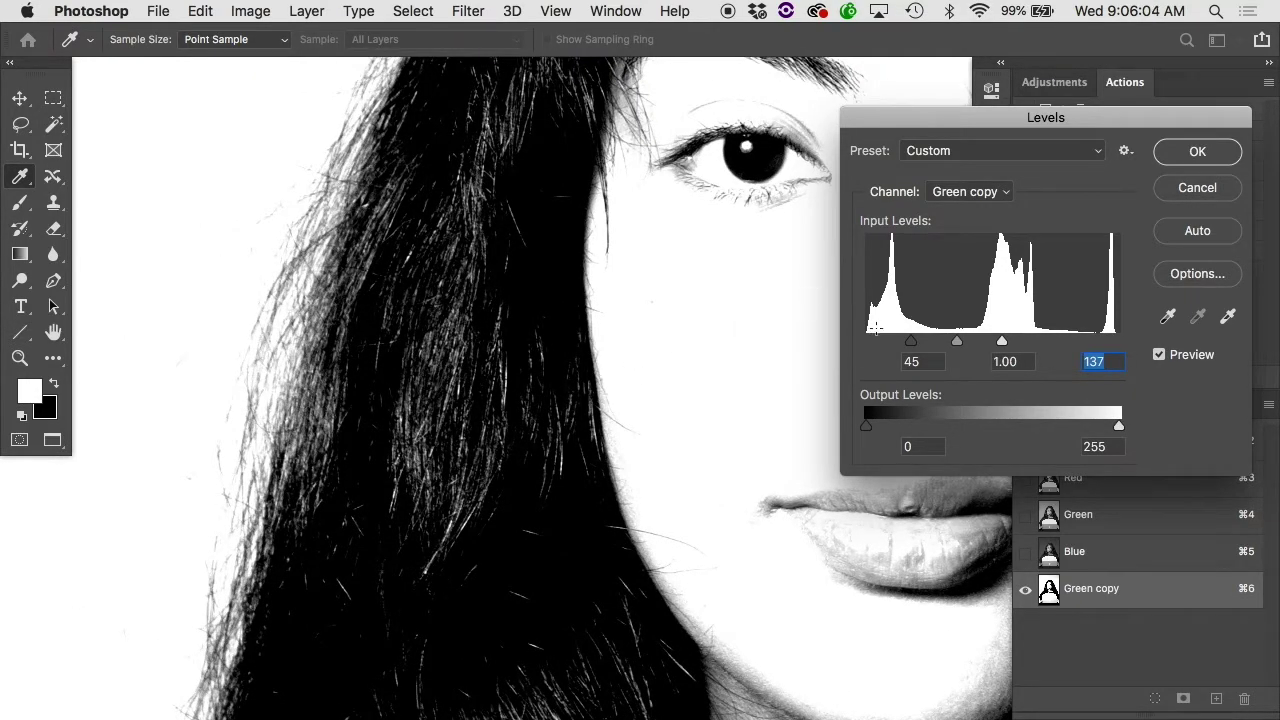
{"action": "left_click_drag", "start_coordinate": [918, 348], "coordinate": [957, 348]}
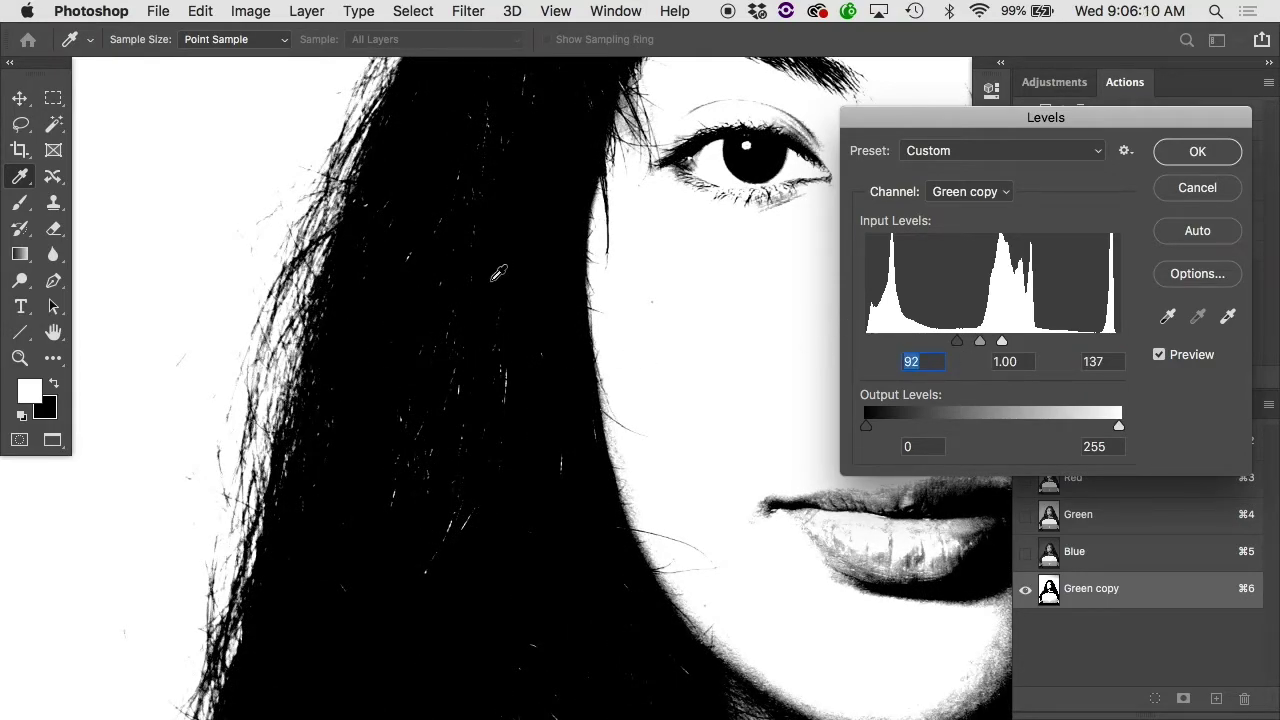
{"action": "scroll", "coordinate": [499, 273], "scroll_direction": "right", "scroll_amount": 15}
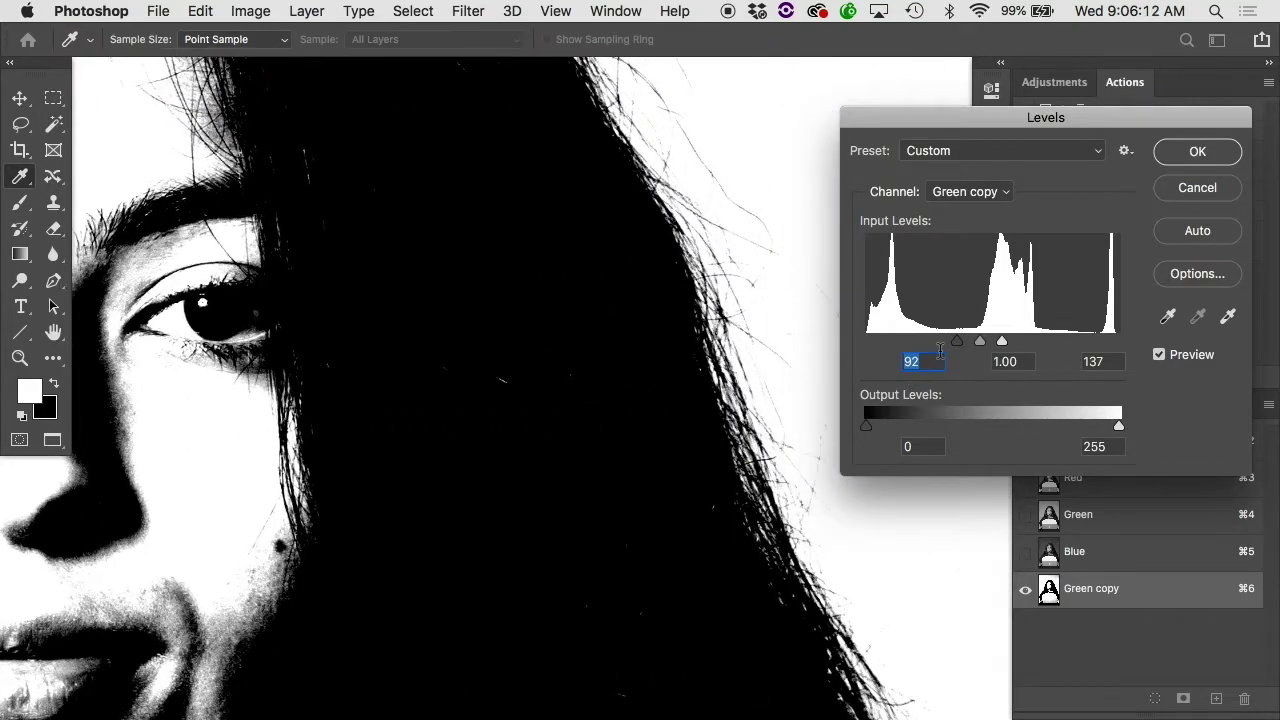
{"action": "left_click_drag", "start_coordinate": [957, 342], "coordinate": [915, 343]}
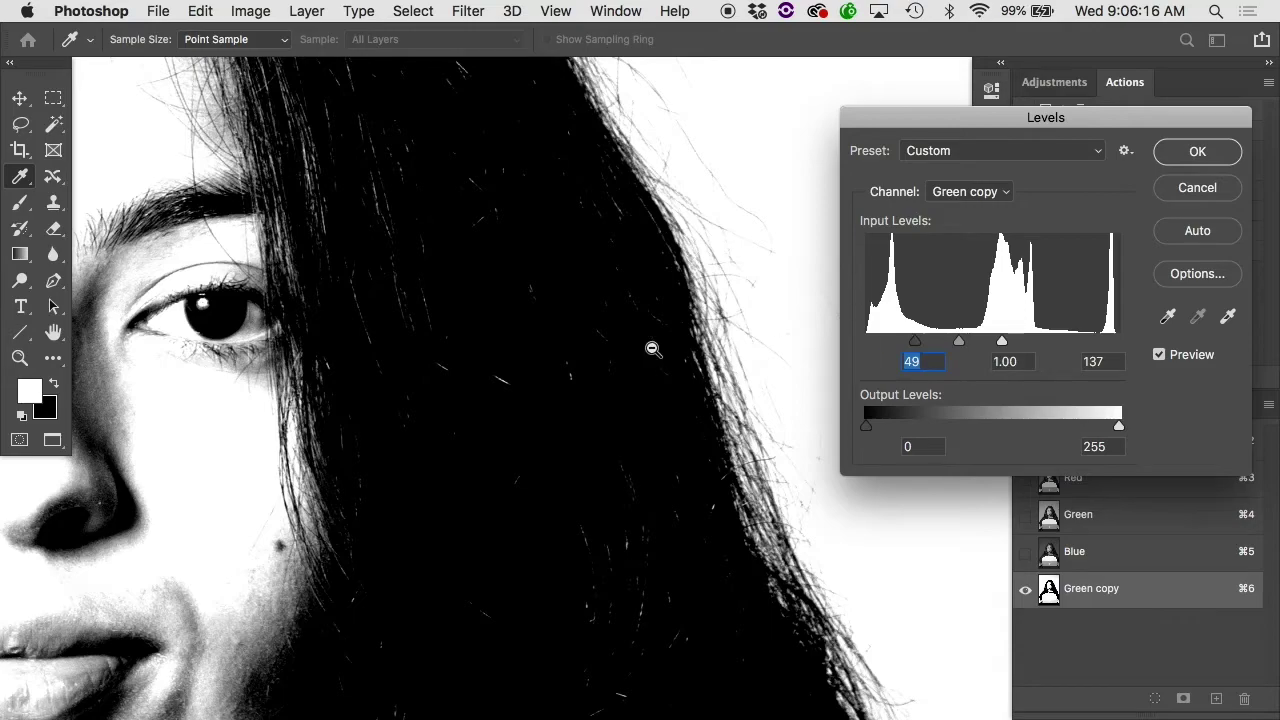
{"action": "left_click", "coordinate": [551, 266], "text": "alt+super"}
{"action": "left_click", "coordinate": [552, 266], "text": "alt+super"}
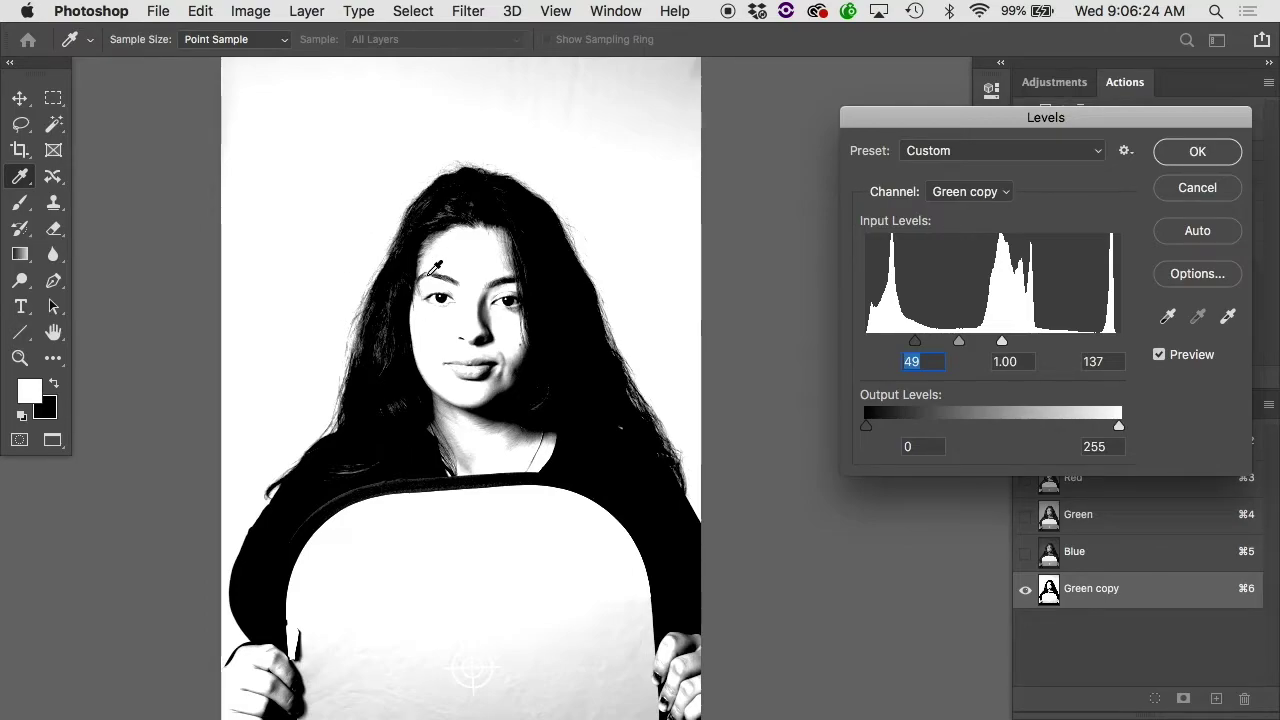
{"action": "left_click", "coordinate": [545, 300], "text": "super"}
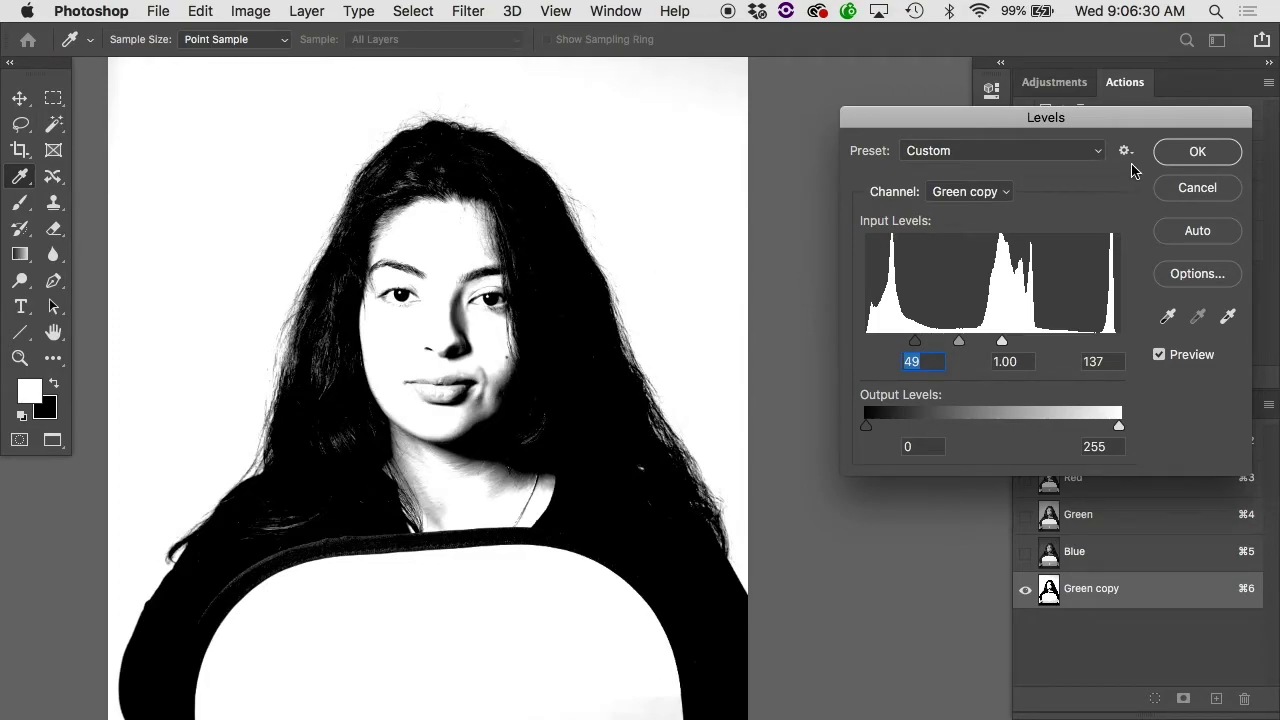
{"action": "left_click", "coordinate": [1181, 157]}
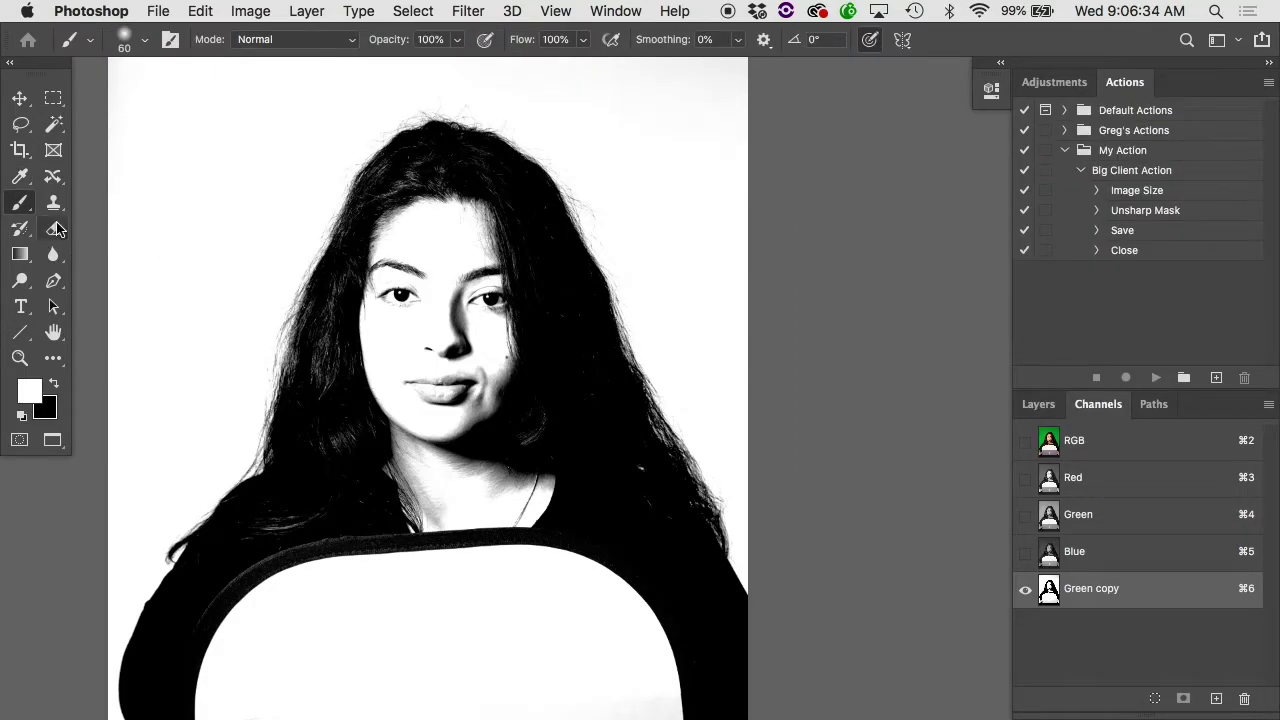
{"action": "left_click", "coordinate": [26, 130]}
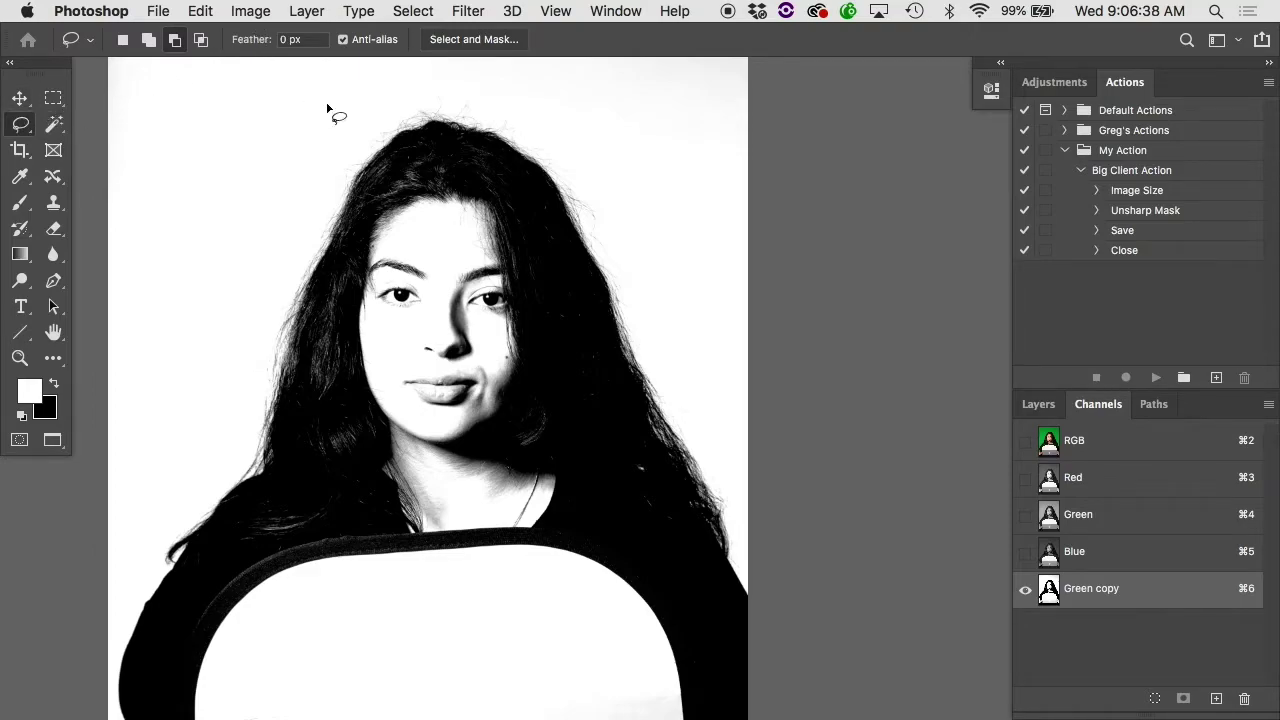
{"action": "mouse_move", "coordinate": [348, 122]}
{"action": "left_mouse_down"}
{"action": "mouse_move", "coordinate": [398, 183]}
{"action": "mouse_move", "coordinate": [399, 291]}
{"action": "mouse_move", "coordinate": [308, 410]}
{"action": "mouse_move", "coordinate": [244, 401]}
{"action": "mouse_move", "coordinate": [209, 342]}
{"action": "mouse_move", "coordinate": [240, 230]}
{"action": "mouse_move", "coordinate": [318, 128]}
{"action": "left_mouse_up"}
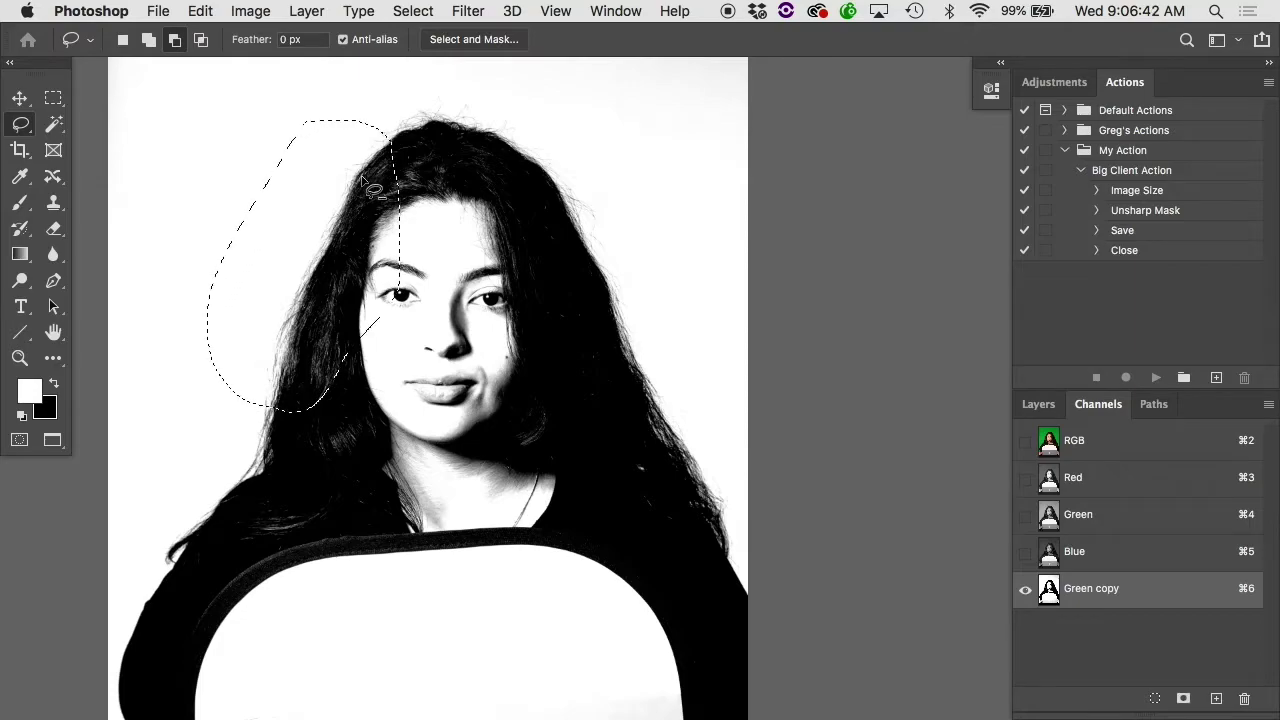
{"action": "key", "text": "super+l"}
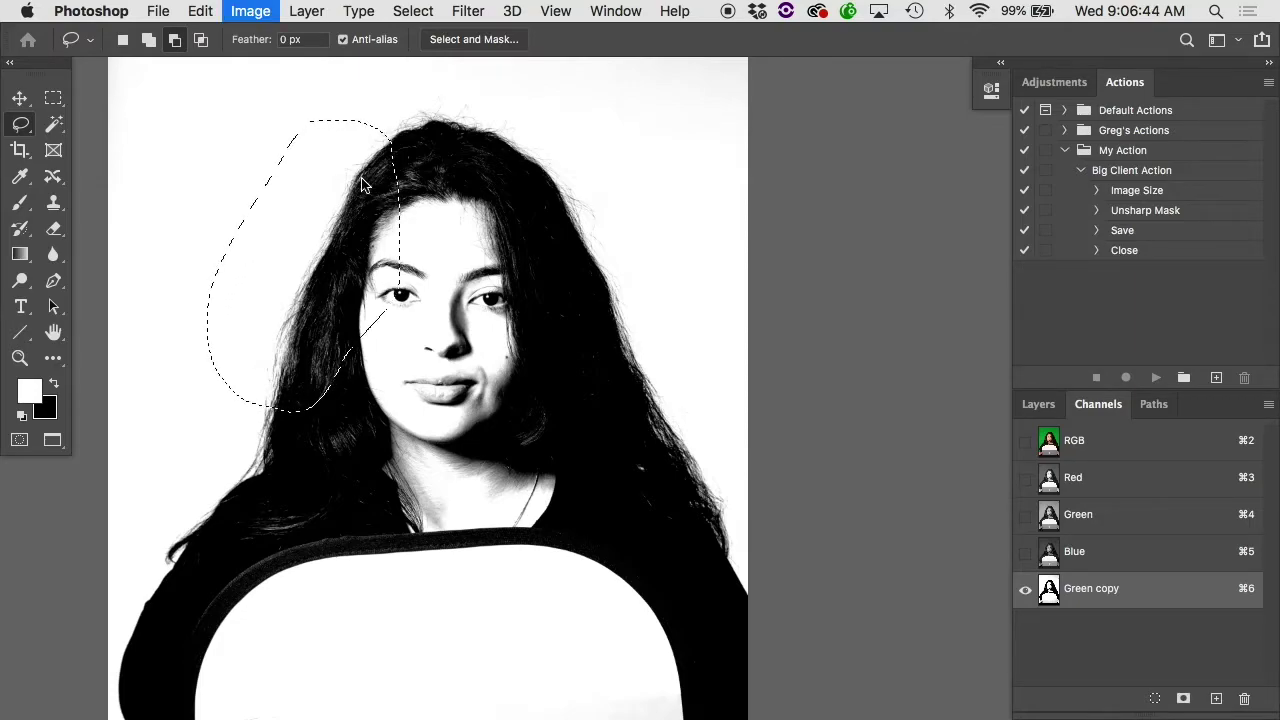
{"action": "left_click_drag", "start_coordinate": [866, 341], "coordinate": [908, 341]}
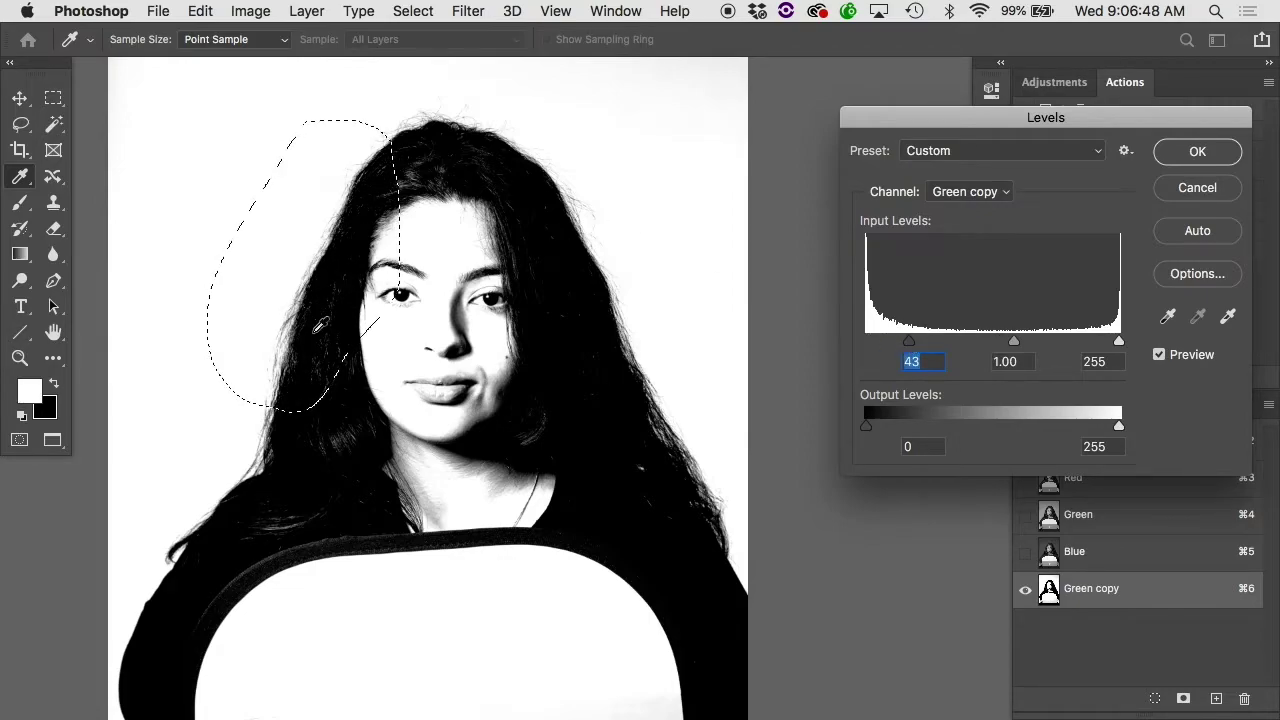
{"action": "left_click", "coordinate": [381, 118], "text": "super"}
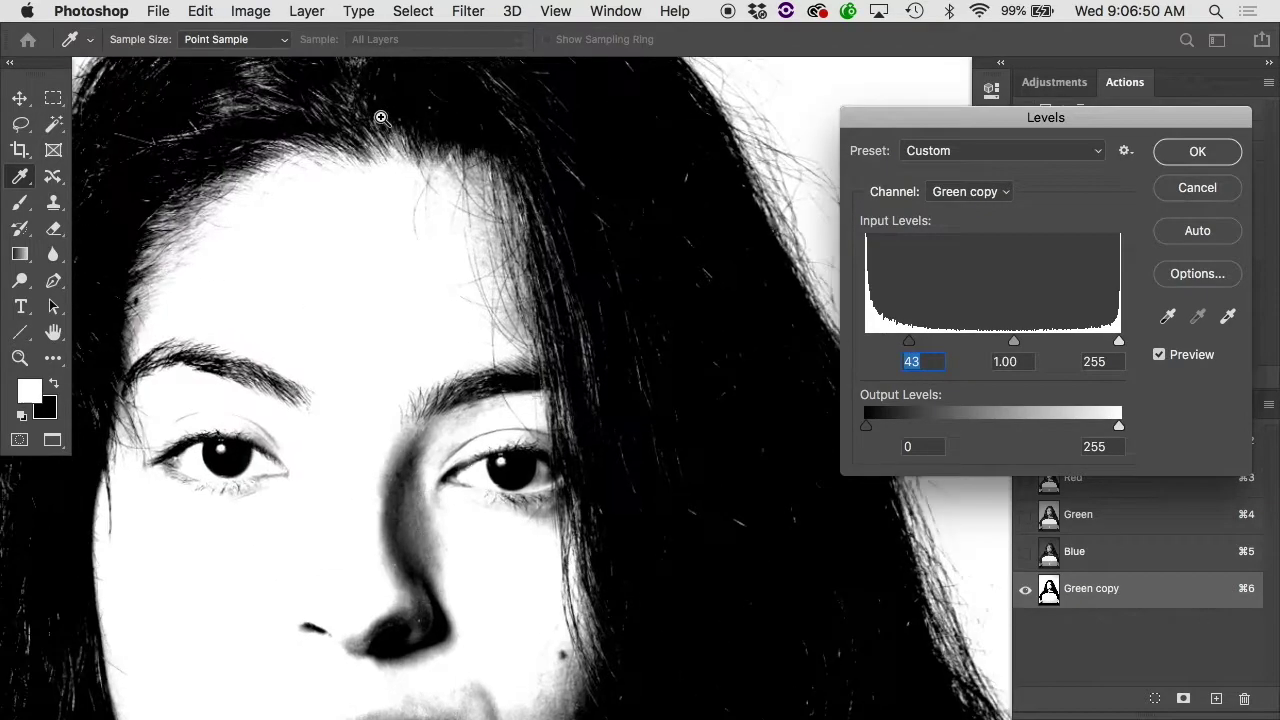
{"action": "left_click", "coordinate": [381, 118], "text": "super"}
{"action": "left_click", "coordinate": [466, 400], "text": "super"}
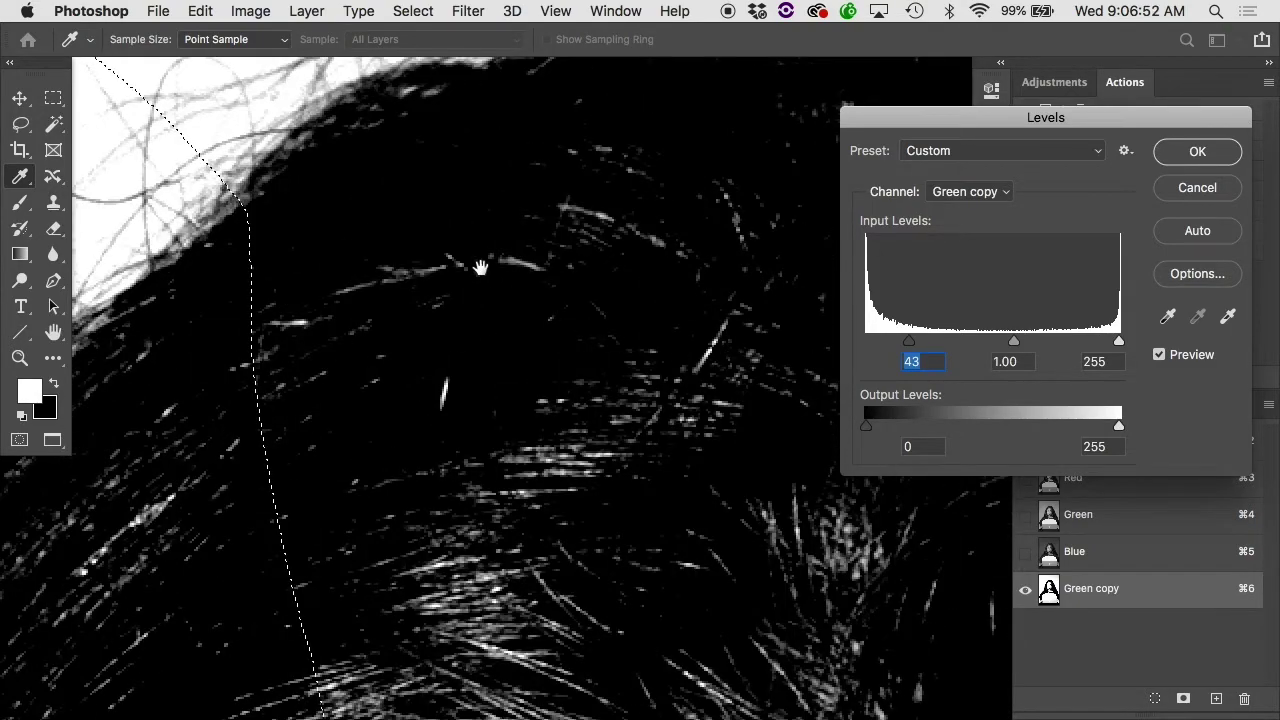
{"action": "left_click_drag", "start_coordinate": [481, 268], "coordinate": [733, 397]}
{"action": "left_click_drag", "start_coordinate": [908, 342], "coordinate": [1060, 342]}
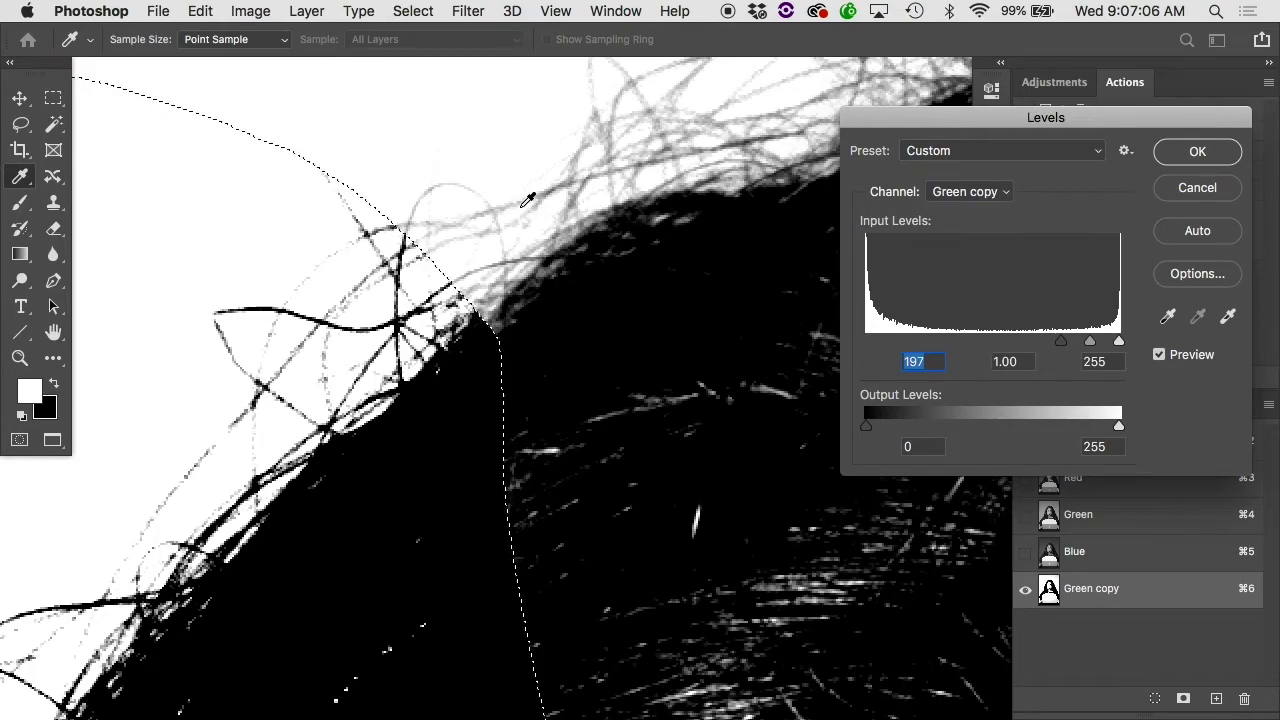
{"action": "left_click", "coordinate": [1197, 188]}
{"action": "key", "text": "l"}
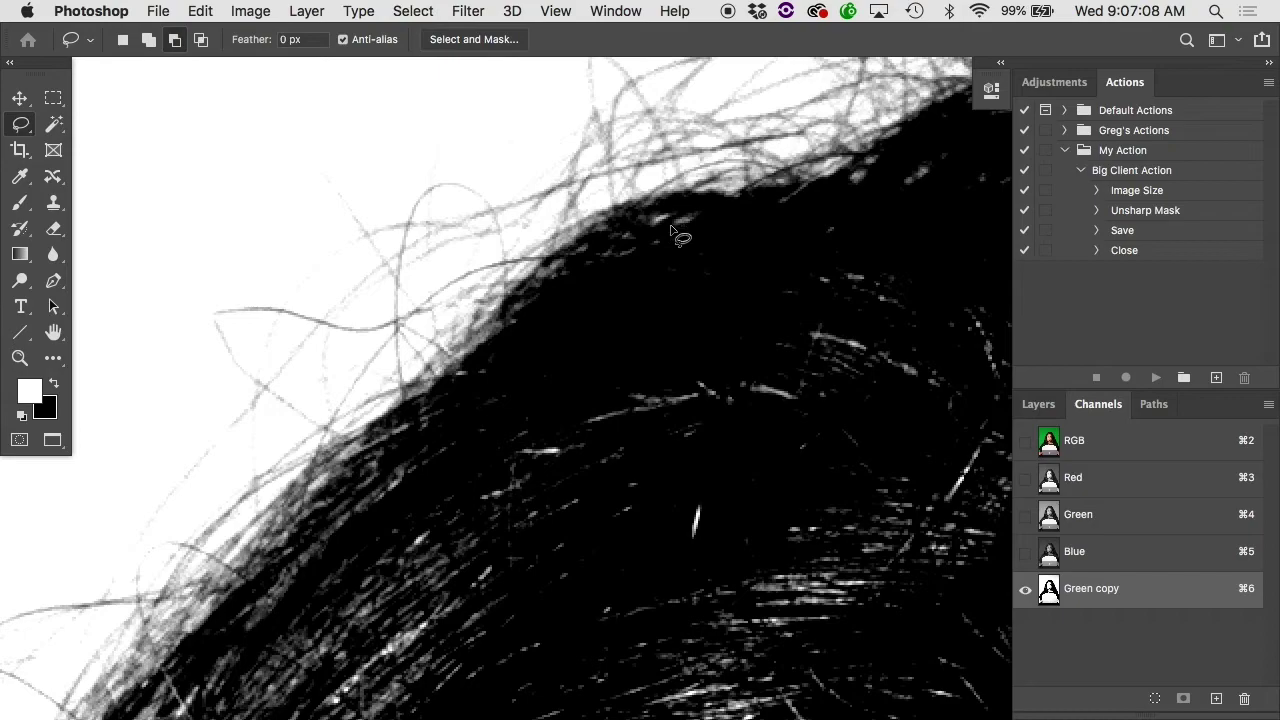
Lasso the left side of the hair with a 49.4 px feather
{"action": "key", "text": "super+d"}
{"action": "left_click_drag", "start_coordinate": [253, 45], "coordinate": [750, 112]}
{"action": "scroll", "coordinate": [514, 440], "scroll_direction": "down", "scroll_amount": 5}
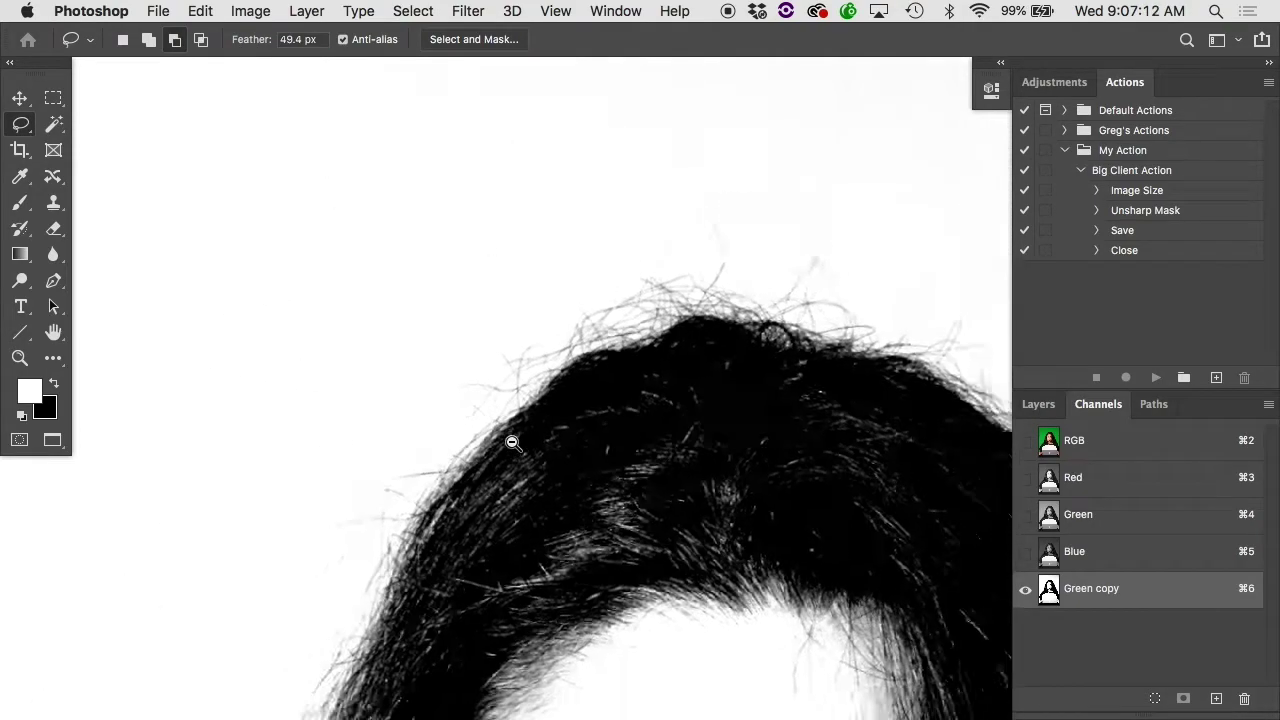
{"action": "left_click_drag", "start_coordinate": [514, 440], "coordinate": [553, 220]}
{"action": "mouse_move", "coordinate": [497, 149]}
{"action": "left_mouse_down"}
{"action": "mouse_move", "coordinate": [598, 229]}
{"action": "mouse_move", "coordinate": [612, 284]}
{"action": "mouse_move", "coordinate": [404, 693]}
{"action": "mouse_move", "coordinate": [250, 637]}
{"action": "mouse_move", "coordinate": [271, 343]}
{"action": "mouse_move", "coordinate": [310, 248]}
{"action": "left_mouse_up"}
Apply Levels with black input 81 to the selected hair, checking the edge up close
{"action": "key", "text": "super+l"}
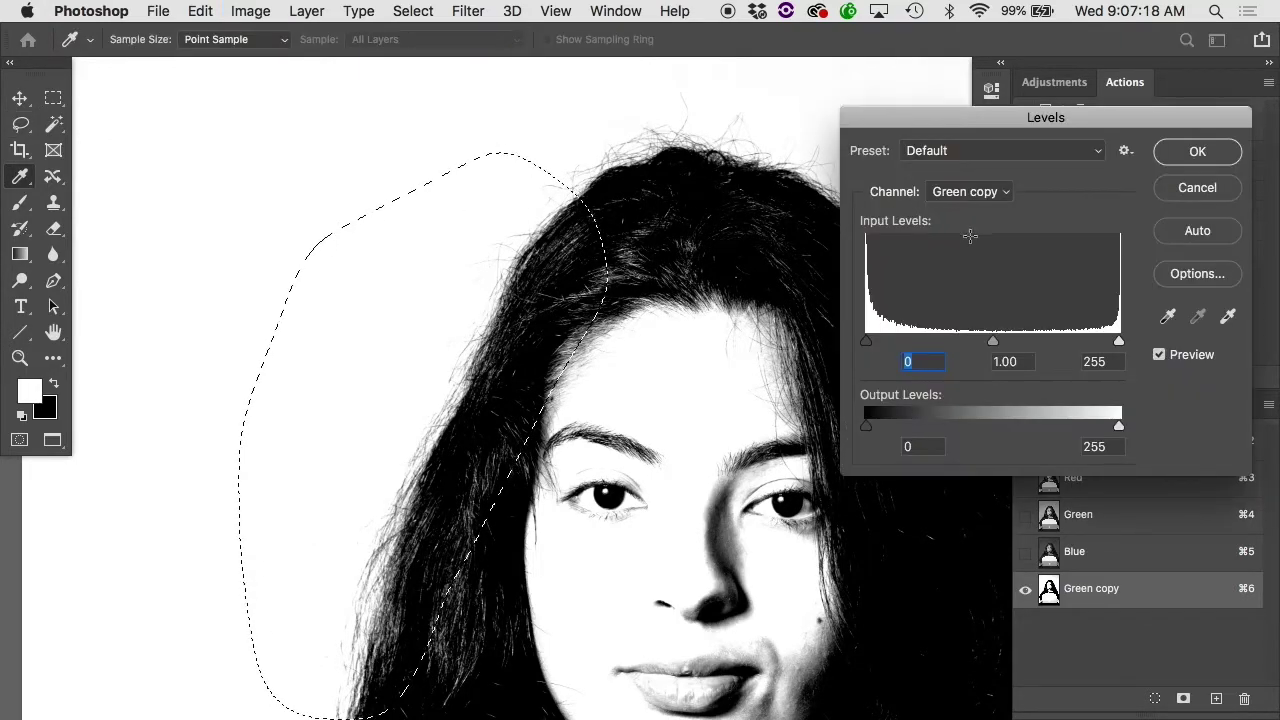
{"action": "left_click_drag", "start_coordinate": [864, 346], "coordinate": [948, 347]}
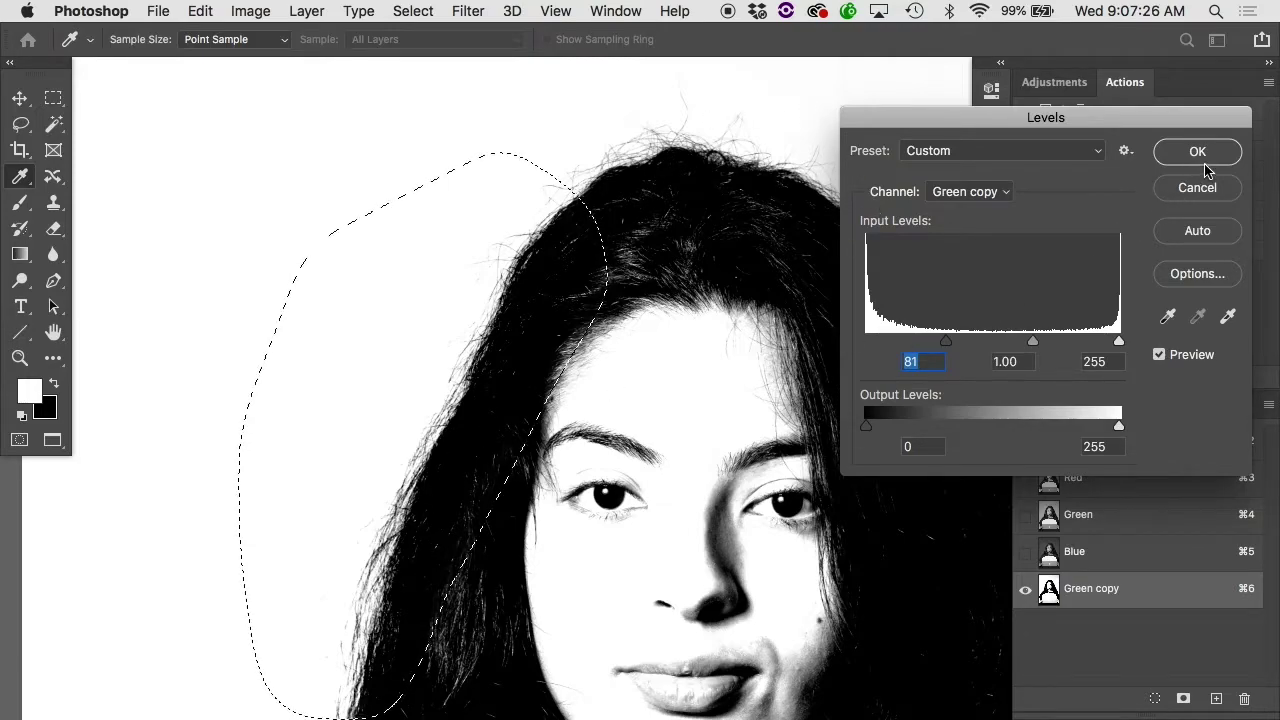
{"action": "left_click", "coordinate": [589, 186], "text": "super"}
{"action": "left_click", "coordinate": [566, 283], "text": "super"}
{"action": "left_click", "coordinate": [680, 528], "text": "super"}
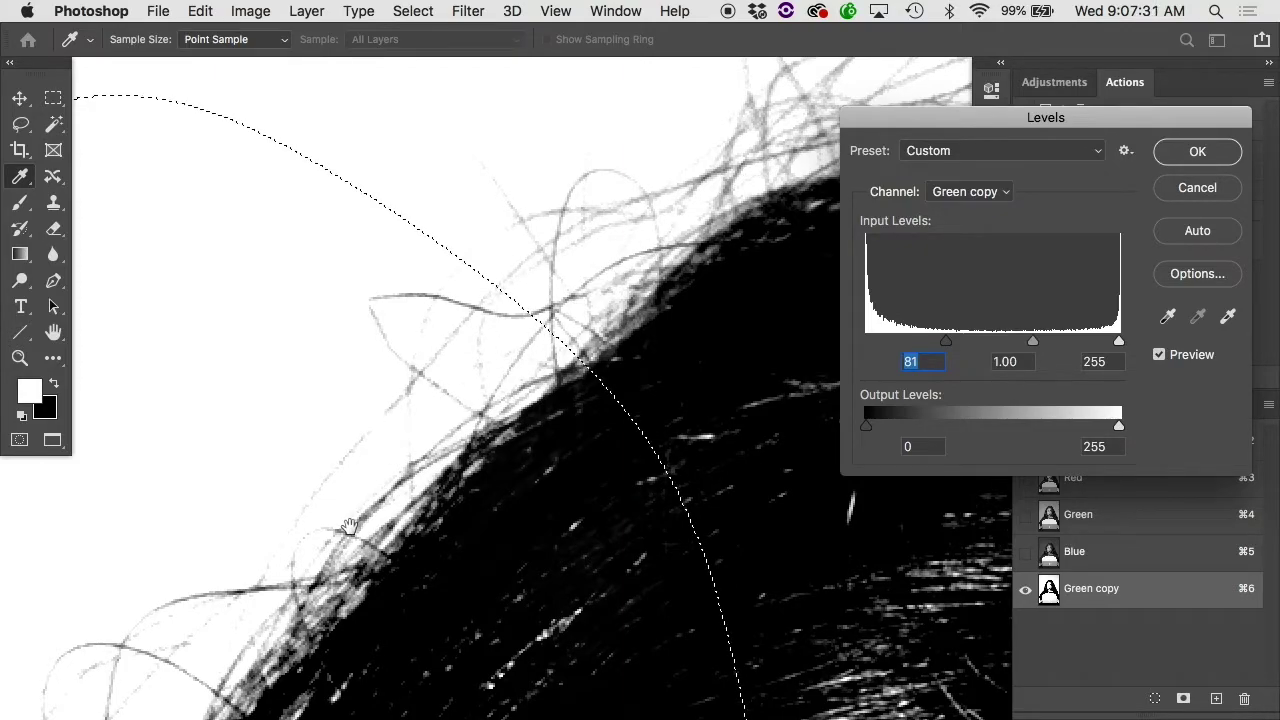
{"action": "left_click", "coordinate": [1197, 151]}
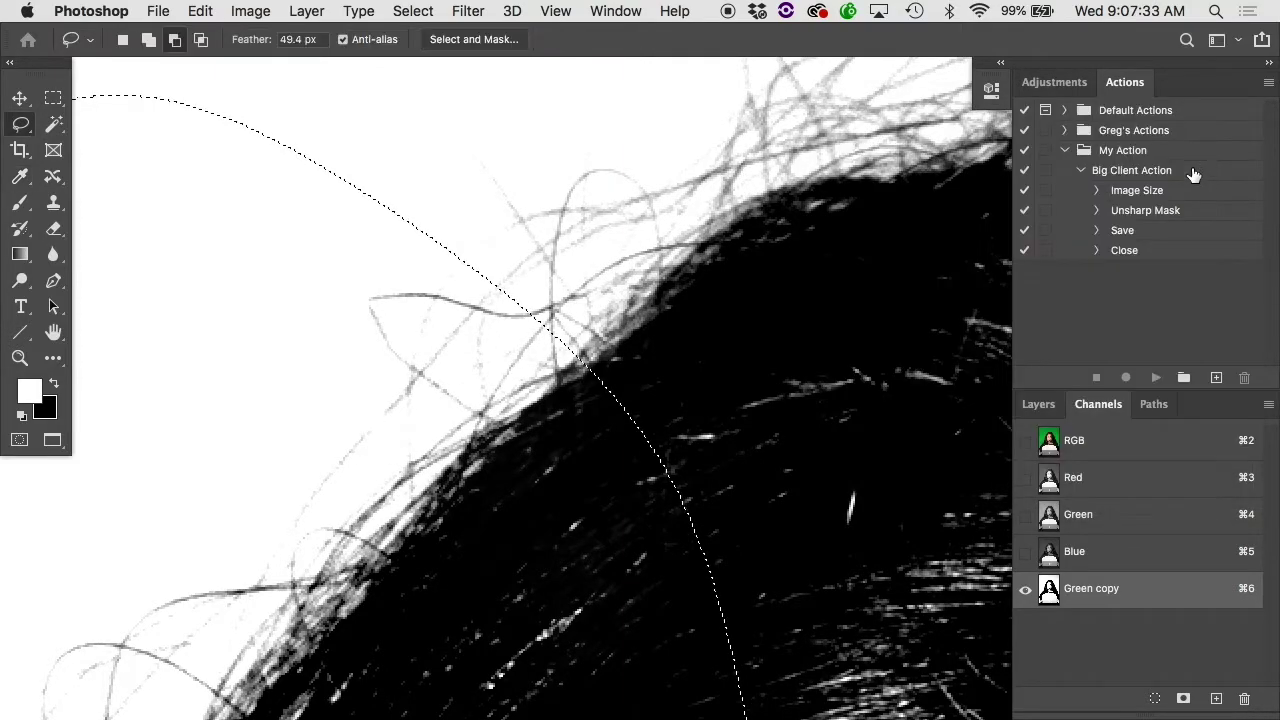
Zoom out and pan to view the whole head with selection edges shown
{"action": "key", "text": "super+d"}
{"action": "left_click", "coordinate": [638, 327], "text": "alt"}
{"action": "left_click", "coordinate": [638, 327], "text": "alt"}
{"action": "left_click", "coordinate": [638, 327], "text": "alt"}
{"action": "key", "text": "shift+super+d"}
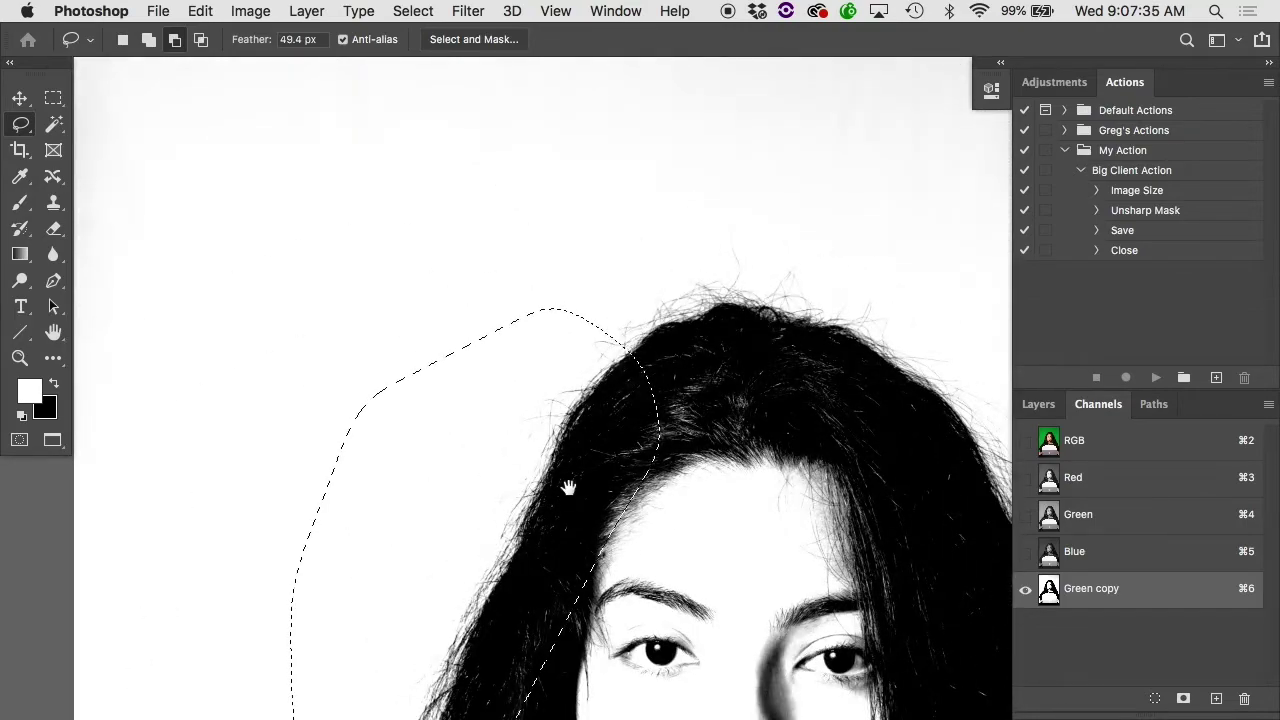
{"action": "left_click_drag", "start_coordinate": [571, 491], "coordinate": [526, 380]}
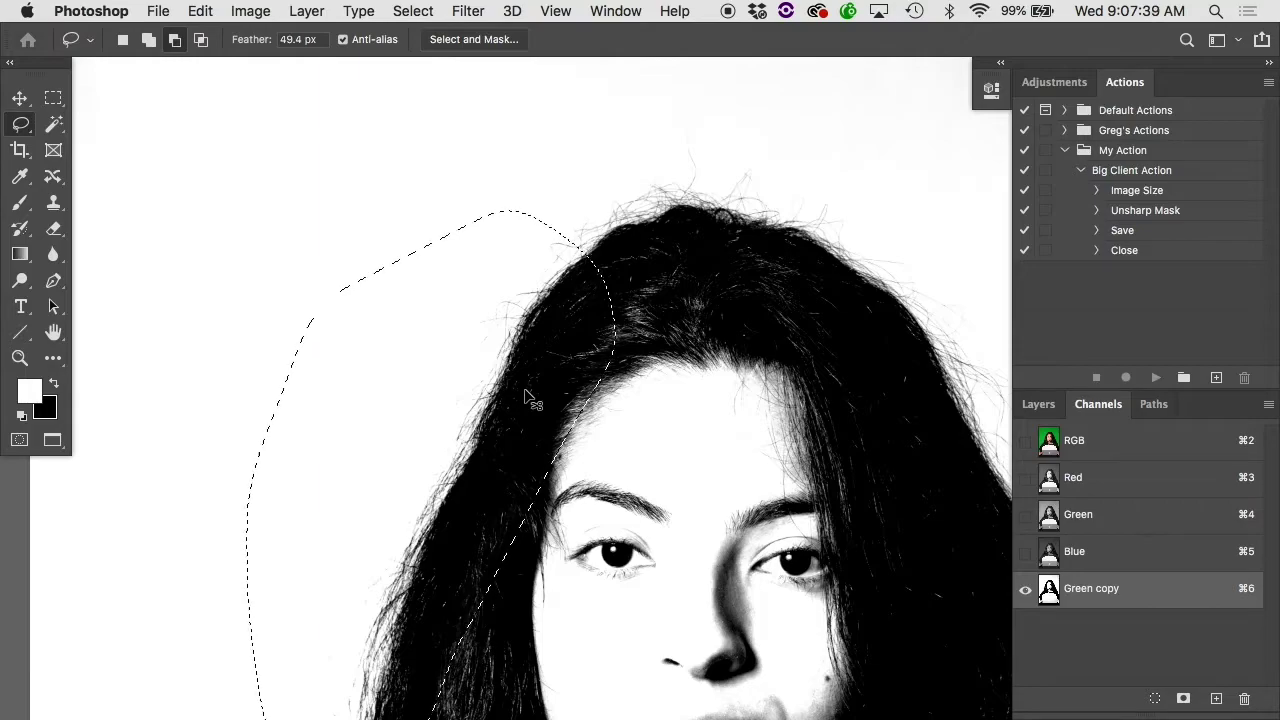
Deselect, then paint the face solid black with a 700 px black brush
{"action": "key", "text": "super+d"}
{"action": "key", "text": "b"}
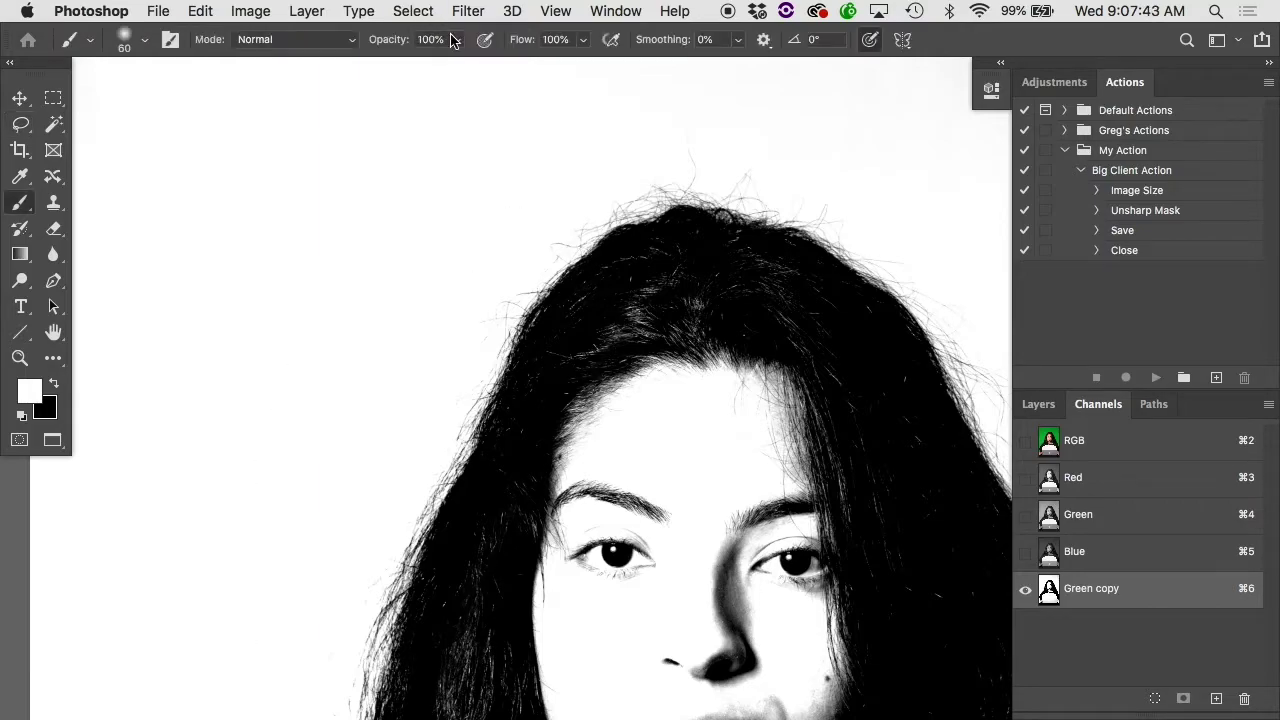
{"action": "mouse_move", "coordinate": [662, 318]}
{"action": "left_mouse_down"}
{"action": "mouse_move", "coordinate": [585, 335]}
{"action": "mouse_move", "coordinate": [660, 289]}
{"action": "mouse_move", "coordinate": [715, 437]}
{"action": "mouse_move", "coordinate": [655, 560]}
{"action": "mouse_move", "coordinate": [656, 534]}
{"action": "left_mouse_up"}
{"action": "key", "text": "super+z"}
{"action": "key", "text": "x"}
{"action": "key", "text": "super+minus"}
{"action": "key", "text": "super+minus"}
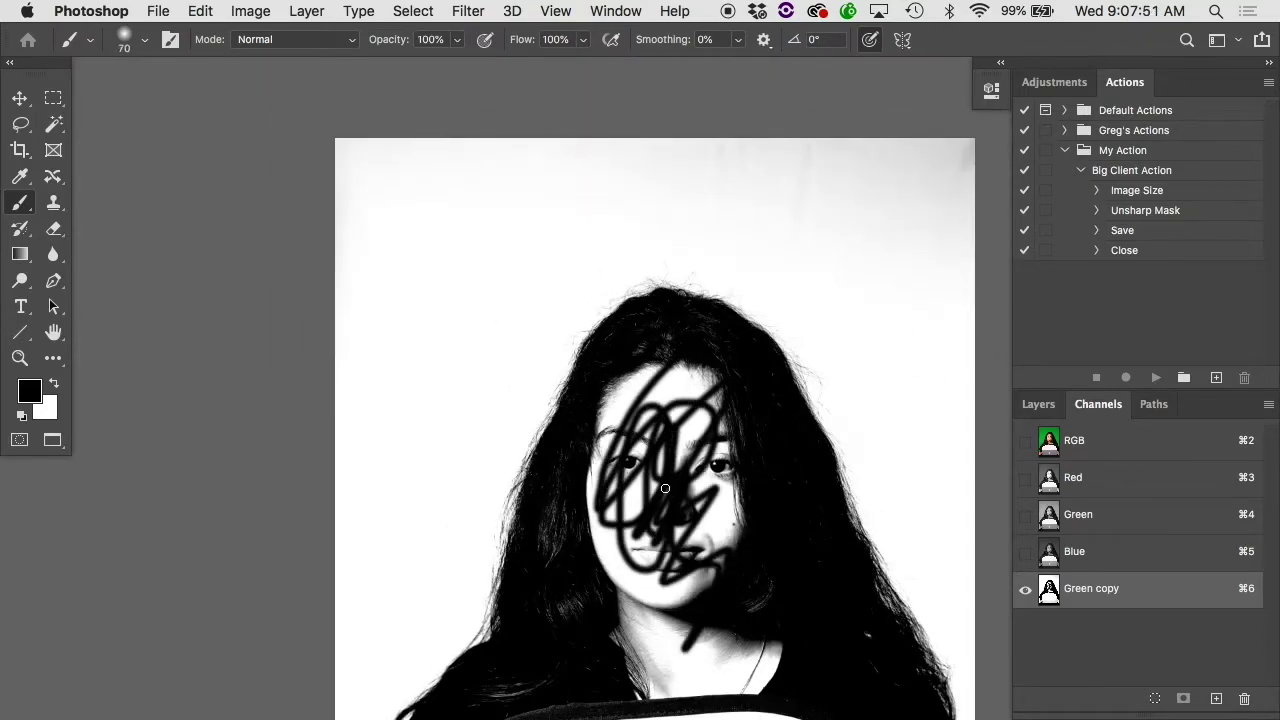
{"action": "key", "text": "bracketright"}
{"action": "key", "text": "bracketright"}
{"action": "key", "text": "bracketright"}
{"action": "key", "text": "bracketright"}
{"action": "key", "text": "bracketright"}
{"action": "key", "text": "bracketright"}
{"action": "key", "text": "bracketright"}
{"action": "key", "text": "bracketright"}
{"action": "key", "text": "bracketright"}
{"action": "mouse_move", "coordinate": [668, 385]}
{"action": "left_mouse_down"}
{"action": "mouse_move", "coordinate": [644, 441]}
{"action": "mouse_move", "coordinate": [639, 527]}
{"action": "mouse_move", "coordinate": [664, 497]}
{"action": "mouse_move", "coordinate": [651, 530]}
{"action": "left_mouse_up"}
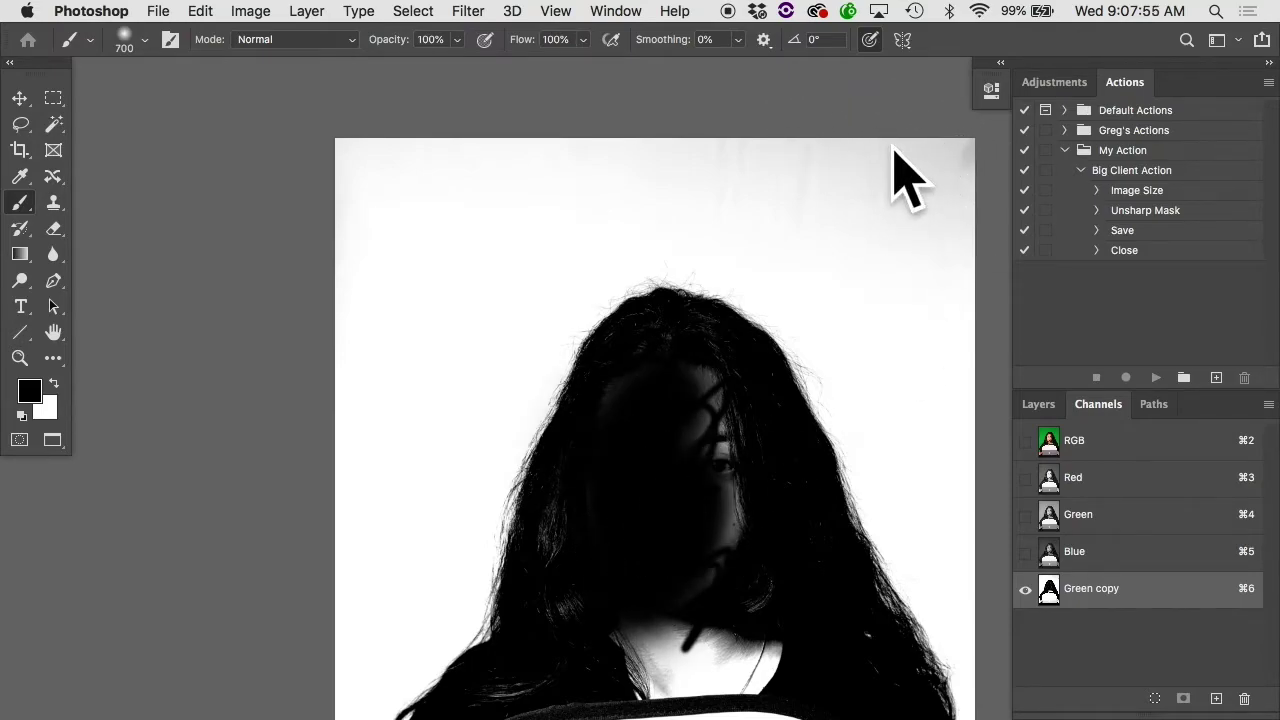
Set brush hardness to 100% and blacken the hair, hand and lower body
{"action": "right_click", "coordinate": [606, 523]}
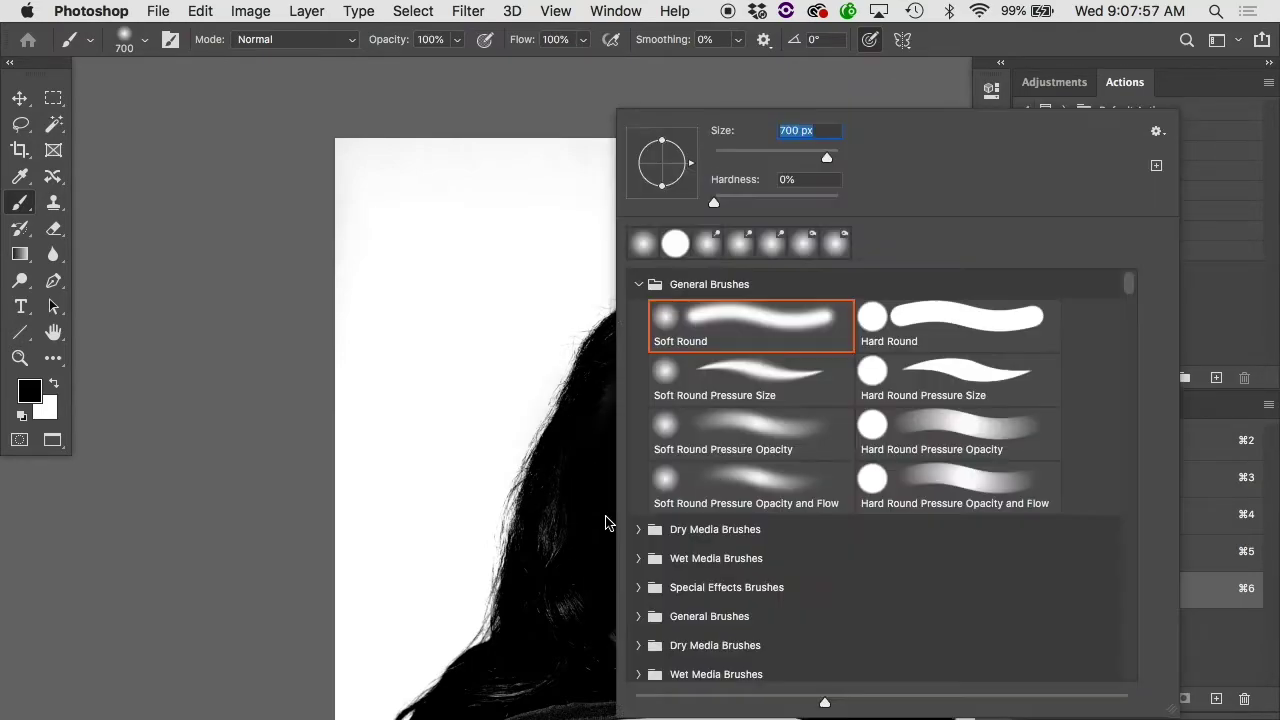
{"action": "left_click_drag", "start_coordinate": [714, 203], "coordinate": [838, 203]}
{"action": "key", "text": "Return"}
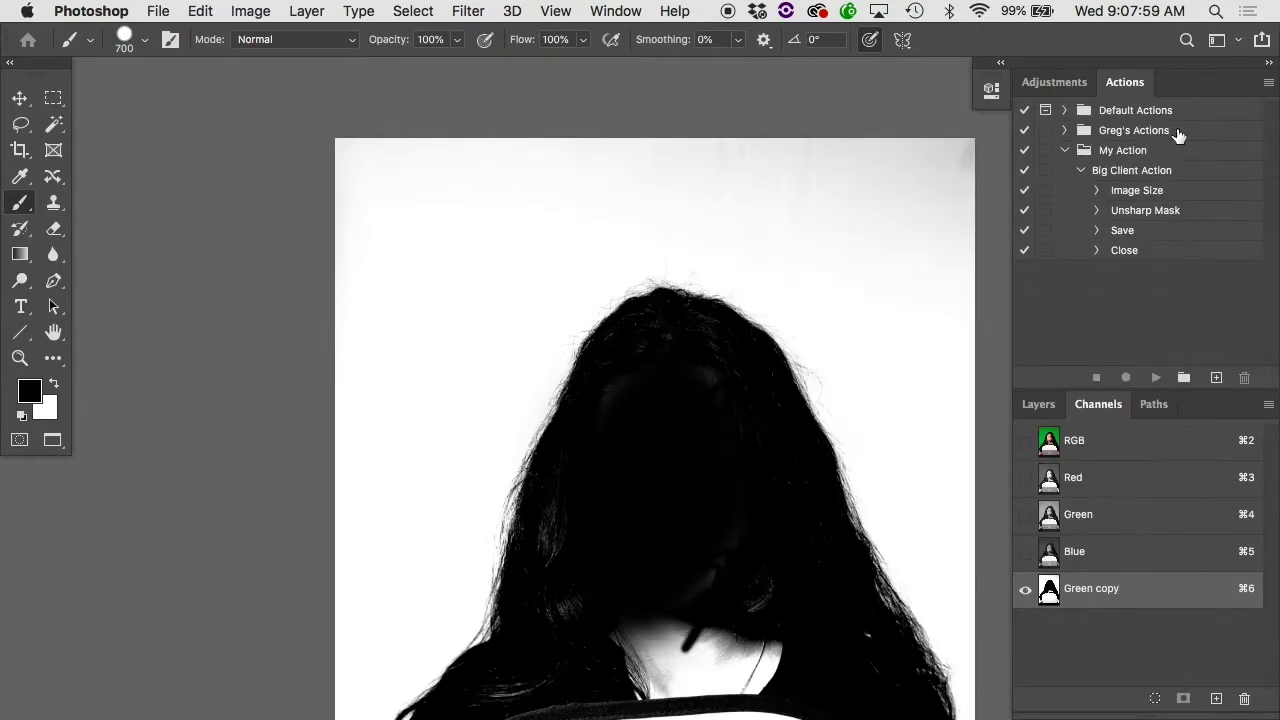
{"action": "mouse_move", "coordinate": [692, 333]}
{"action": "left_mouse_down"}
{"action": "mouse_move", "coordinate": [656, 357]}
{"action": "mouse_move", "coordinate": [686, 359]}
{"action": "mouse_move", "coordinate": [618, 420]}
{"action": "mouse_move", "coordinate": [631, 408]}
{"action": "mouse_move", "coordinate": [577, 539]}
{"action": "mouse_move", "coordinate": [566, 675]}
{"action": "left_mouse_up"}
{"action": "scroll", "coordinate": [565, 668], "scroll_direction": "down", "scroll_amount": 5}
{"action": "mouse_move", "coordinate": [557, 529]}
{"action": "left_mouse_down"}
{"action": "mouse_move", "coordinate": [491, 534]}
{"action": "mouse_move", "coordinate": [495, 620]}
{"action": "left_mouse_up"}
{"action": "scroll", "coordinate": [428, 580], "scroll_direction": "down", "scroll_amount": 5}
{"action": "left_click_drag", "start_coordinate": [427, 580], "coordinate": [400, 540]}
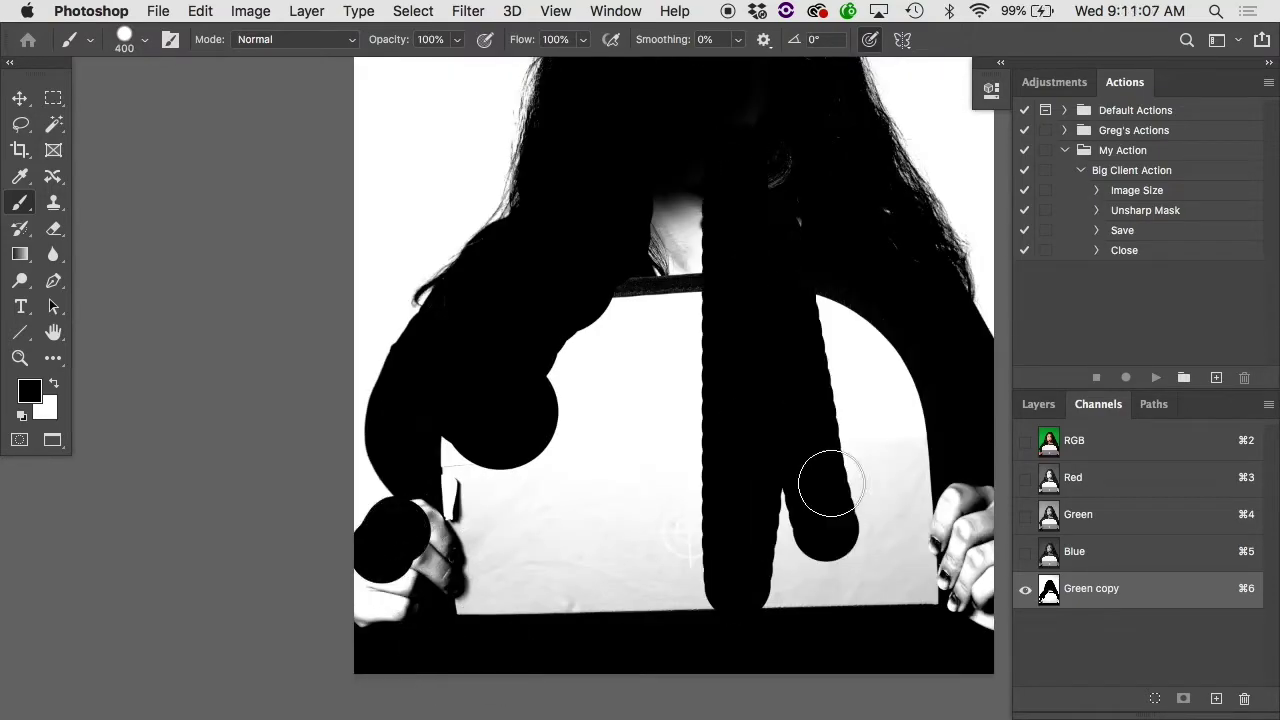
{"action": "mouse_move", "coordinate": [823, 480]}
{"action": "left_mouse_down"}
{"action": "mouse_move", "coordinate": [450, 520]}
{"action": "mouse_move", "coordinate": [470, 500]}
{"action": "left_mouse_up"}
{"action": "left_click_drag", "start_coordinate": [724, 176], "coordinate": [817, 563]}
{"action": "scroll", "coordinate": [717, 454], "scroll_direction": "up", "scroll_amount": 10}
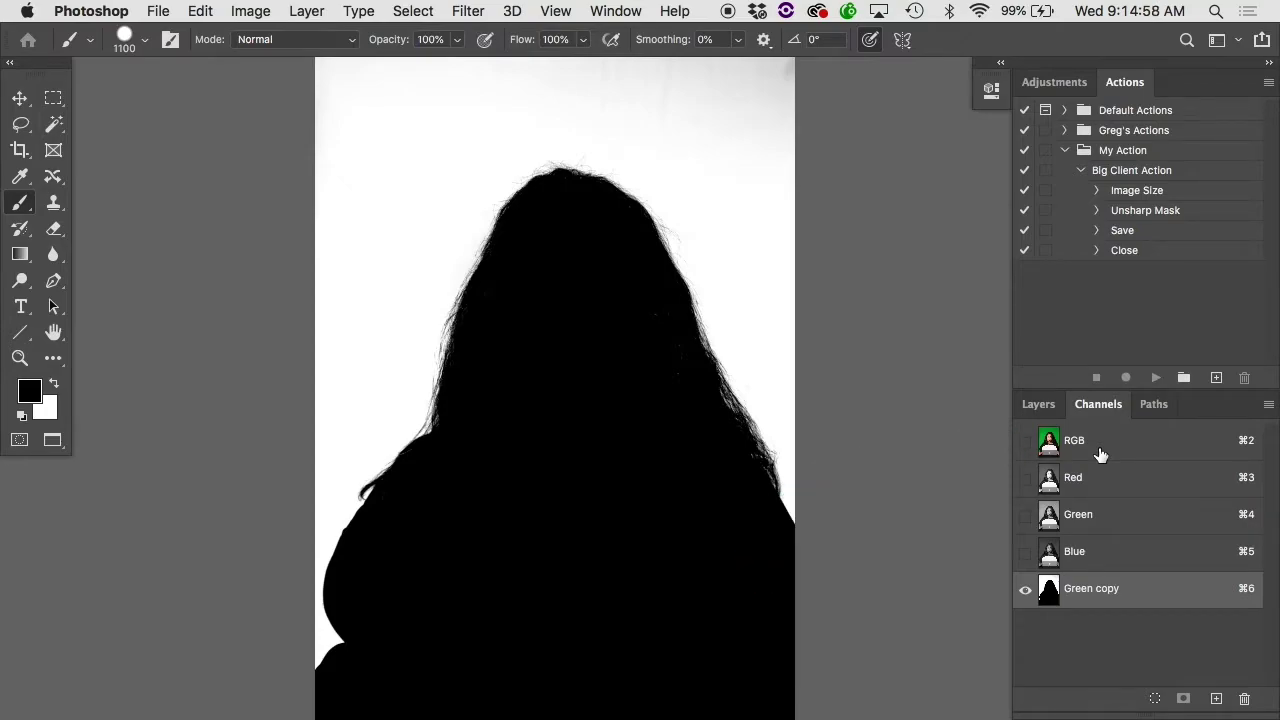
Preview the Green copy silhouette alone, return to the RGB composite, and show the Layers panel
{"action": "left_click", "coordinate": [1026, 446]}
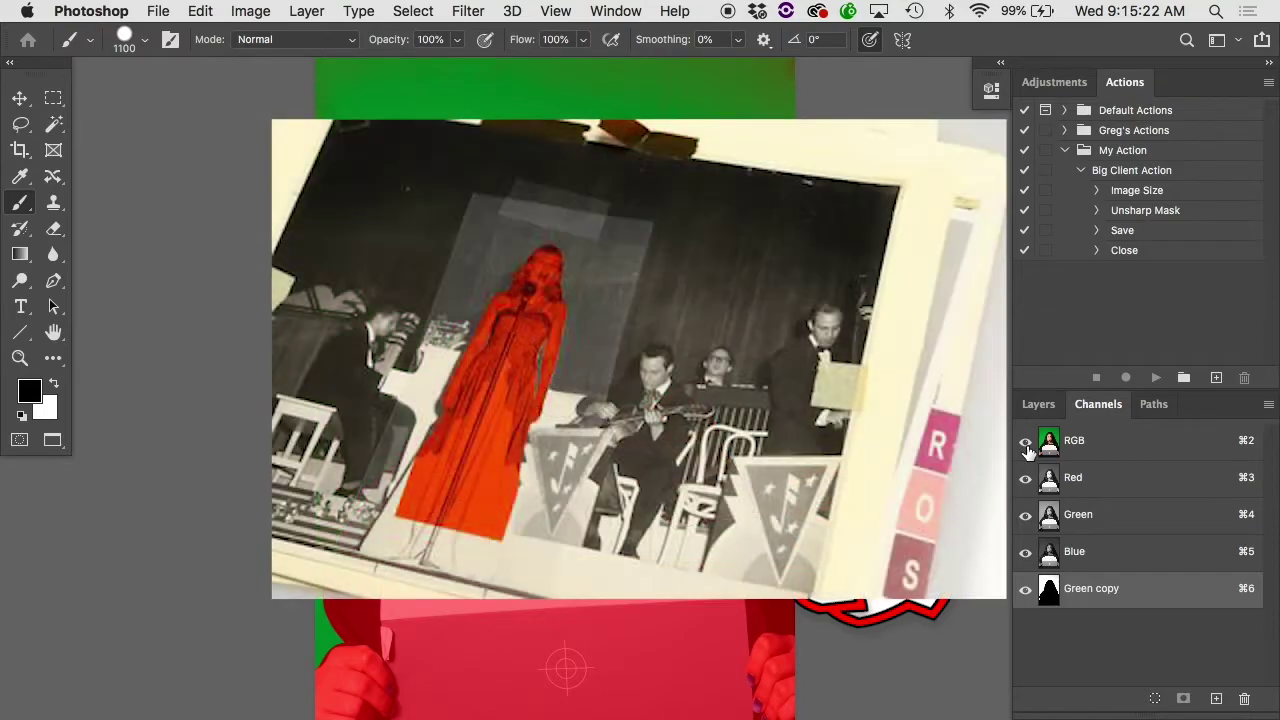
{"action": "left_click", "coordinate": [1025, 443]}
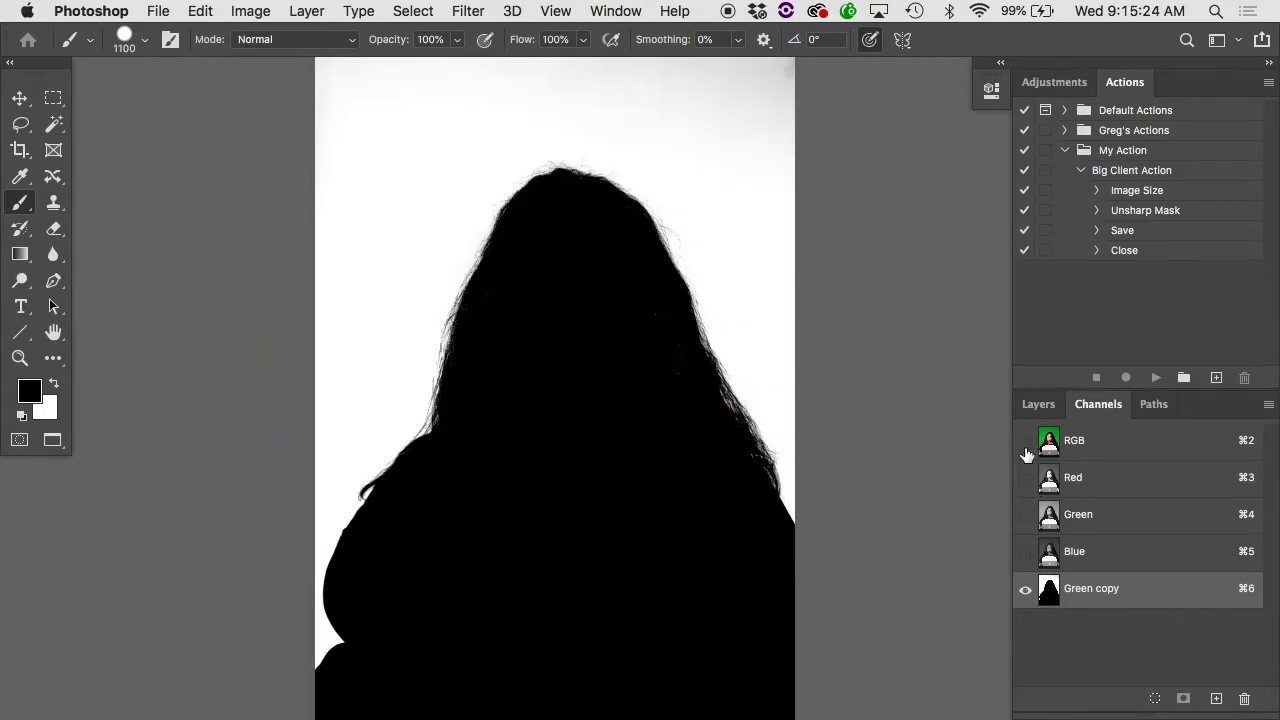
{"action": "left_click", "coordinate": [1085, 445]}
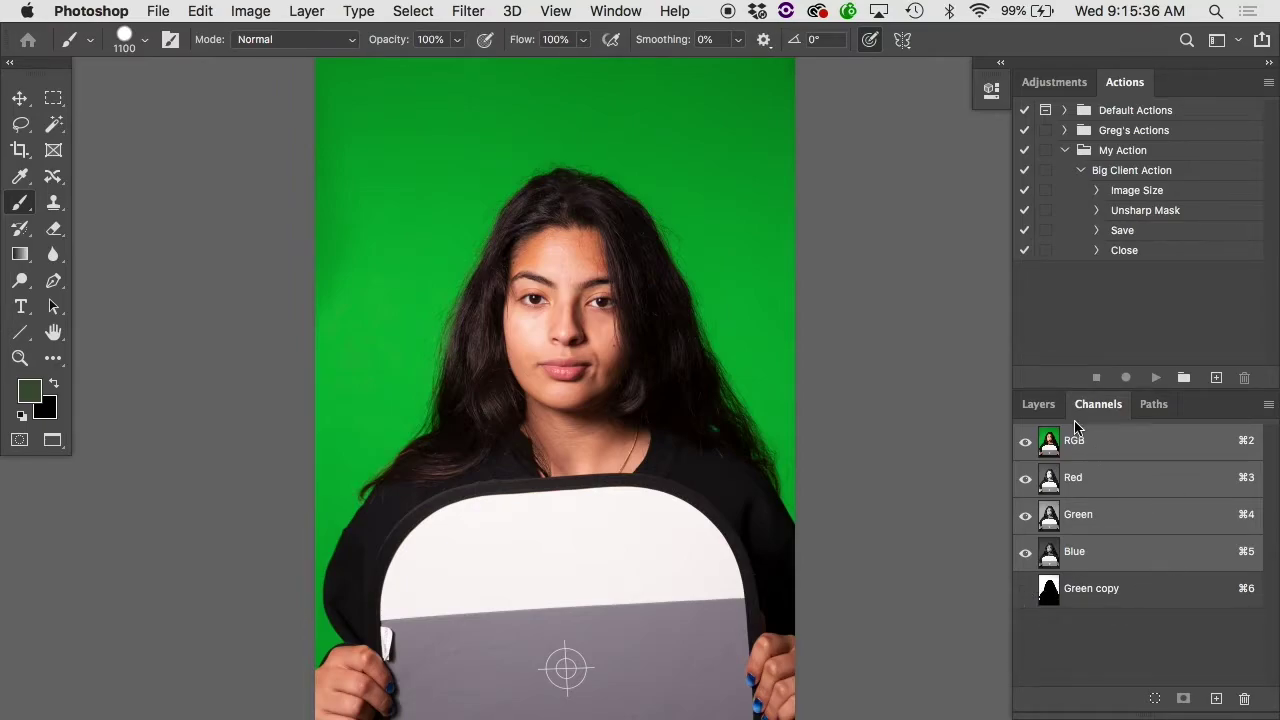
{"action": "left_click", "coordinate": [1048, 405]}
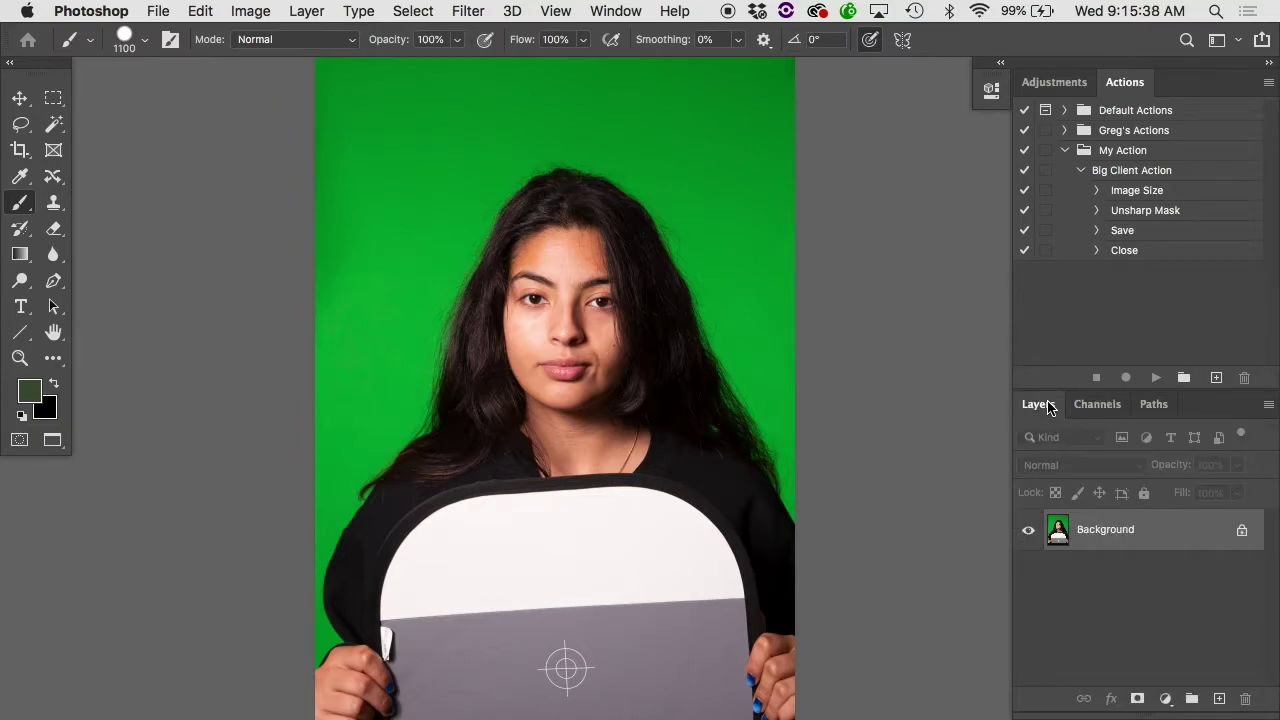
Load Green copy as a selection, add it as Layer 0's mask, and invert it
{"action": "left_click", "coordinate": [427, 9]}
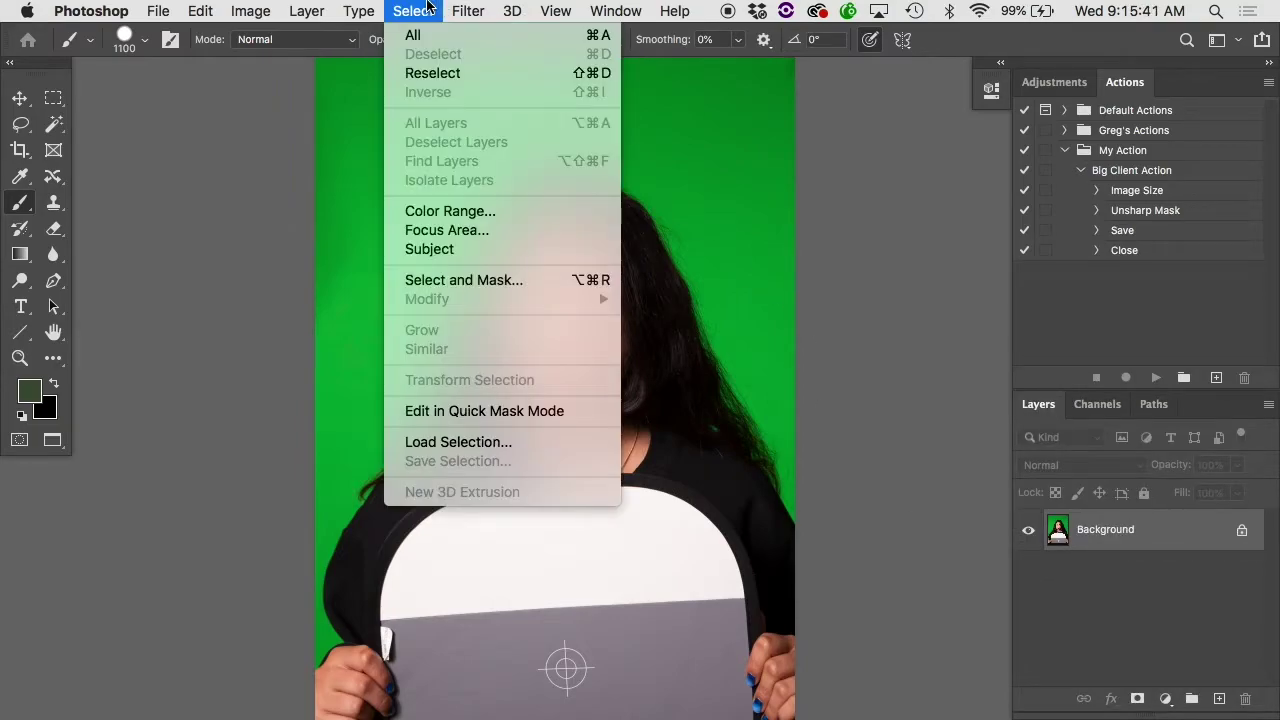
{"action": "left_click", "coordinate": [421, 444]}
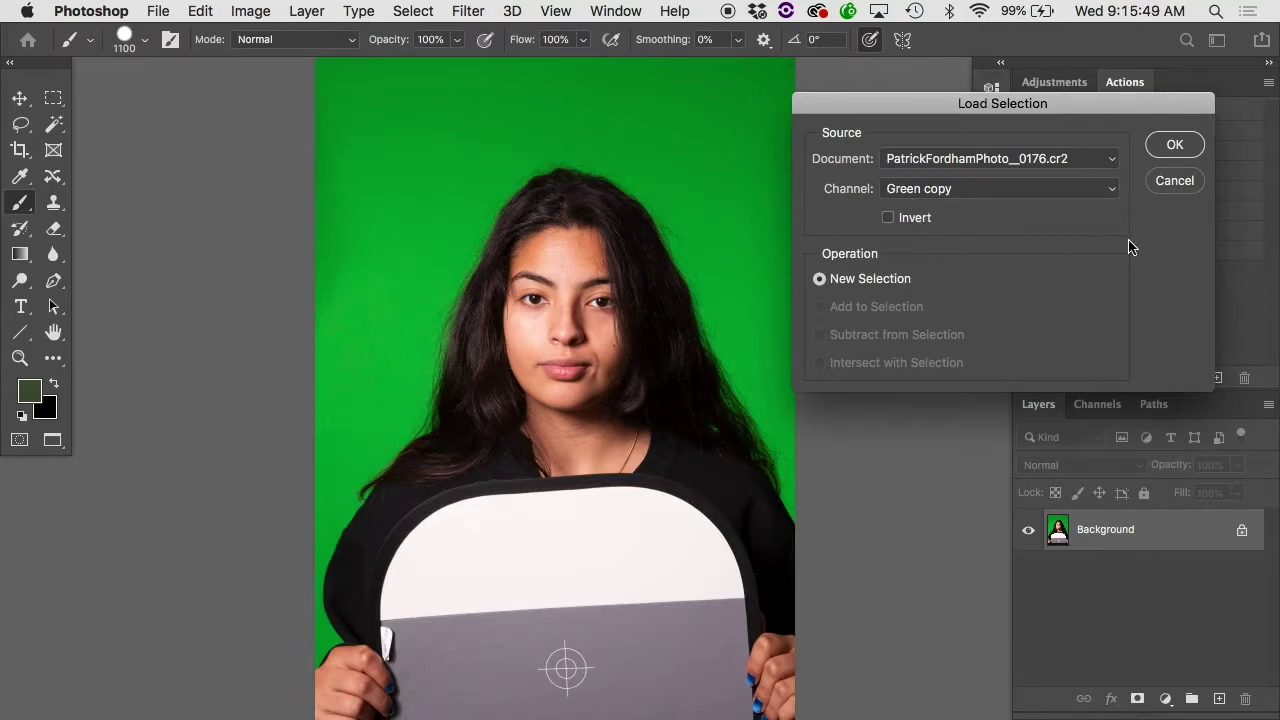
{"action": "left_click", "coordinate": [1186, 150]}
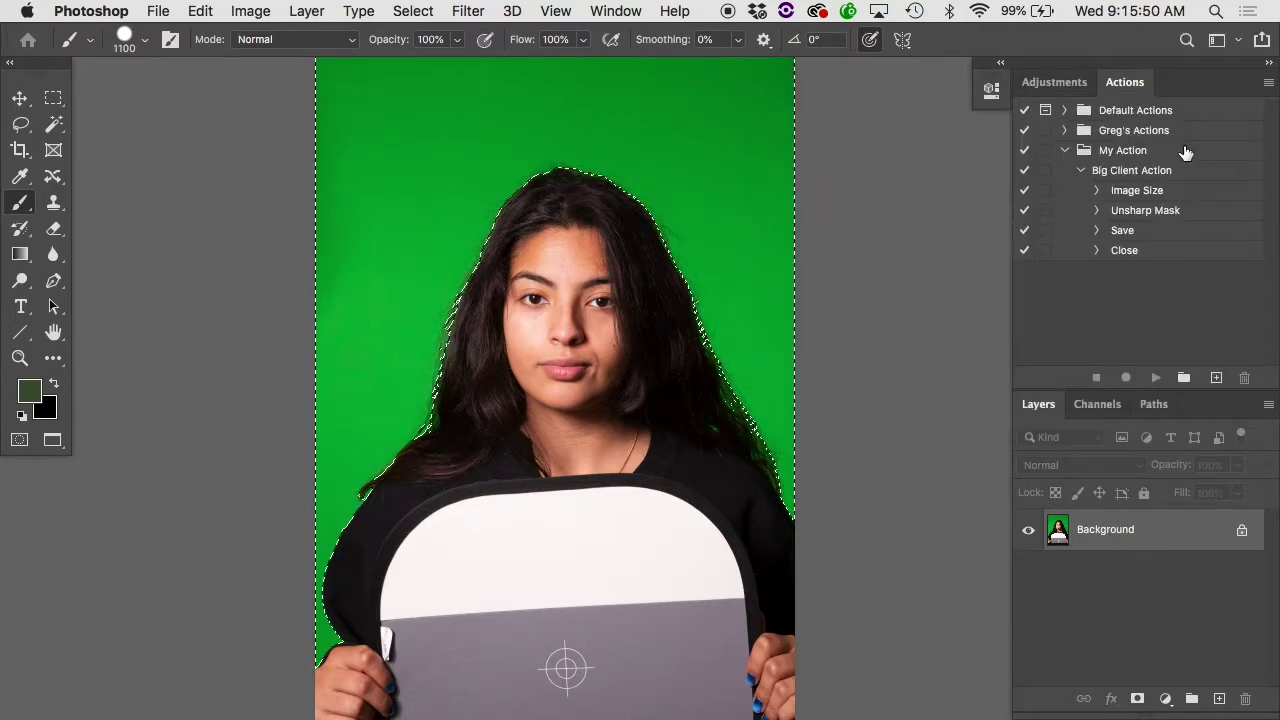
{"action": "left_click", "coordinate": [1138, 698]}
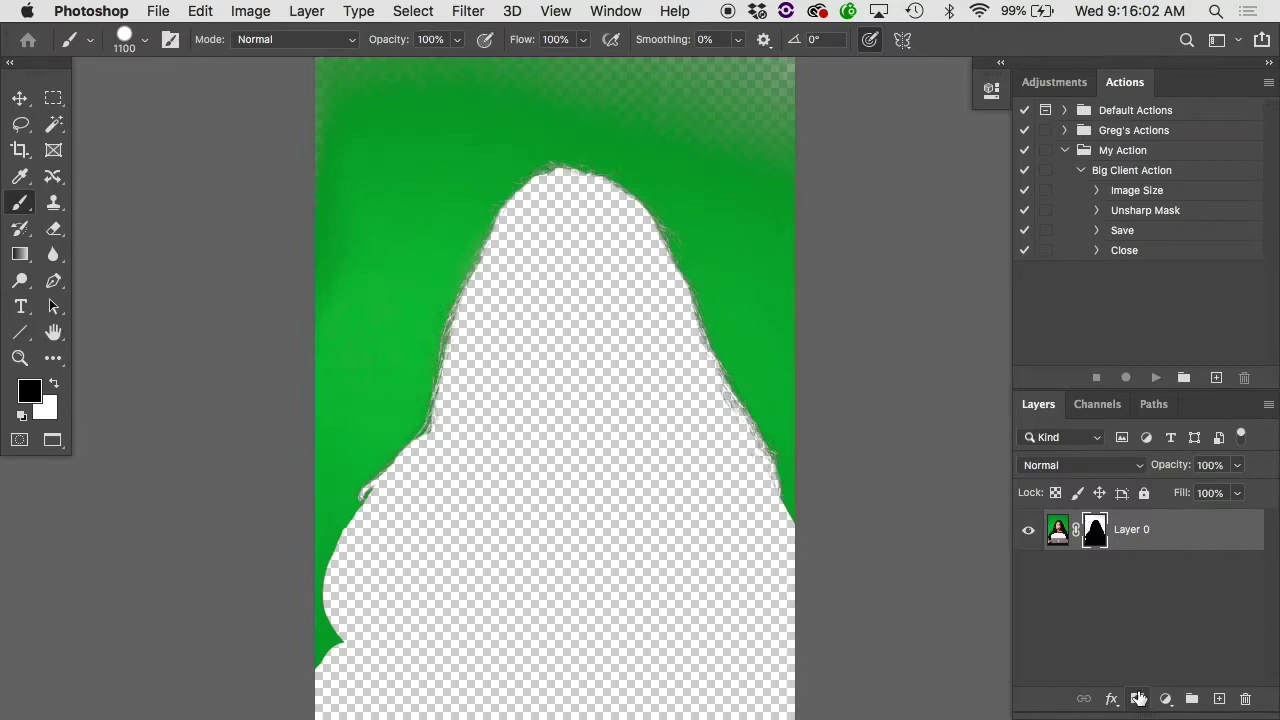
{"action": "key", "text": "super+i"}
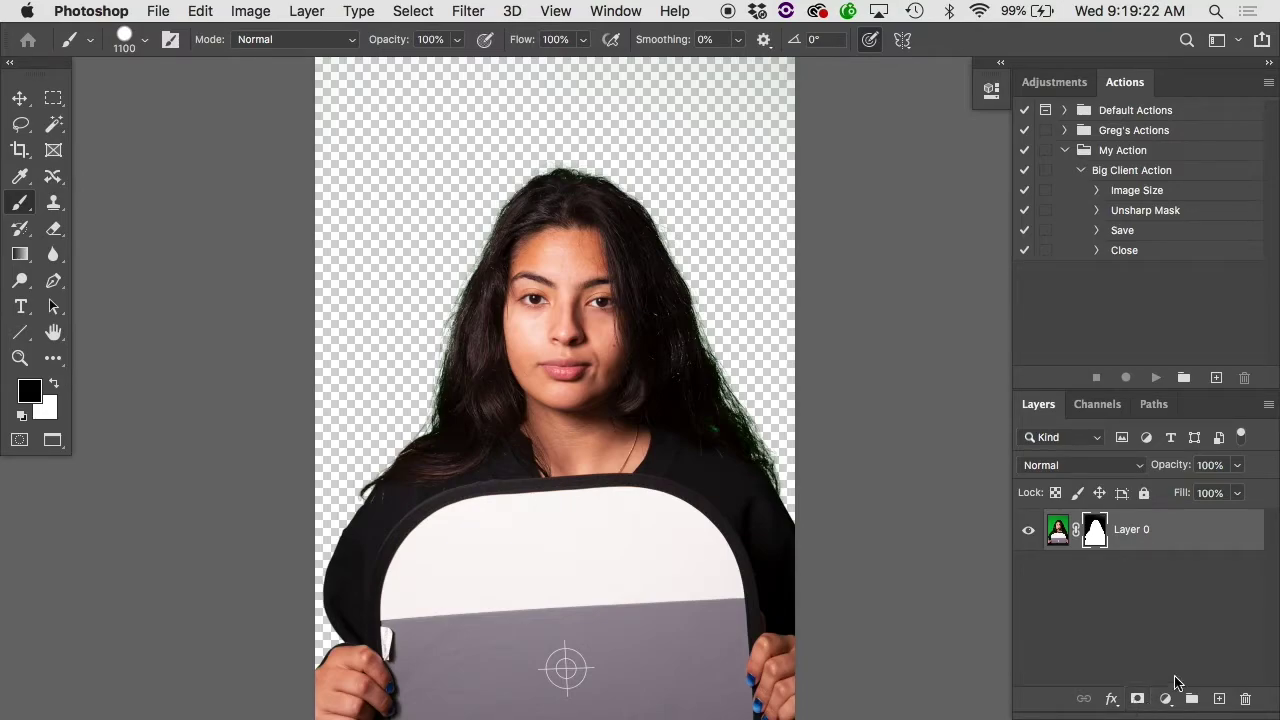
Add a new layer filled with 50% Gray and move it below Layer 0
{"action": "left_click", "coordinate": [1221, 699]}
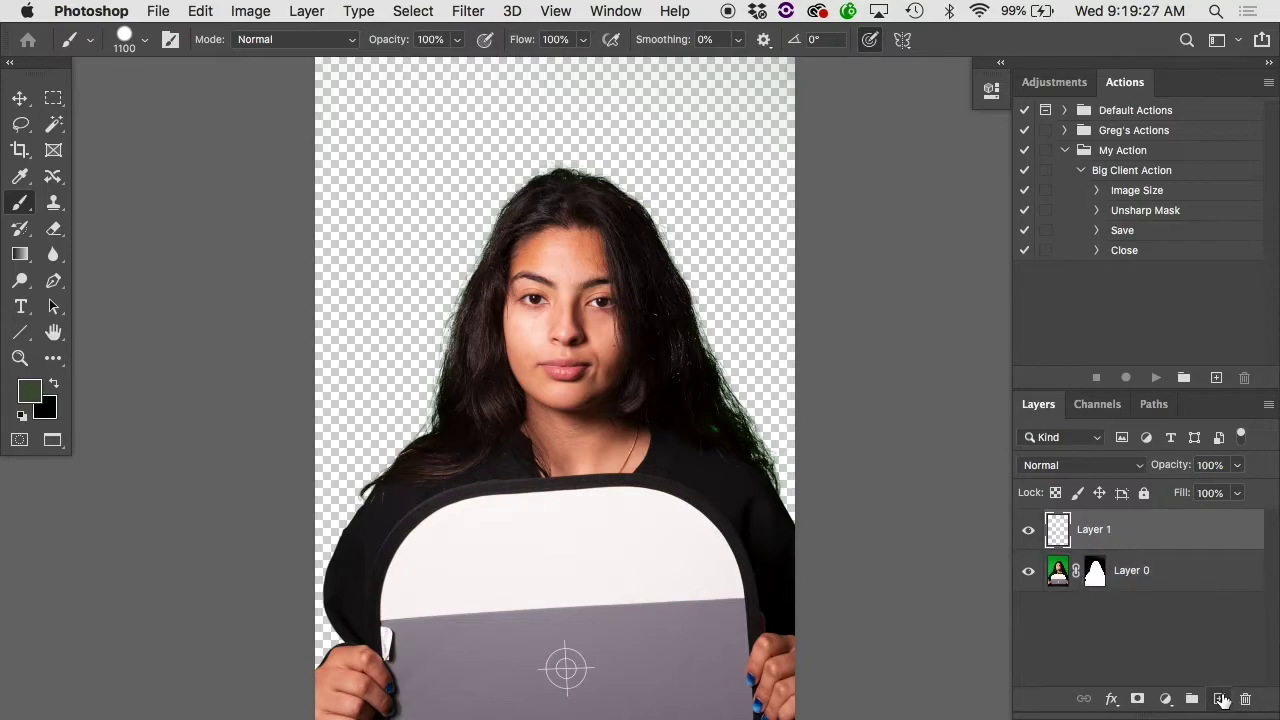
{"action": "left_click", "coordinate": [203, 10]}
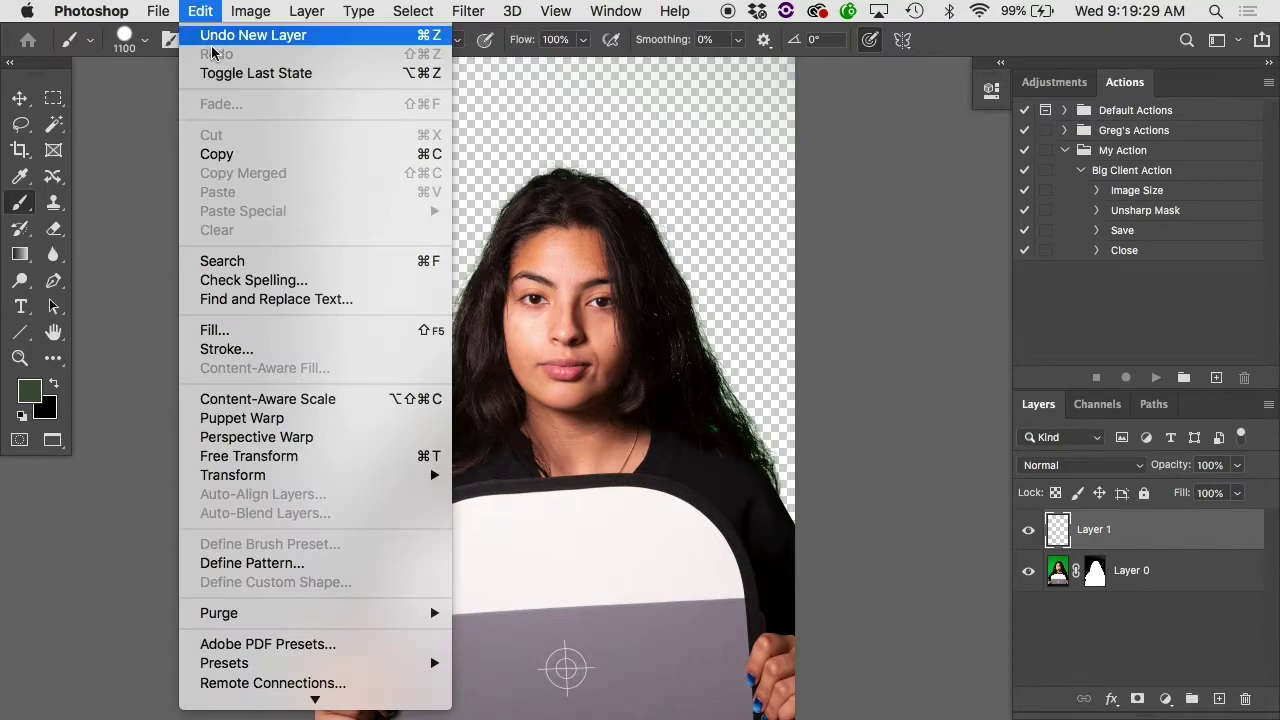
{"action": "left_click", "coordinate": [209, 336]}
{"action": "left_click", "coordinate": [945, 138]}
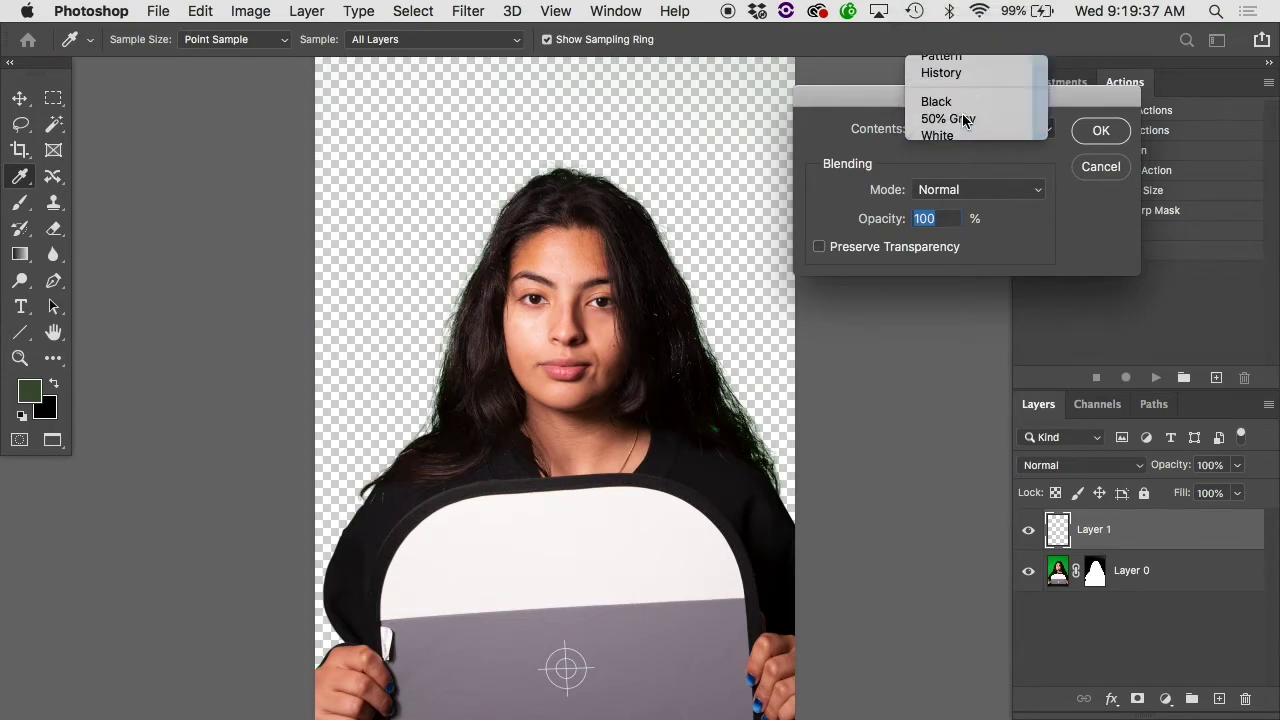
{"action": "left_click", "coordinate": [963, 114]}
{"action": "left_click", "coordinate": [1124, 136]}
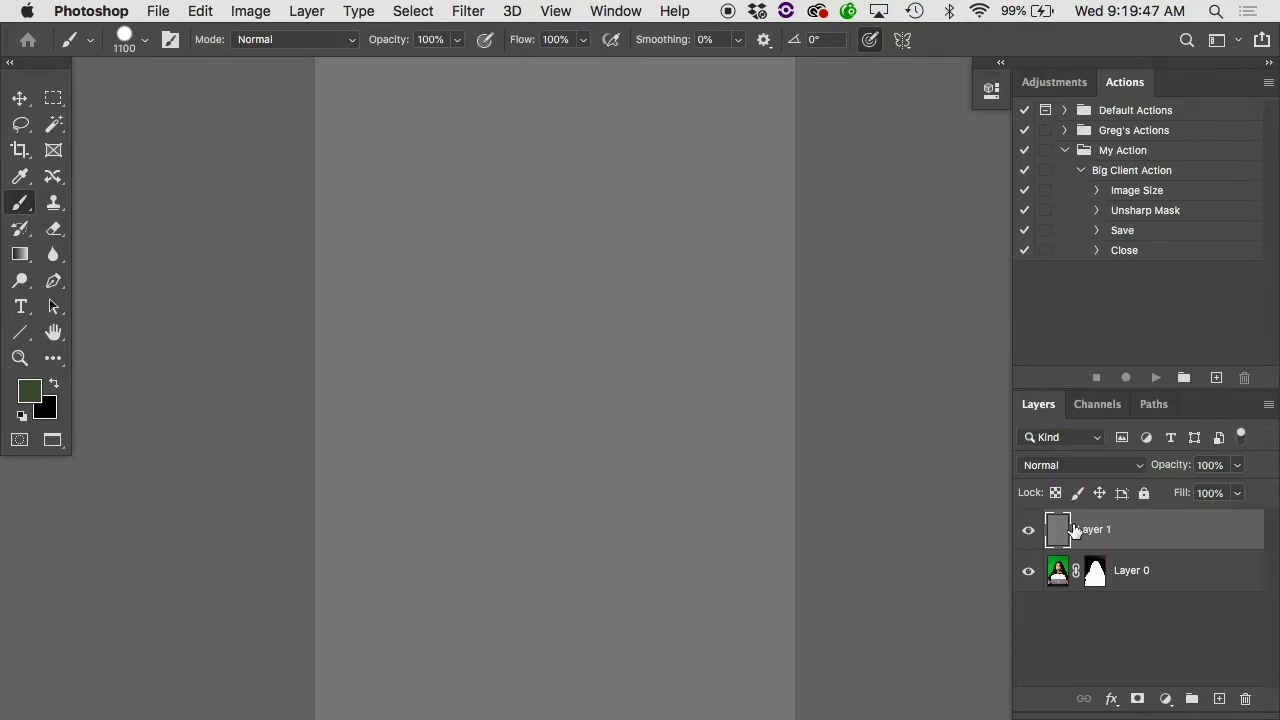
{"action": "left_click_drag", "start_coordinate": [1074, 530], "coordinate": [1074, 587]}
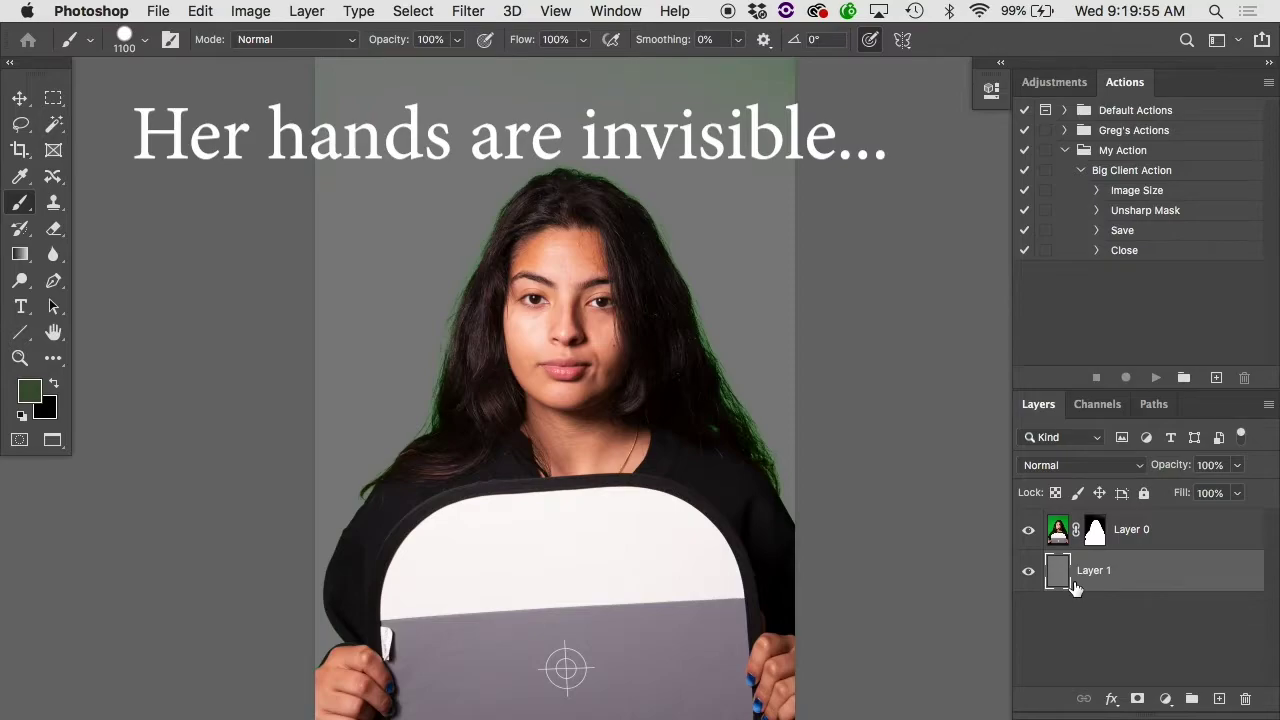
{"action": "scroll", "coordinate": [890, 573], "scroll_direction": "down", "scroll_amount": 2}
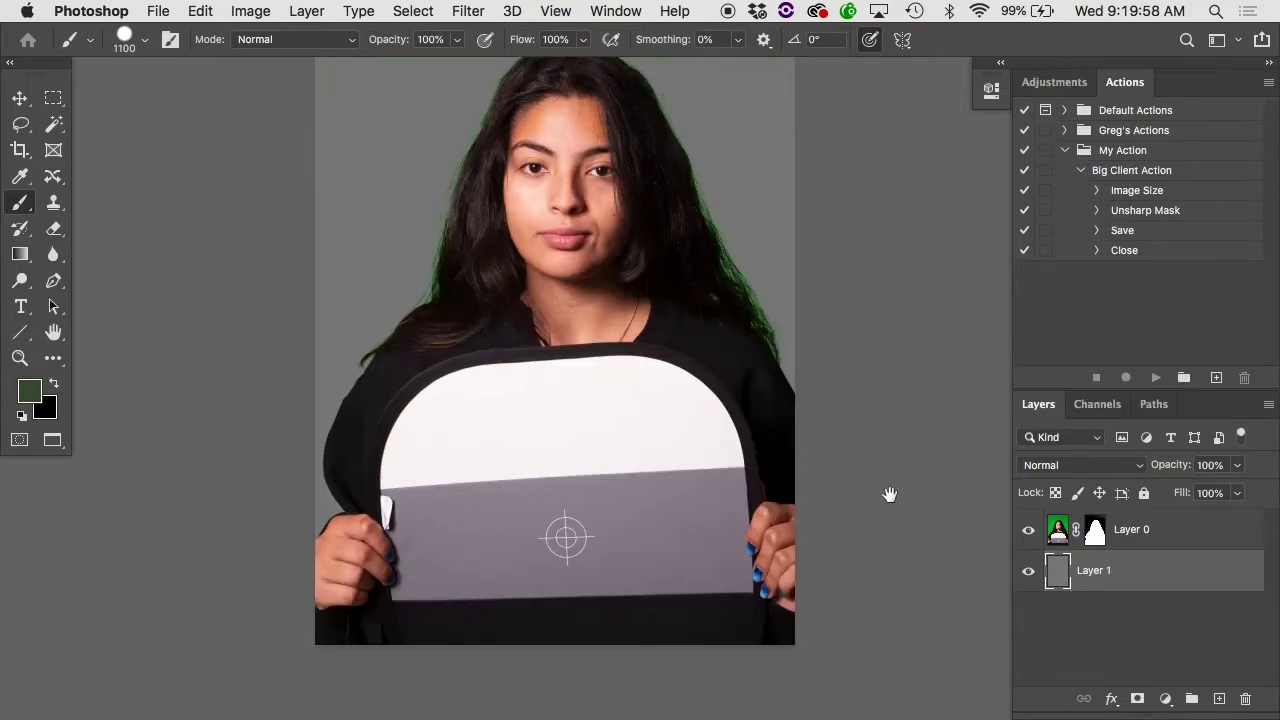
{"action": "left_click", "coordinate": [467, 494]}
{"action": "left_click_drag", "start_coordinate": [470, 496], "coordinate": [543, 457]}
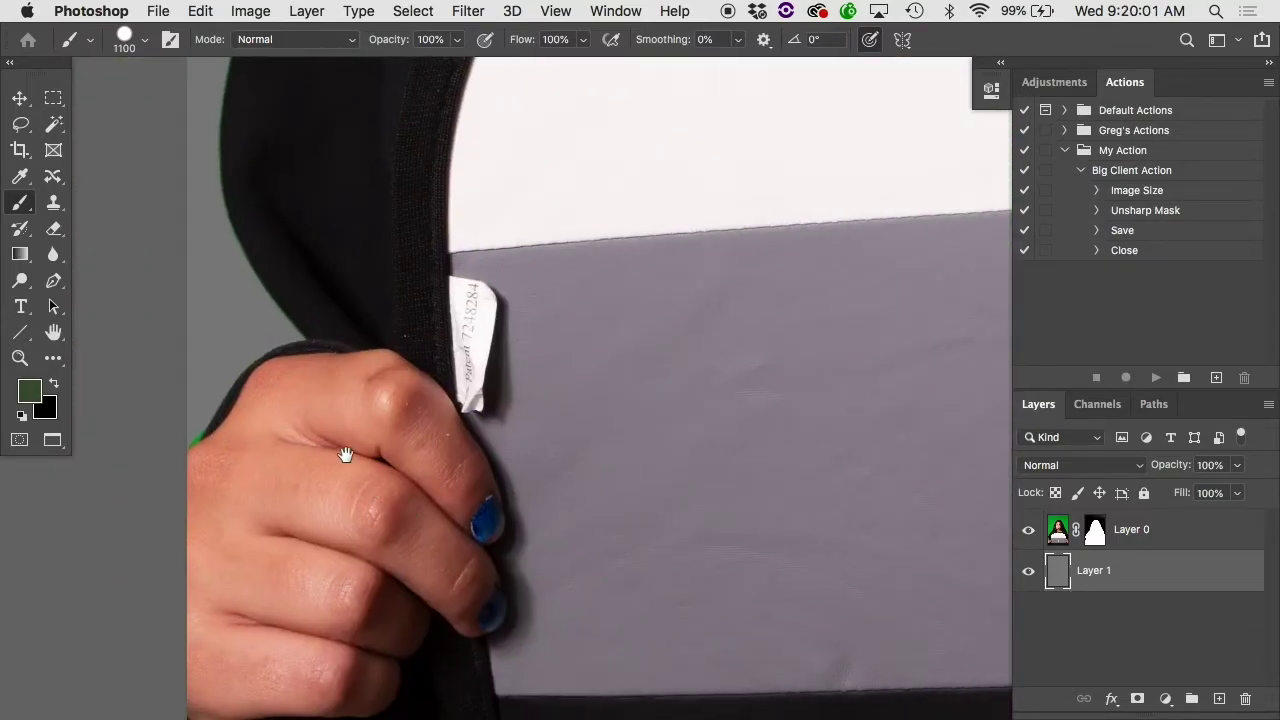
{"action": "left_click_drag", "start_coordinate": [580, 263], "coordinate": [509, 526]}
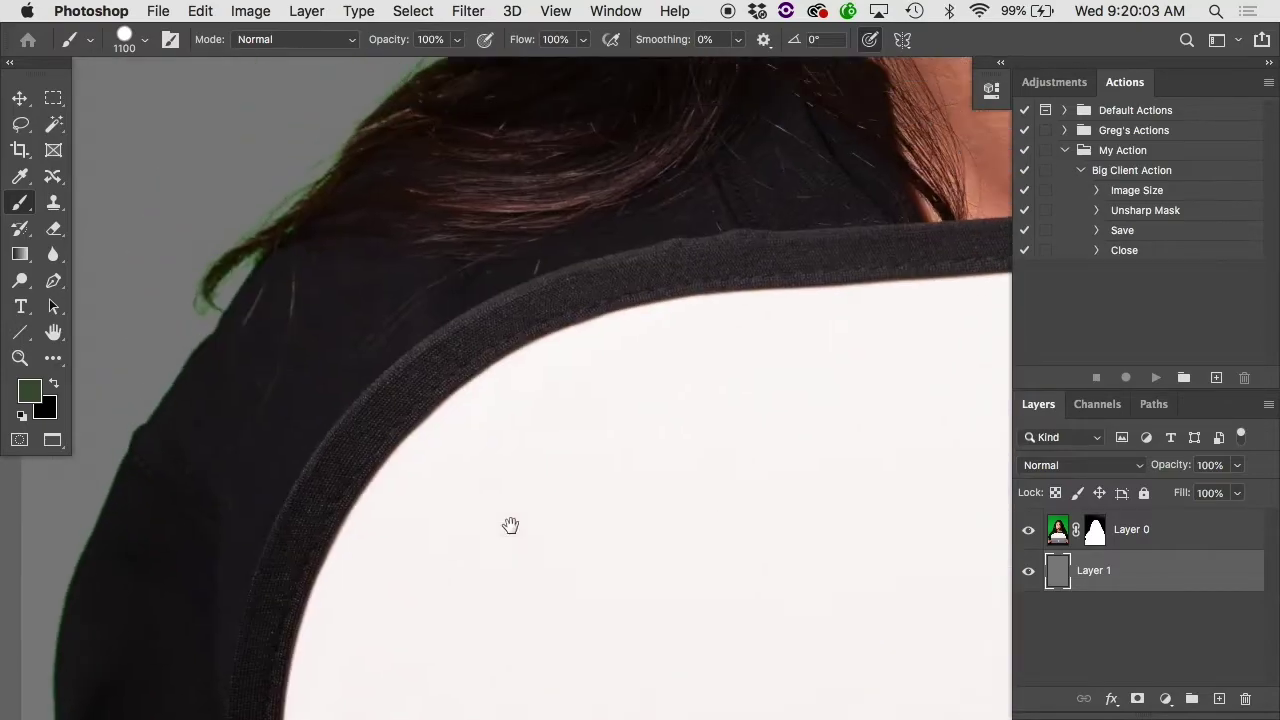
{"action": "left_click_drag", "start_coordinate": [642, 176], "coordinate": [580, 489]}
{"action": "left_click_drag", "start_coordinate": [569, 209], "coordinate": [477, 423]}
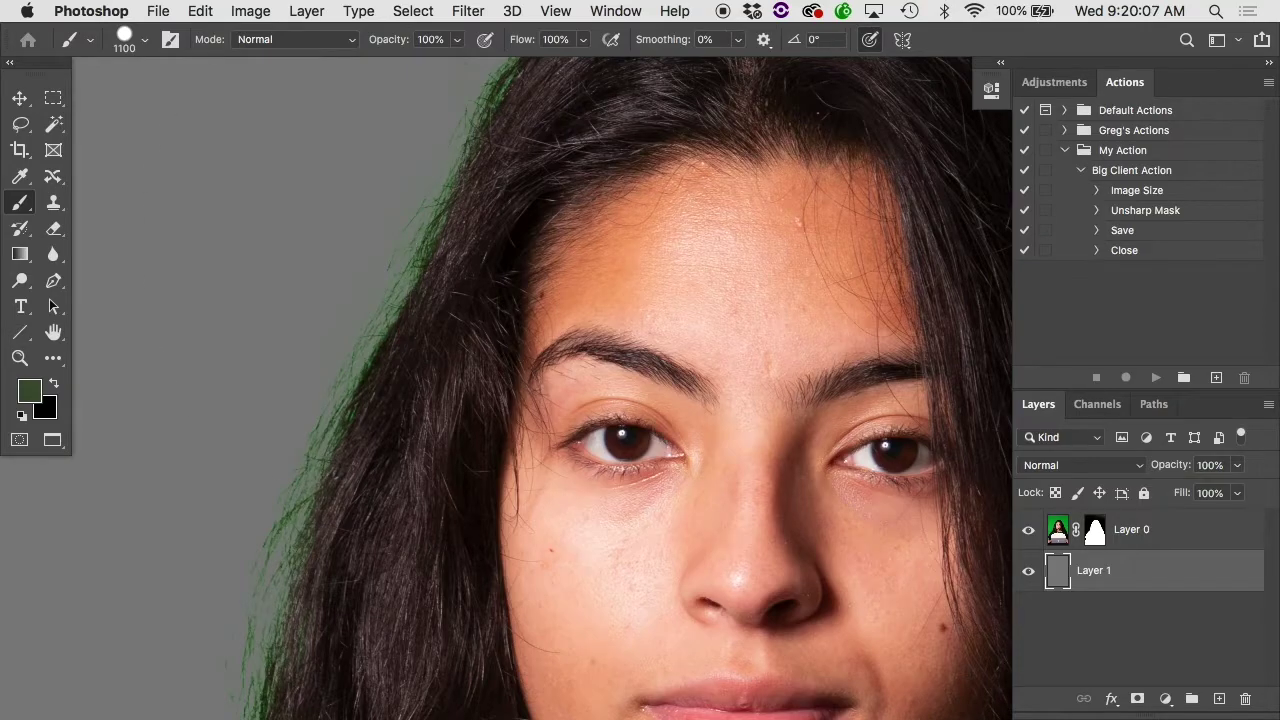
{"action": "left_click", "coordinate": [1090, 532], "text": "shift"}
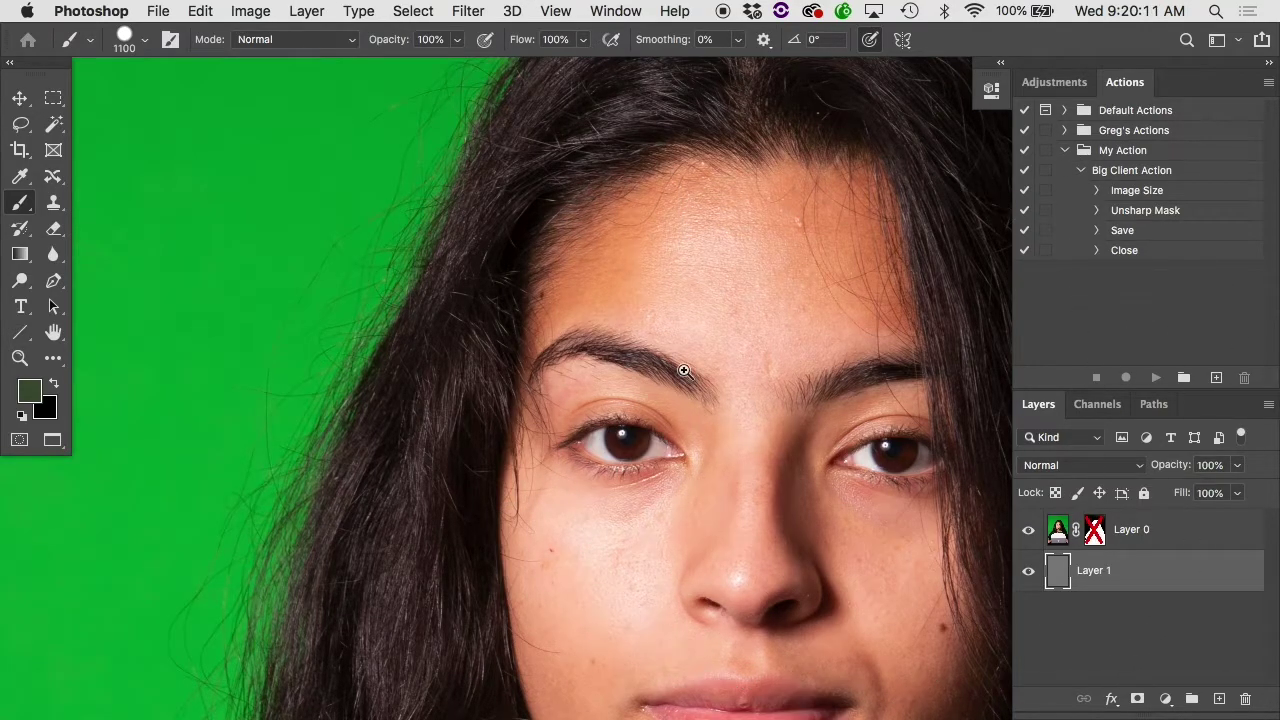
{"action": "scroll", "coordinate": [391, 329], "scroll_direction": "up", "scroll_amount": 5}
{"action": "left_click_drag", "start_coordinate": [391, 329], "coordinate": [916, 520]}
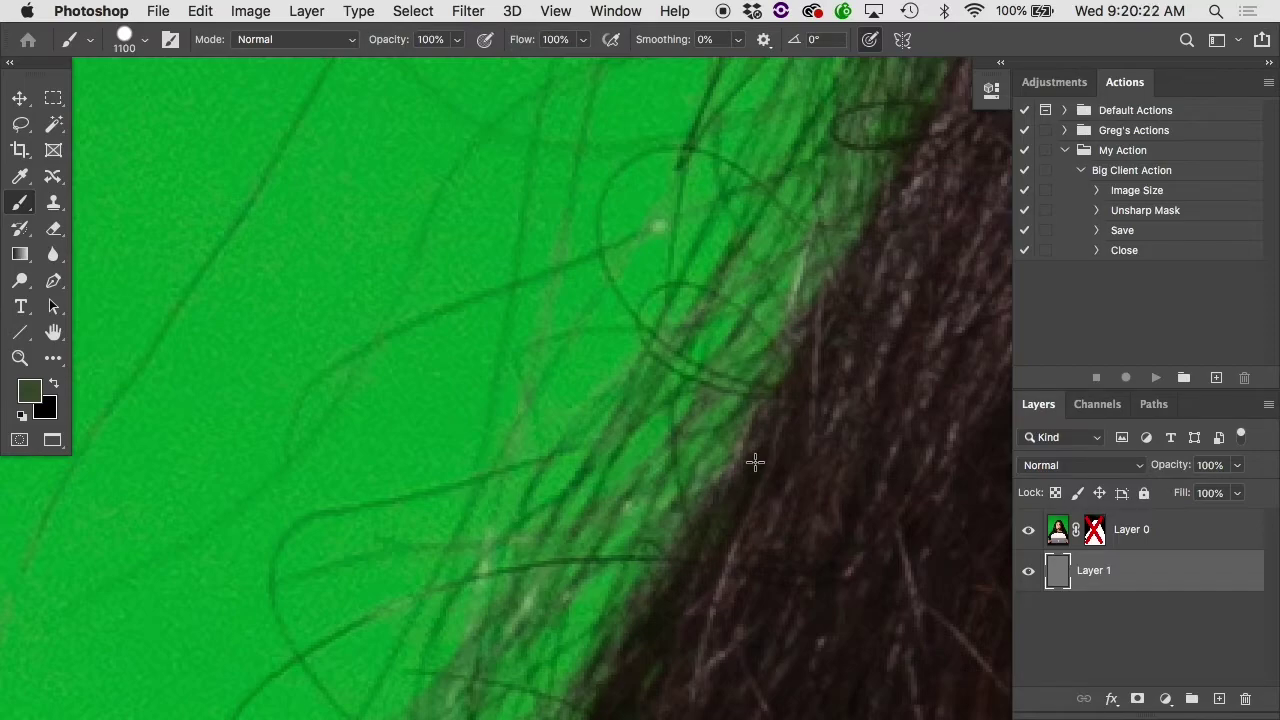
{"action": "left_click", "coordinate": [1096, 538], "text": "alt"}
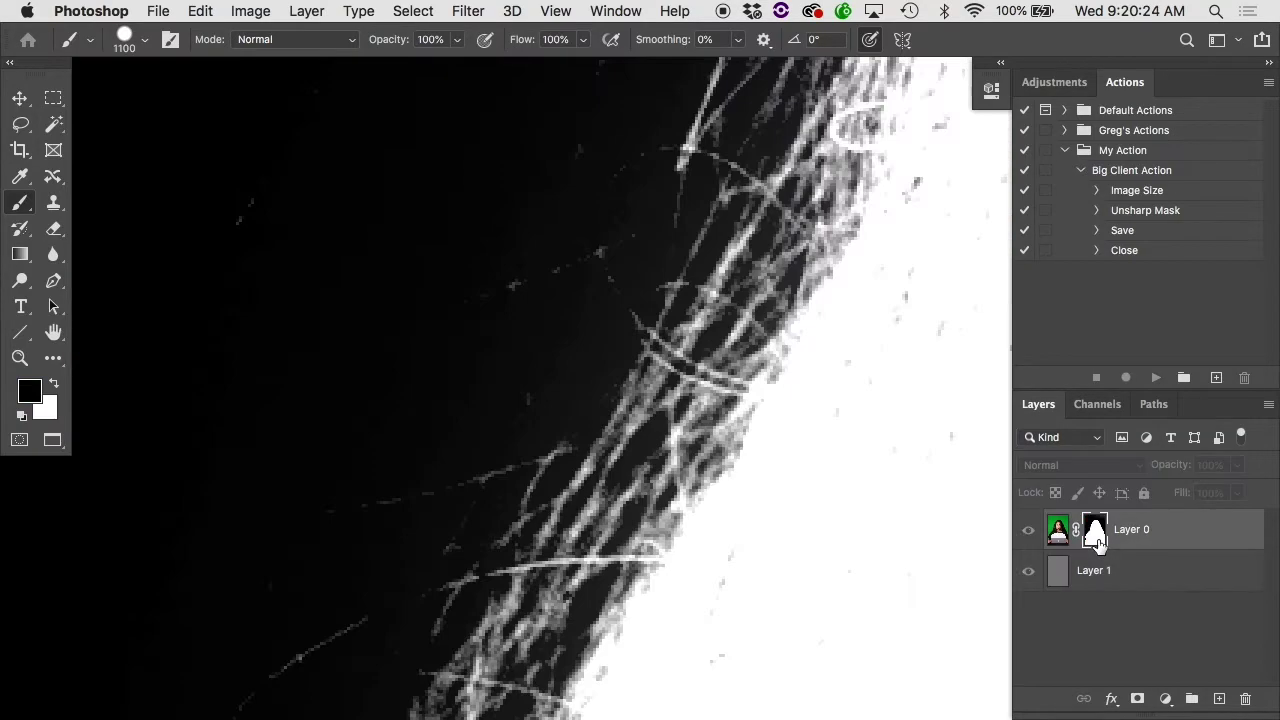
{"action": "left_click", "coordinate": [1096, 538], "text": "alt"}
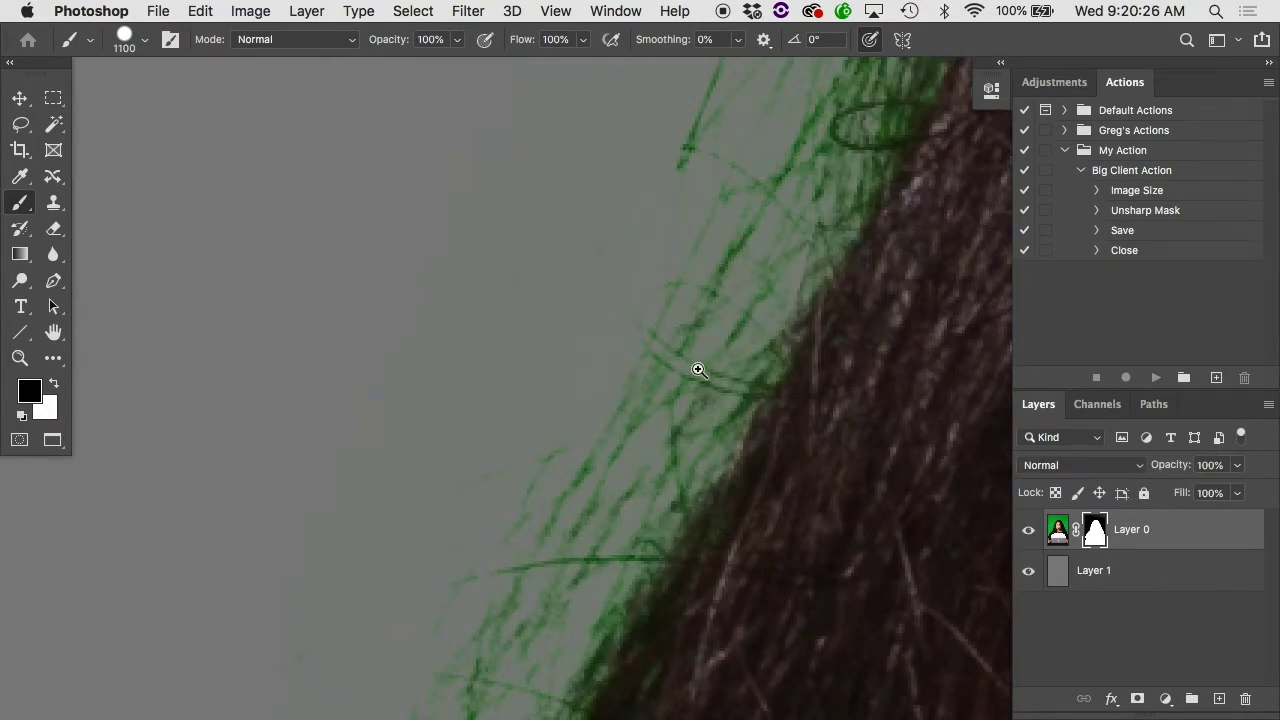
{"action": "left_click", "coordinate": [665, 367], "text": "super"}
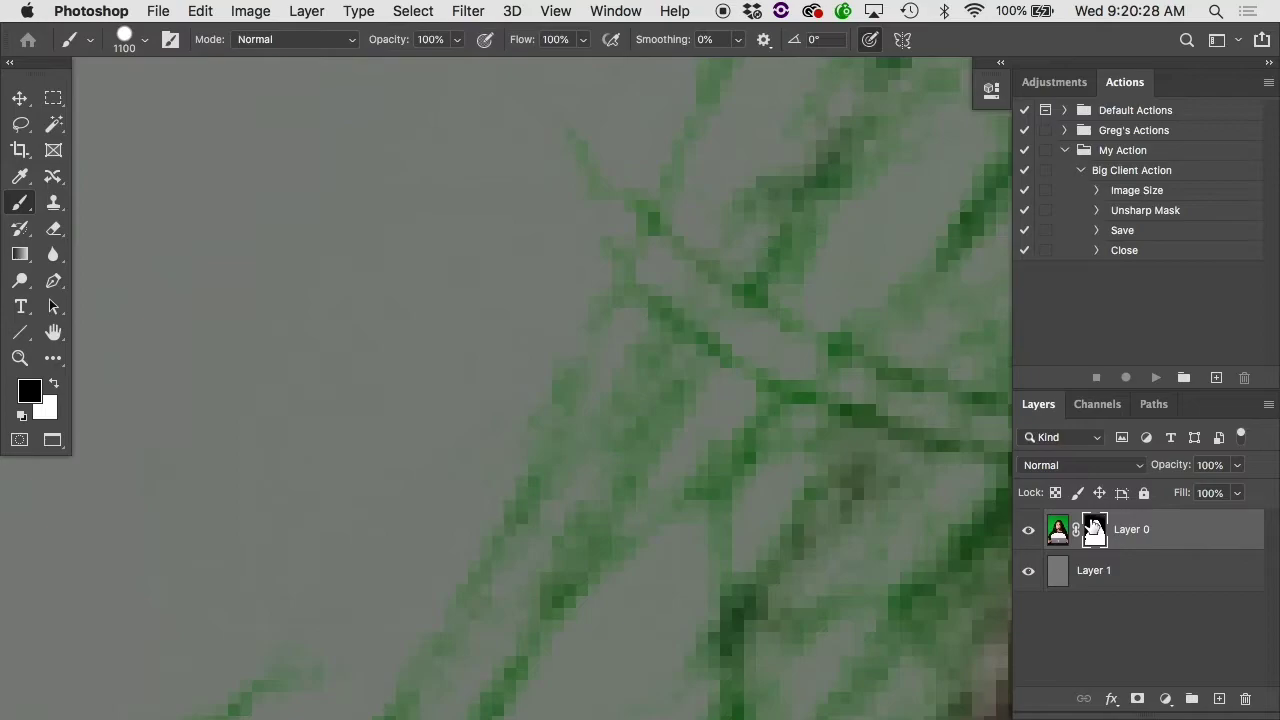
{"action": "left_click", "coordinate": [1094, 529], "text": "shift"}
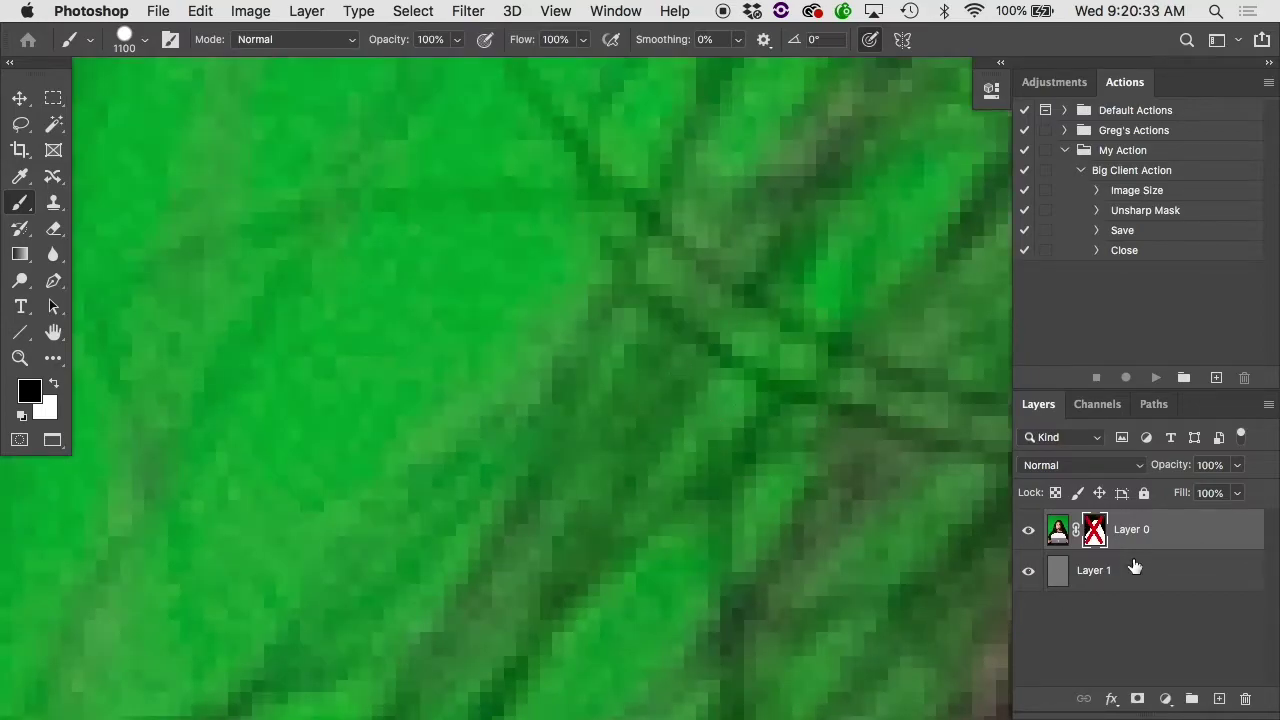
{"action": "left_click", "coordinate": [1094, 529], "text": "alt"}
{"action": "left_click", "coordinate": [686, 352], "text": "alt+super"}
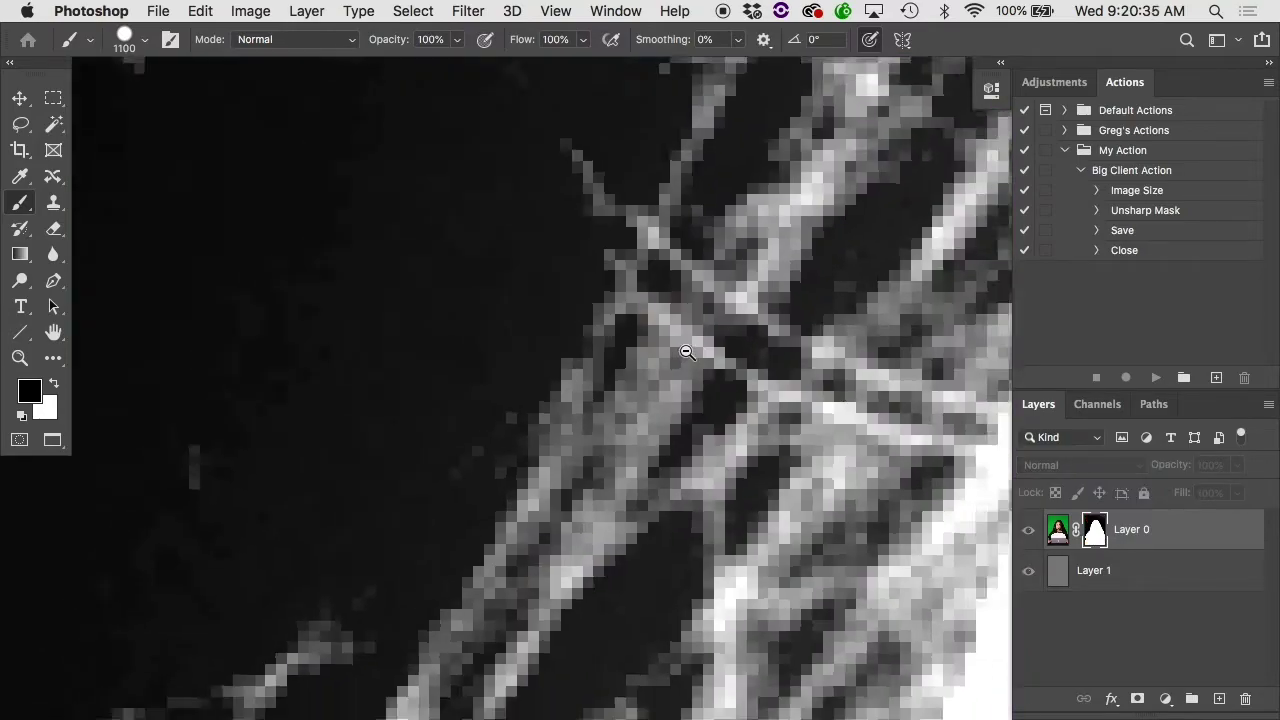
{"action": "left_click", "coordinate": [686, 352], "text": "alt+super"}
{"action": "left_click", "coordinate": [686, 352], "text": "alt+super"}
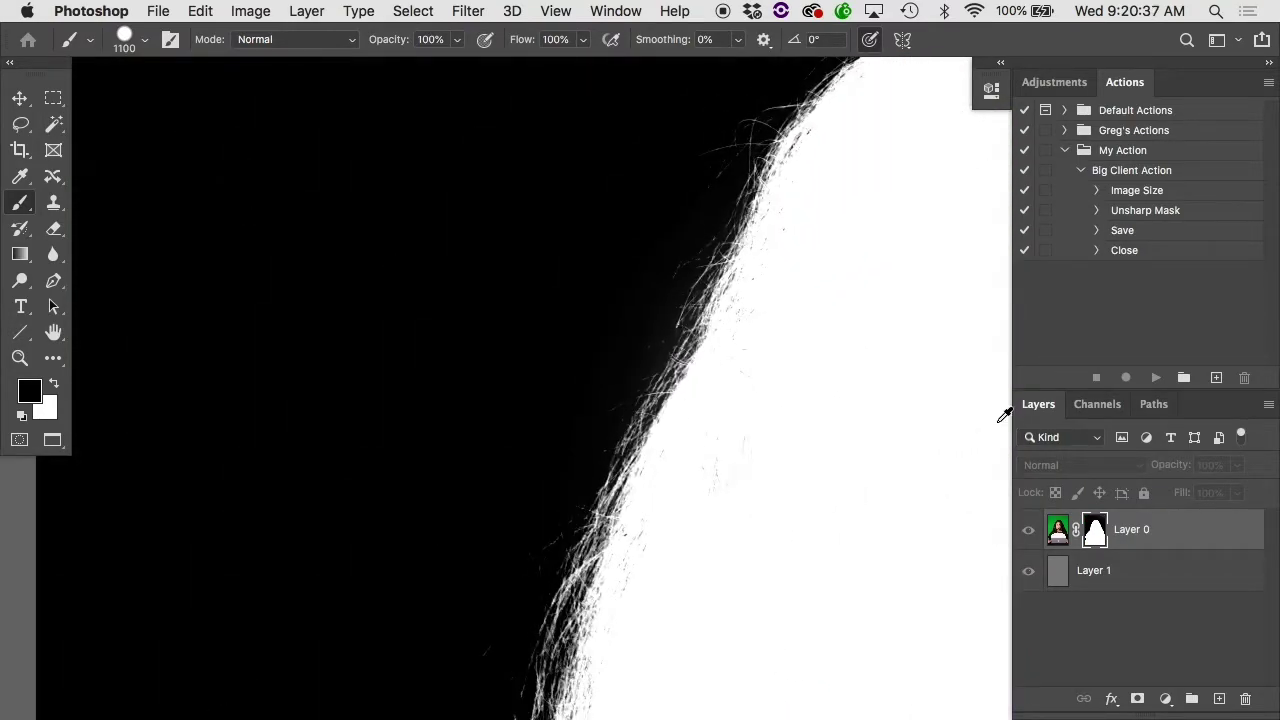
{"action": "left_click", "coordinate": [1094, 529], "text": "alt"}
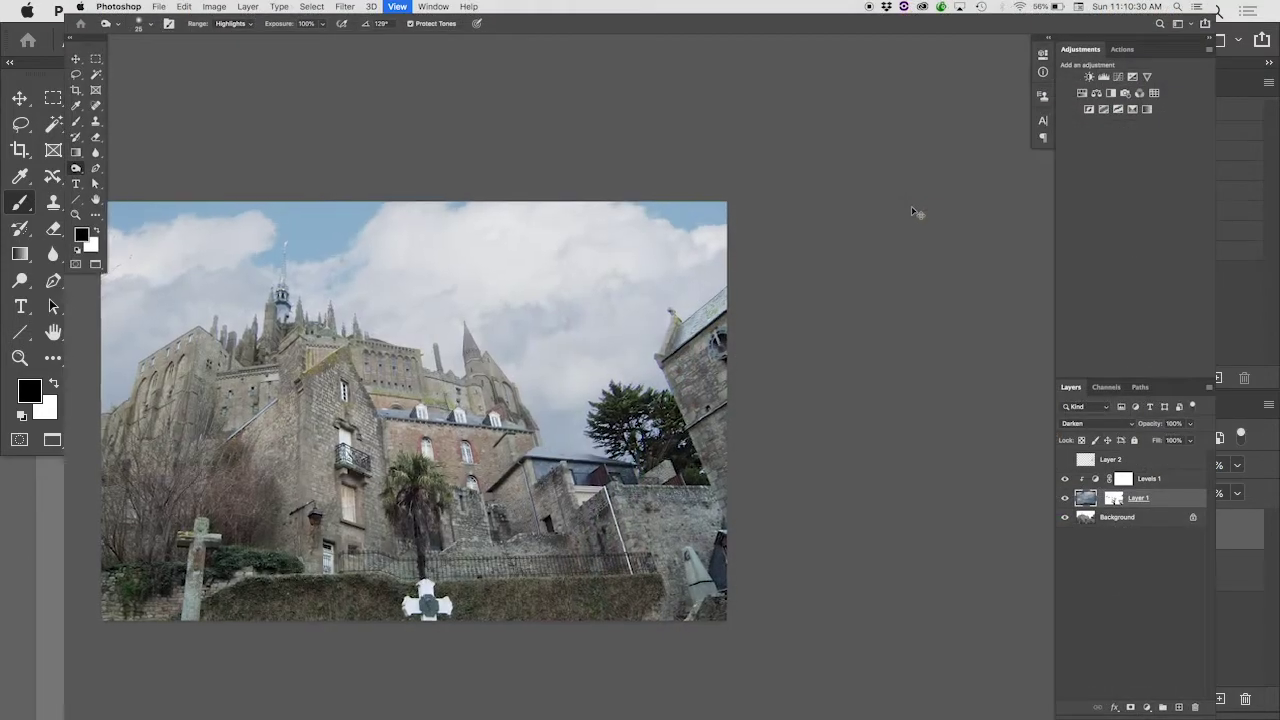
{"action": "key", "text": "super+equal"}
{"action": "key", "text": "super+equal"}
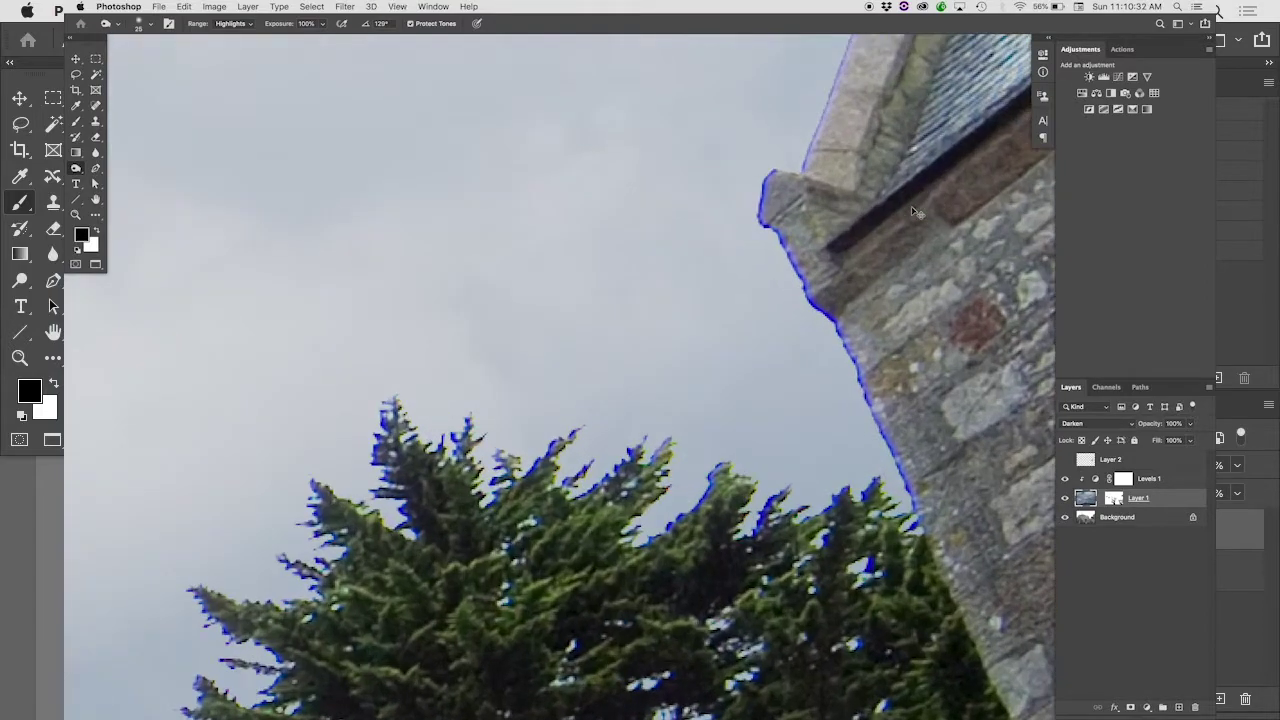
{"action": "key", "text": "super+equal"}
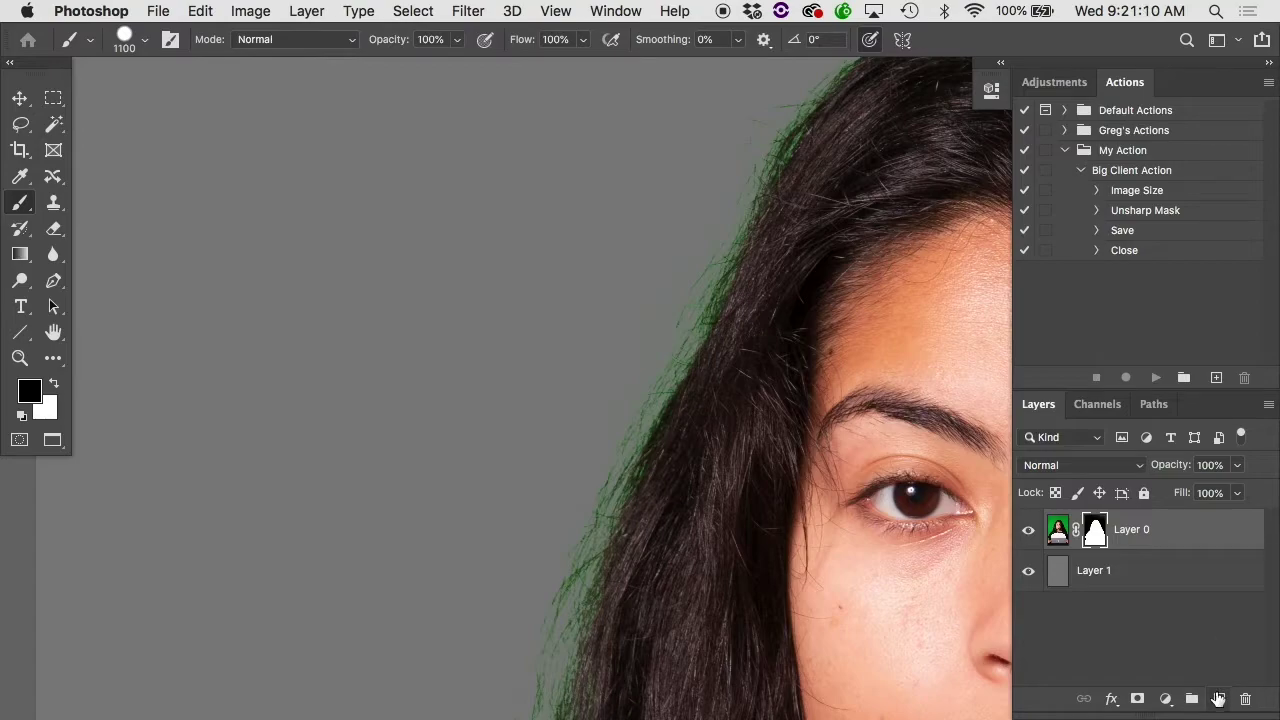
Add a new empty layer above the portrait and set its blend mode to Color
{"action": "left_click", "coordinate": [1219, 698]}
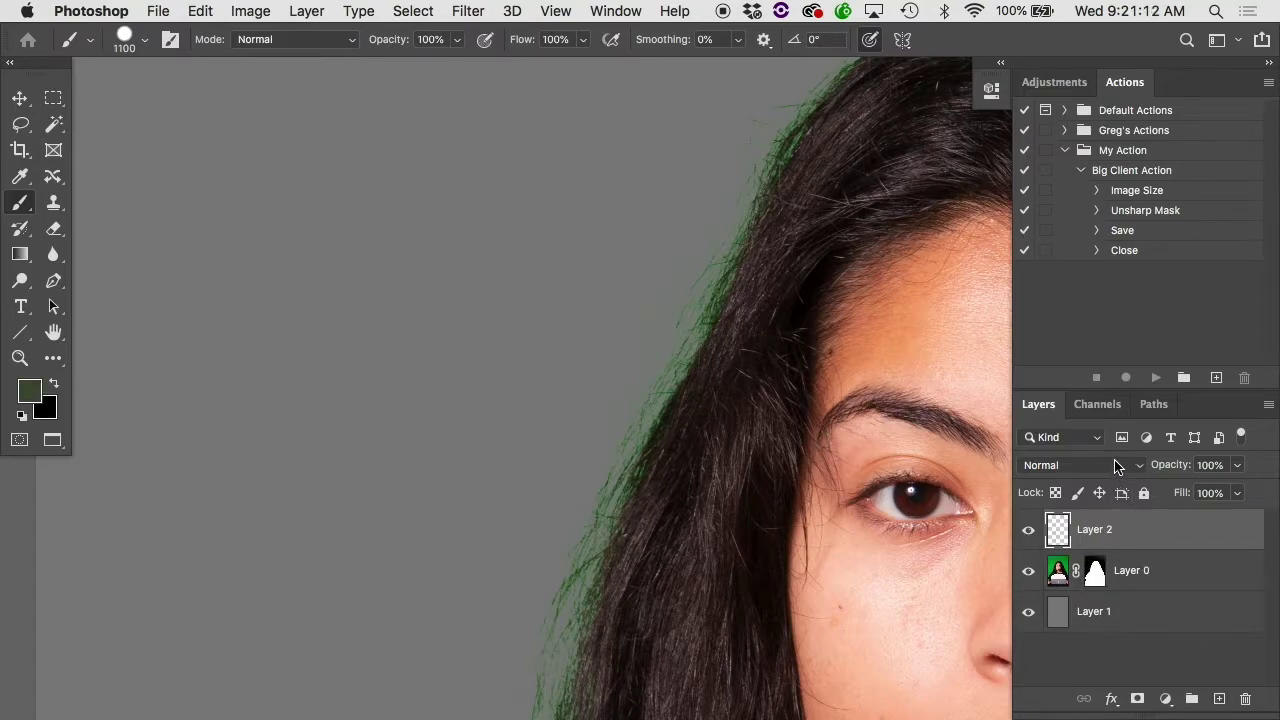
{"action": "left_click", "coordinate": [1114, 466]}
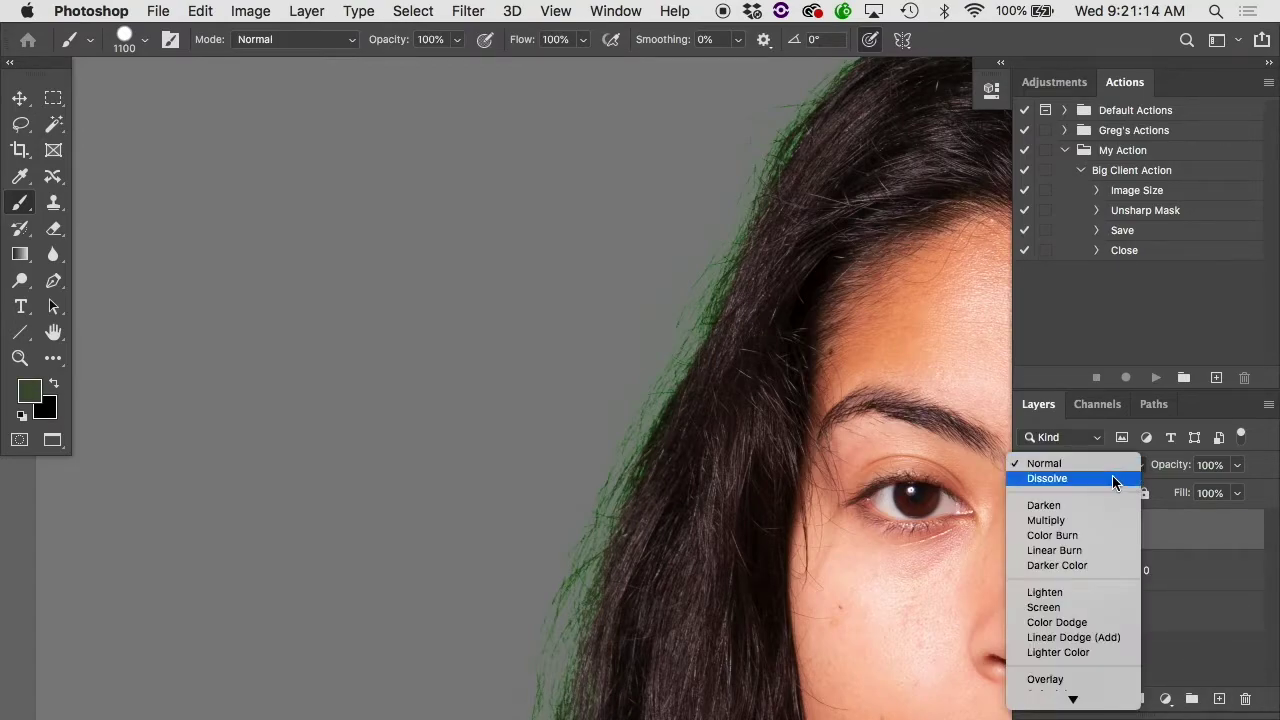
{"action": "mouse_move", "coordinate": [1073, 698]}
{"action": "left_click", "coordinate": [1075, 684]}
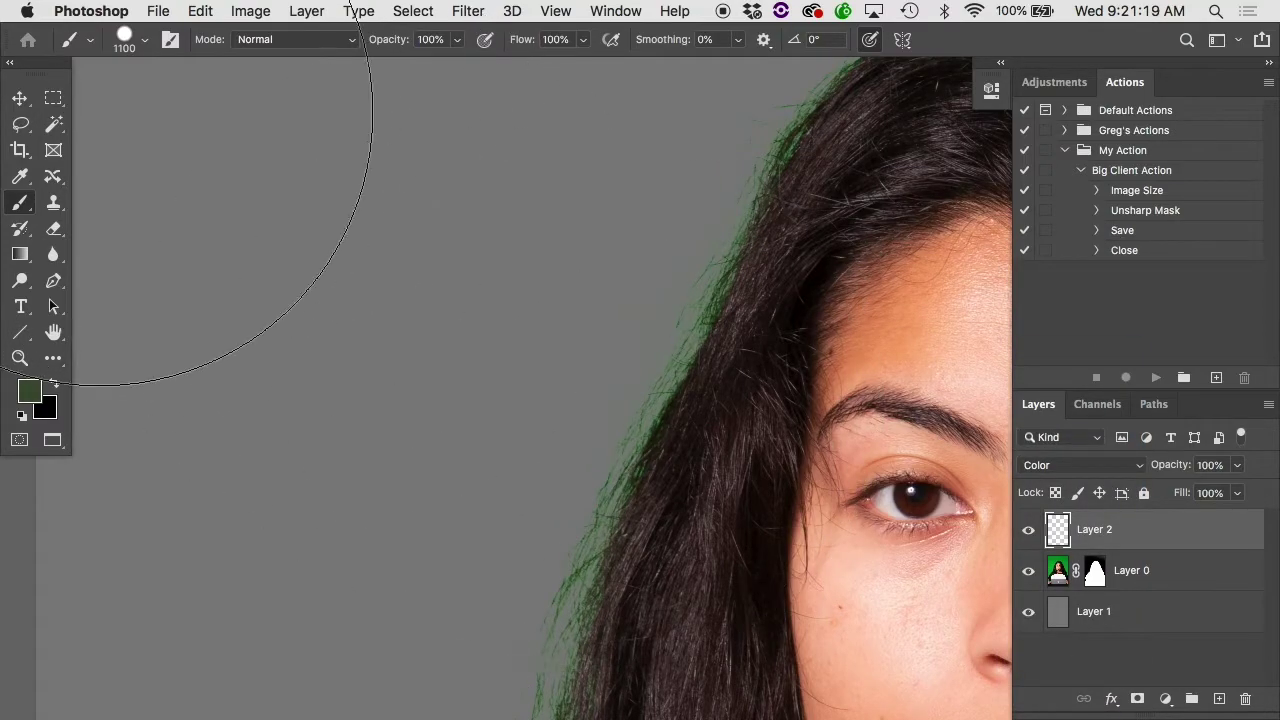
Set the soft brush size to 175 px and sample dark brown from the hair
{"action": "key", "text": "bracketleft"}
{"action": "key", "text": "bracketleft"}
{"action": "key", "text": "bracketleft"}
{"action": "key", "text": "bracketleft"}
{"action": "key", "text": "bracketleft"}
{"action": "key", "text": "bracketleft"}
{"action": "key", "text": "bracketleft"}
{"action": "key", "text": "bracketleft"}
{"action": "key", "text": "bracketleft"}
{"action": "right_click", "coordinate": [547, 186]}
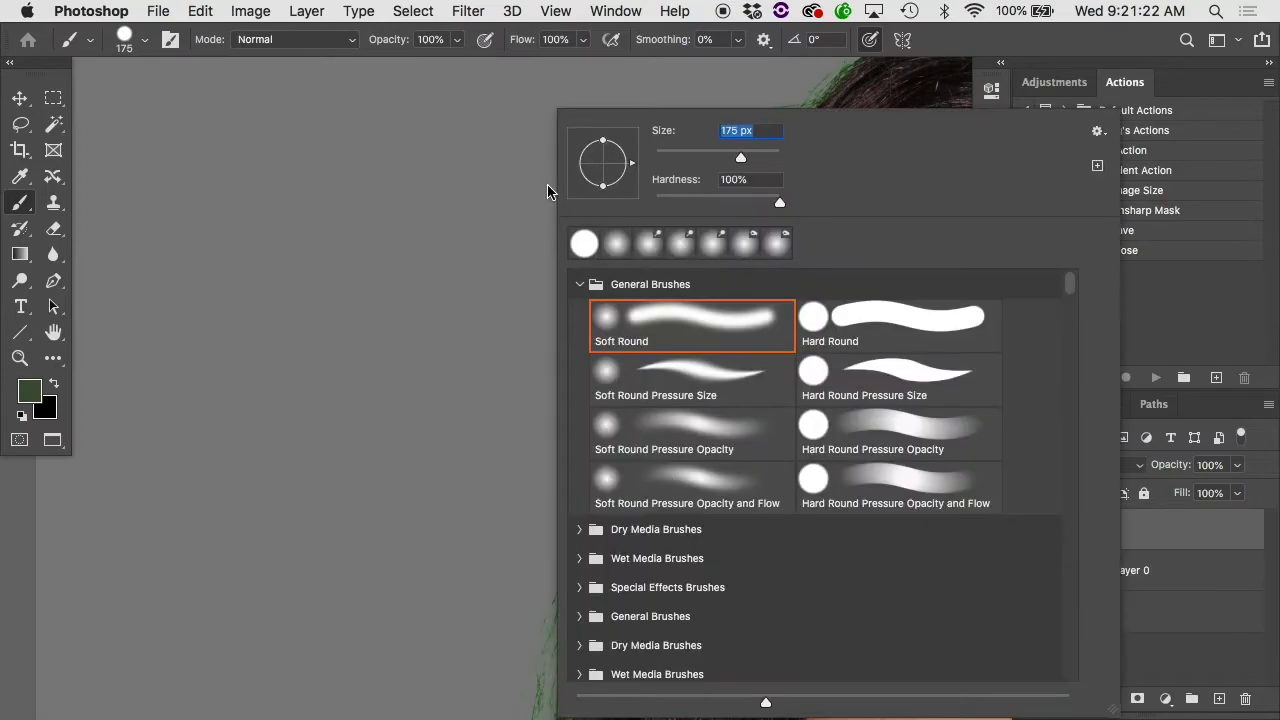
{"action": "type", "text": "175"}
{"action": "key", "text": "Tab"}
{"action": "key", "text": "Return"}
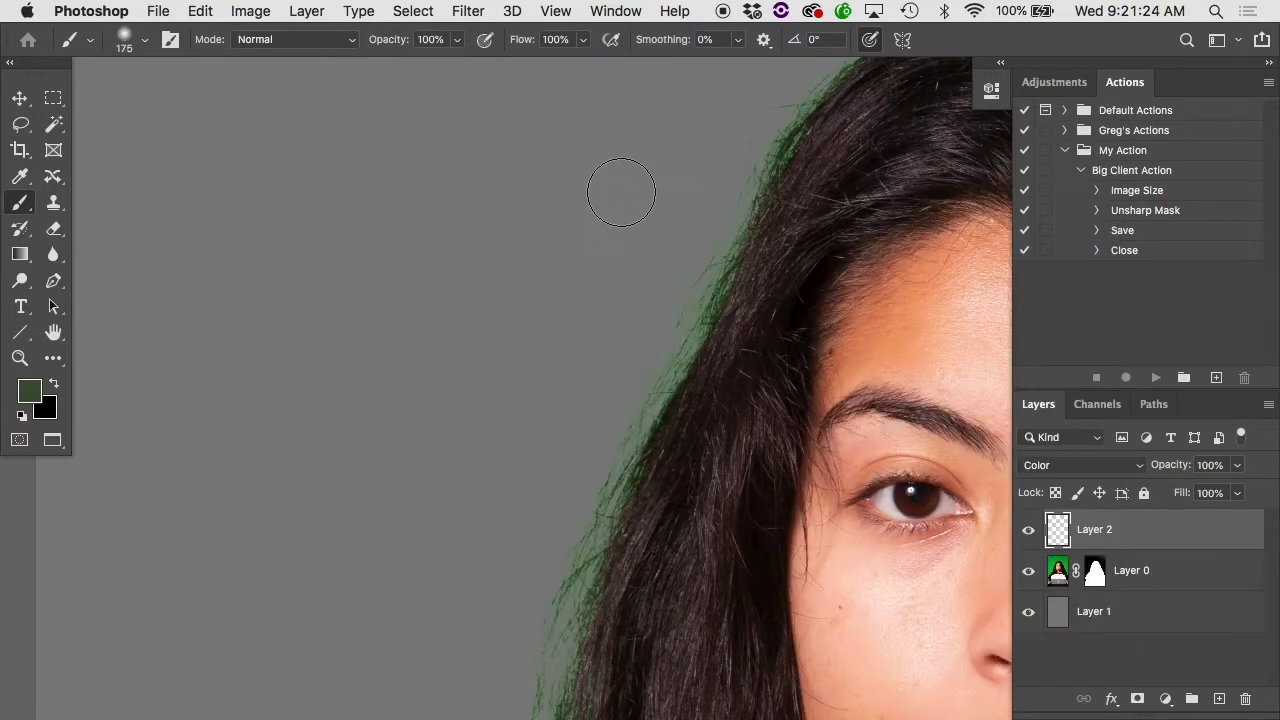
{"action": "scroll", "coordinate": [628, 191], "scroll_direction": "up", "scroll_amount": 2}
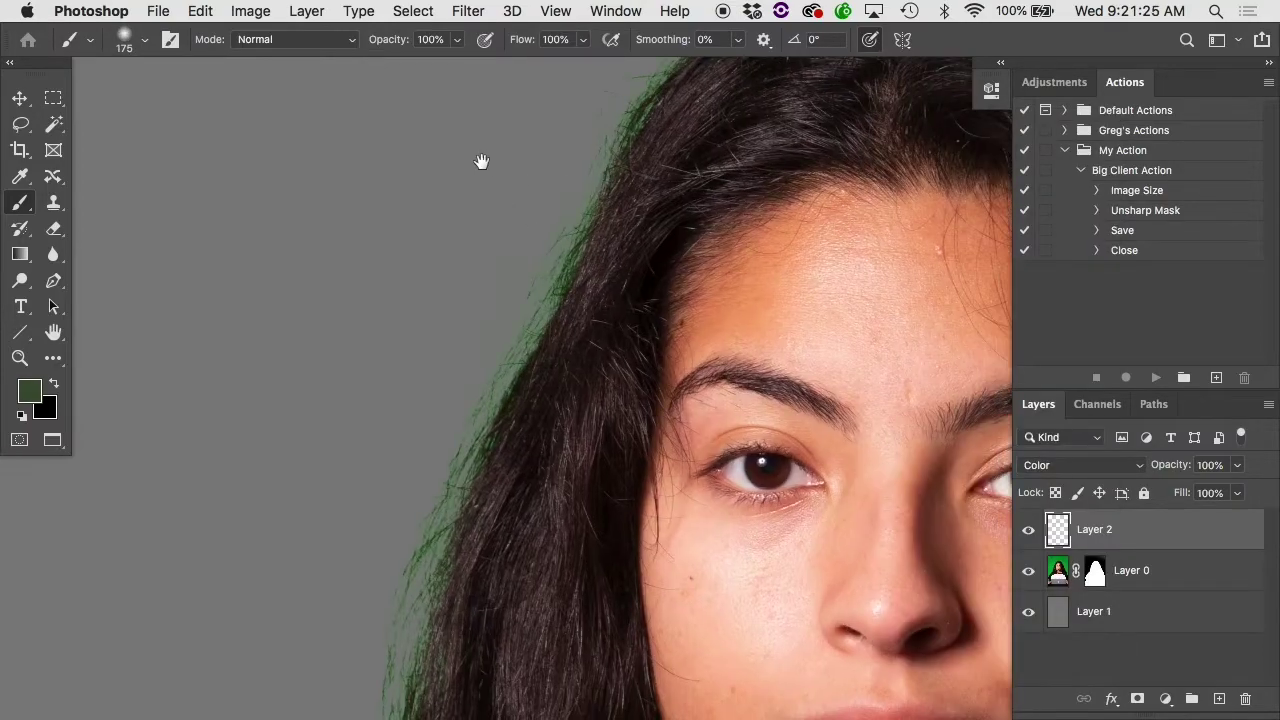
{"action": "left_click", "coordinate": [658, 155], "text": "alt"}
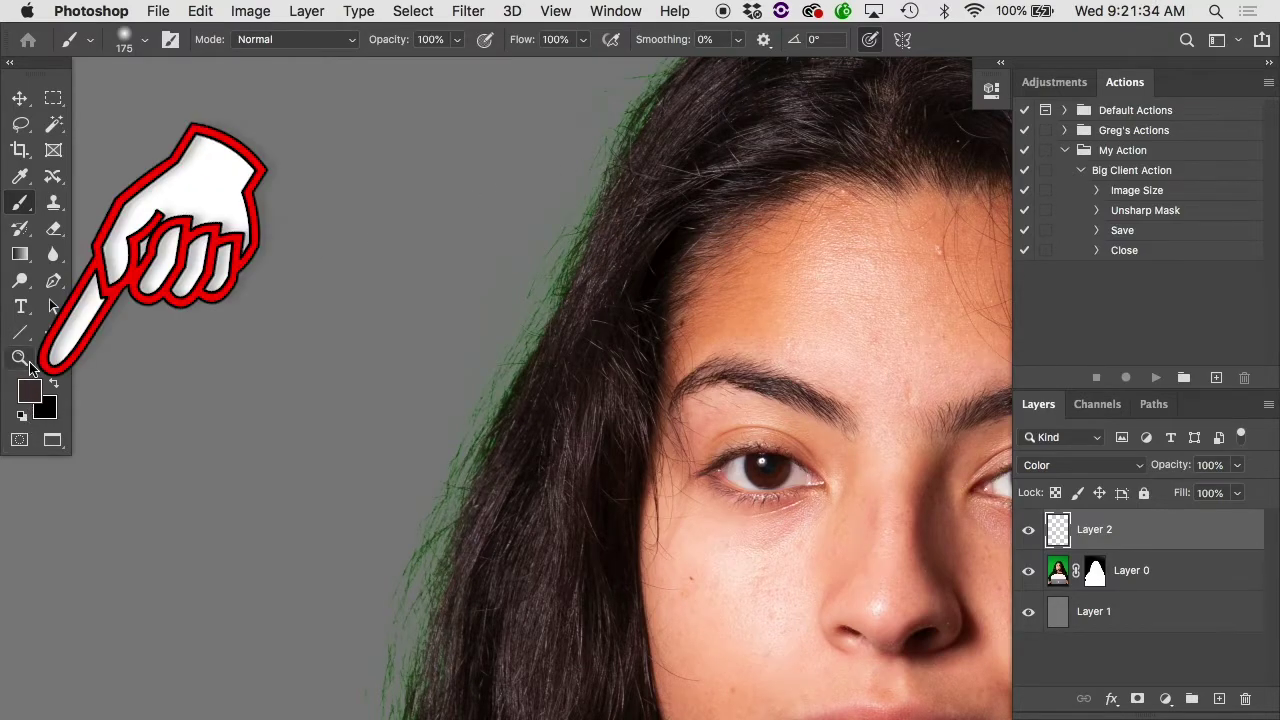
Brush two strokes of sampled brown down the hair's left edge over the green fringe
{"action": "scroll", "coordinate": [500, 229], "scroll_direction": "up", "scroll_amount": 5}
{"action": "mouse_move", "coordinate": [561, 189]}
{"action": "left_mouse_down"}
{"action": "mouse_move", "coordinate": [571, 171]}
{"action": "mouse_move", "coordinate": [320, 534]}
{"action": "left_mouse_up"}
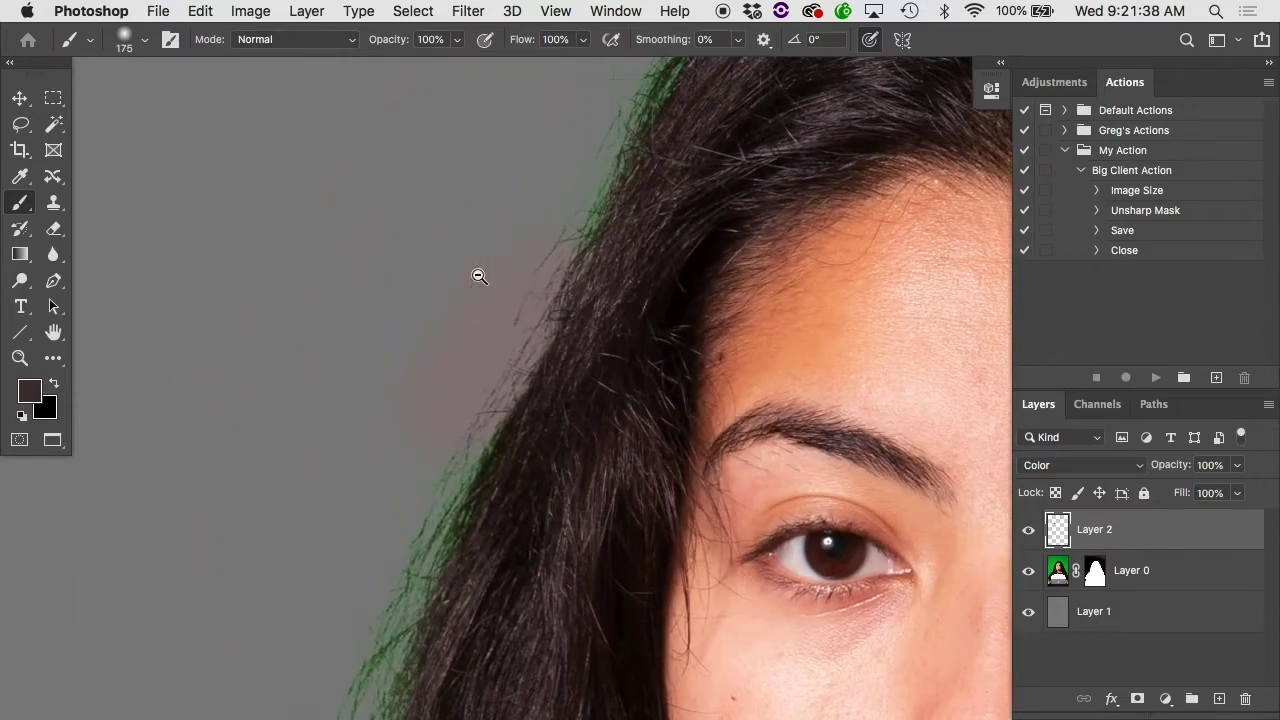
{"action": "scroll", "coordinate": [477, 274], "scroll_direction": "down", "scroll_amount": 3}
{"action": "mouse_move", "coordinate": [401, 503]}
{"action": "left_mouse_down"}
{"action": "mouse_move", "coordinate": [442, 473]}
{"action": "mouse_move", "coordinate": [366, 639]}
{"action": "mouse_move", "coordinate": [561, 212]}
{"action": "mouse_move", "coordinate": [629, 126]}
{"action": "left_mouse_up"}
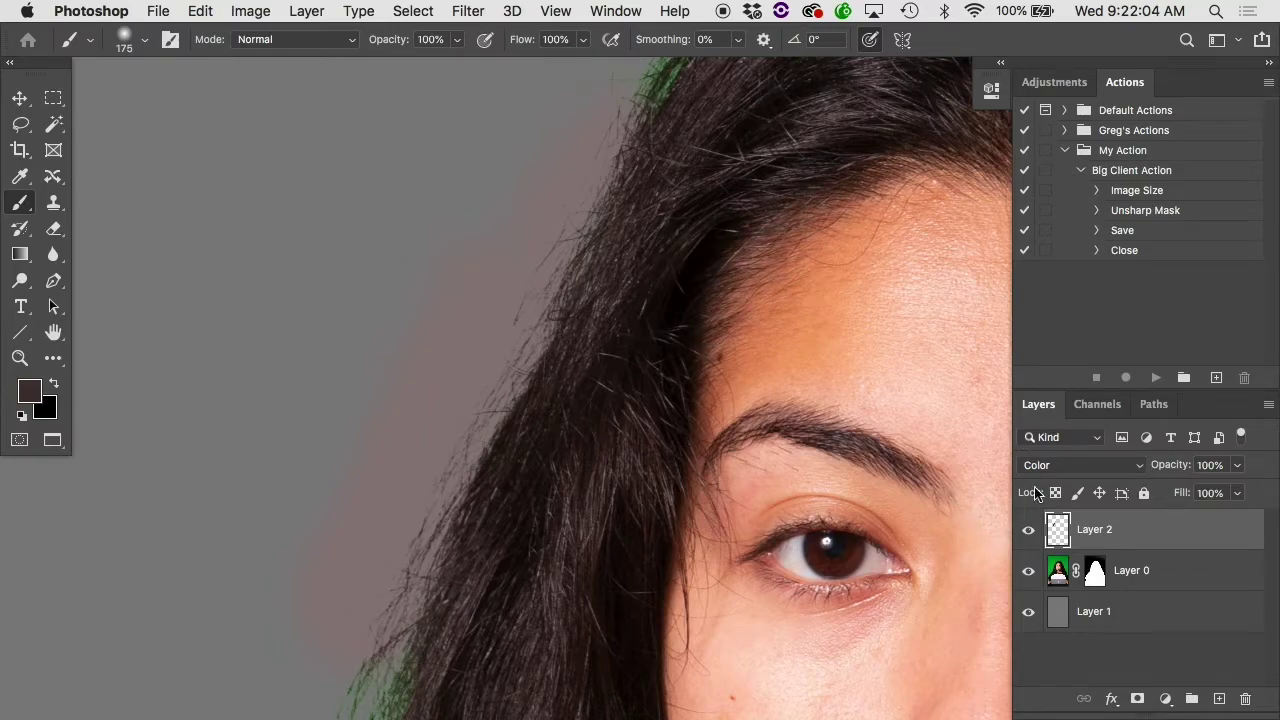
Make Layer 2 a clipping mask on Layer 0, toggling the clip off and back on
{"action": "right_click", "coordinate": [1106, 530]}
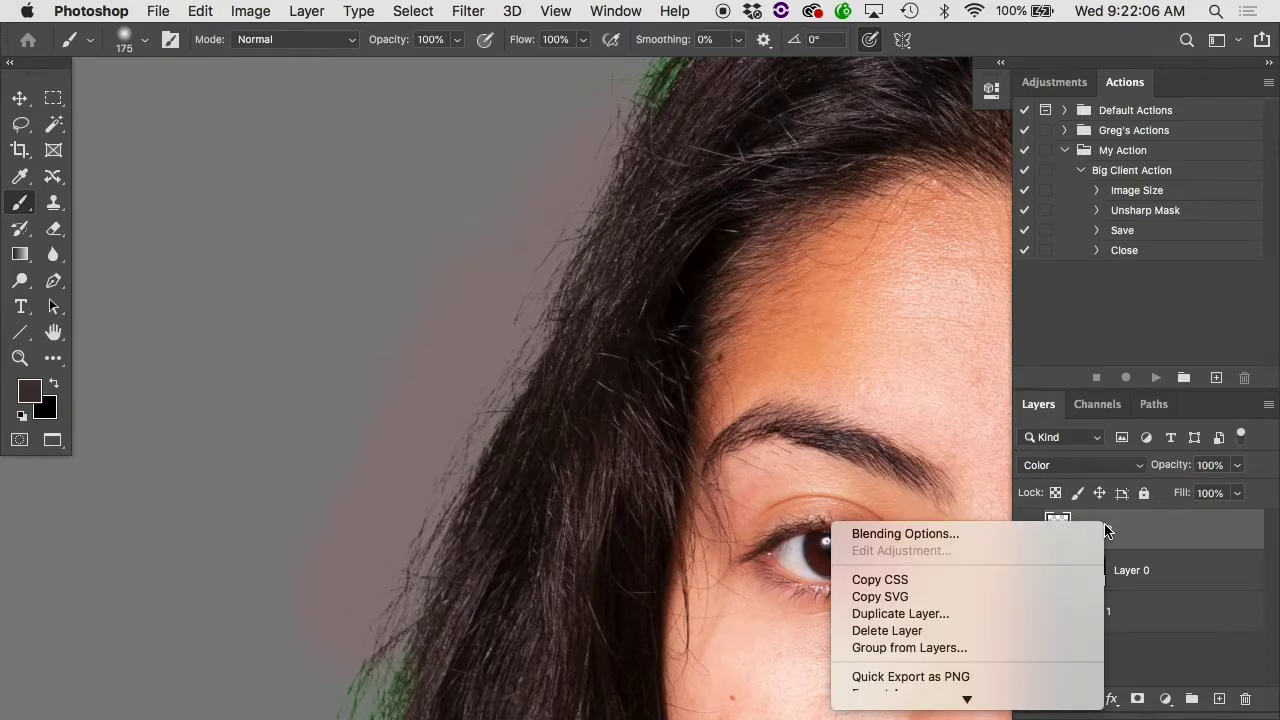
{"action": "scroll", "coordinate": [960, 620], "scroll_direction": "down", "scroll_amount": 10}
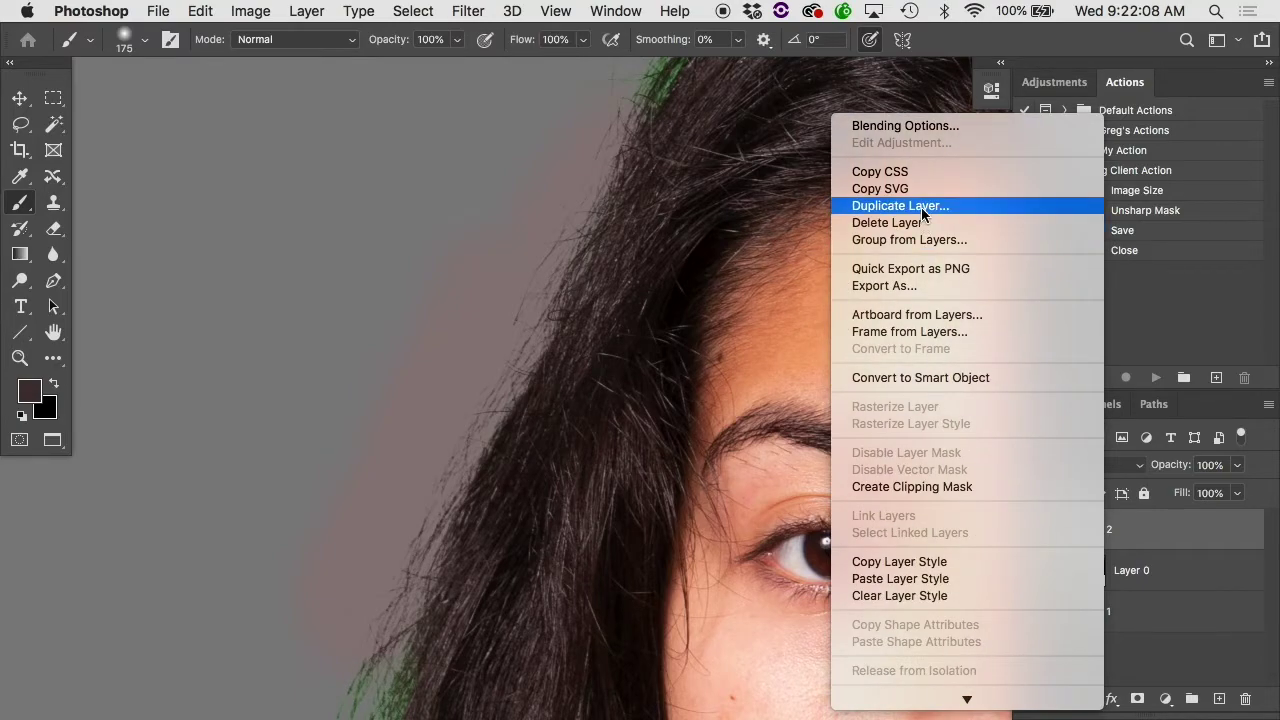
{"action": "left_click", "coordinate": [947, 486]}
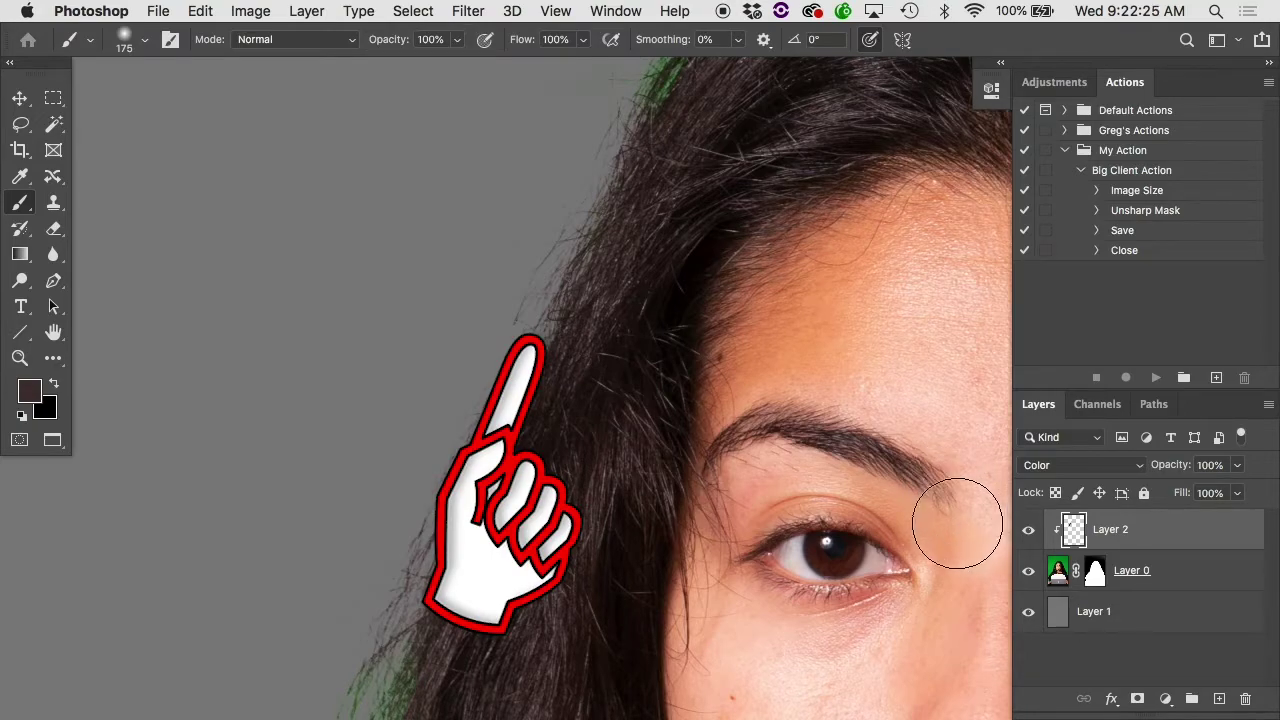
{"action": "left_click_drag", "start_coordinate": [1095, 571], "coordinate": [1107, 541]}
{"action": "left_click", "coordinate": [1107, 541], "text": "alt"}
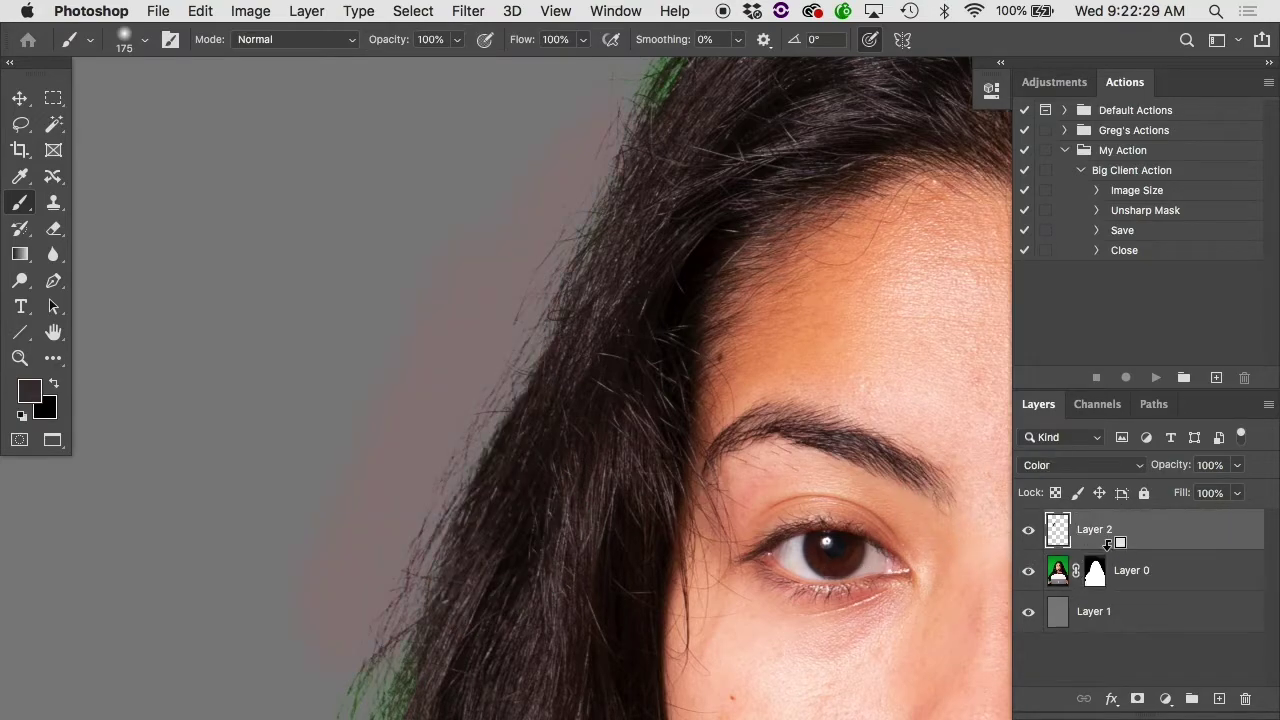
{"action": "left_click", "coordinate": [1107, 541], "text": "alt"}
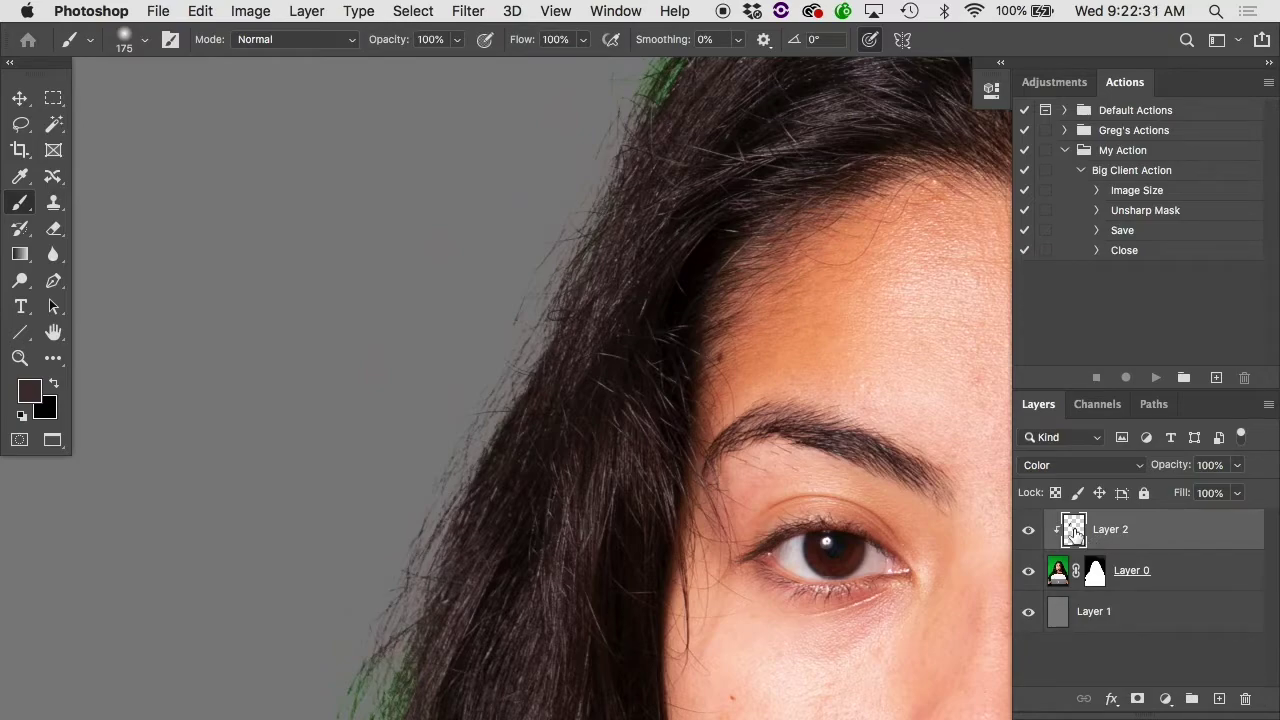
{"action": "left_click", "coordinate": [1082, 466]}
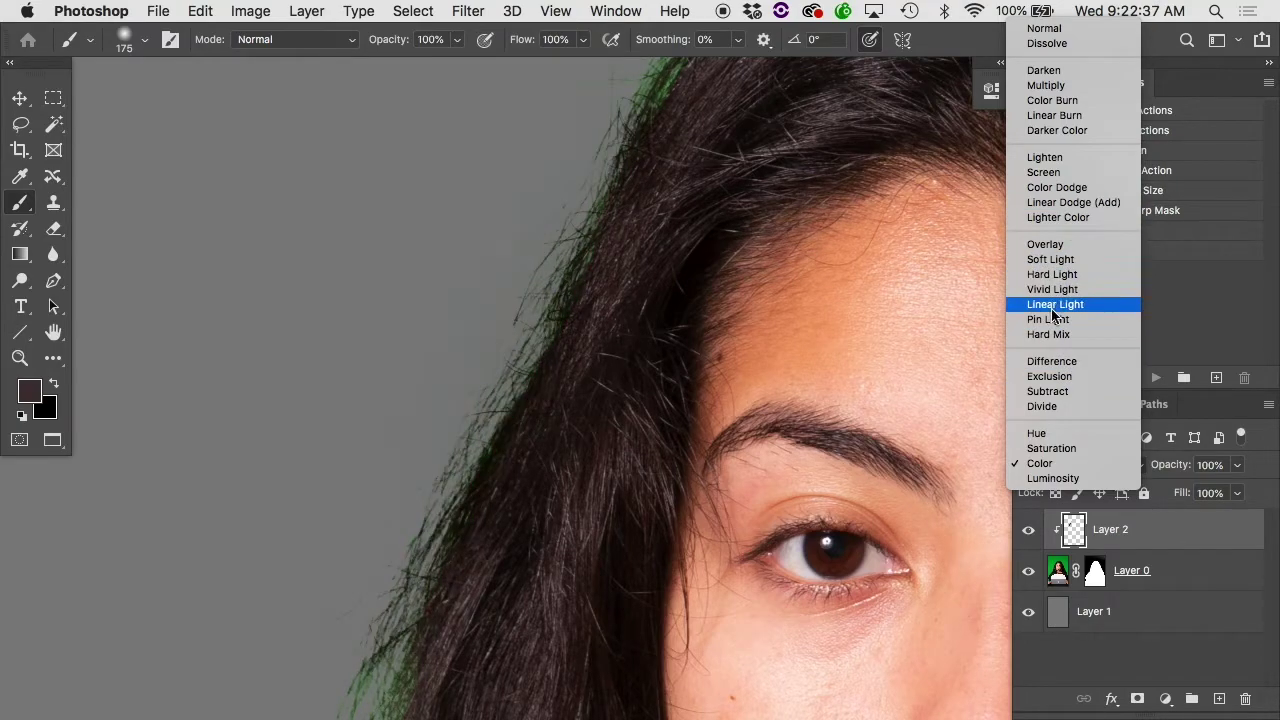
Switch Layer 2 to Normal, unclip it, and paint resampled dark brown over the lower green hair
{"action": "left_click", "coordinate": [1066, 30]}
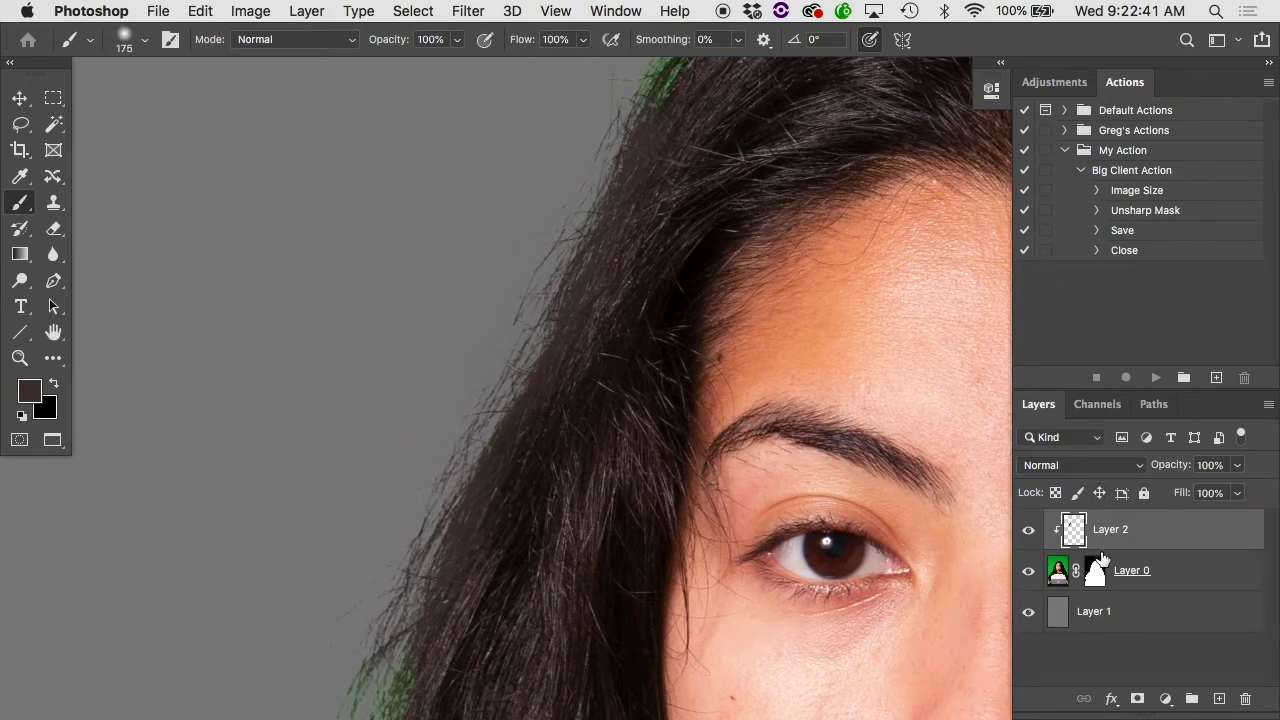
{"action": "left_click", "coordinate": [1083, 540], "text": "alt"}
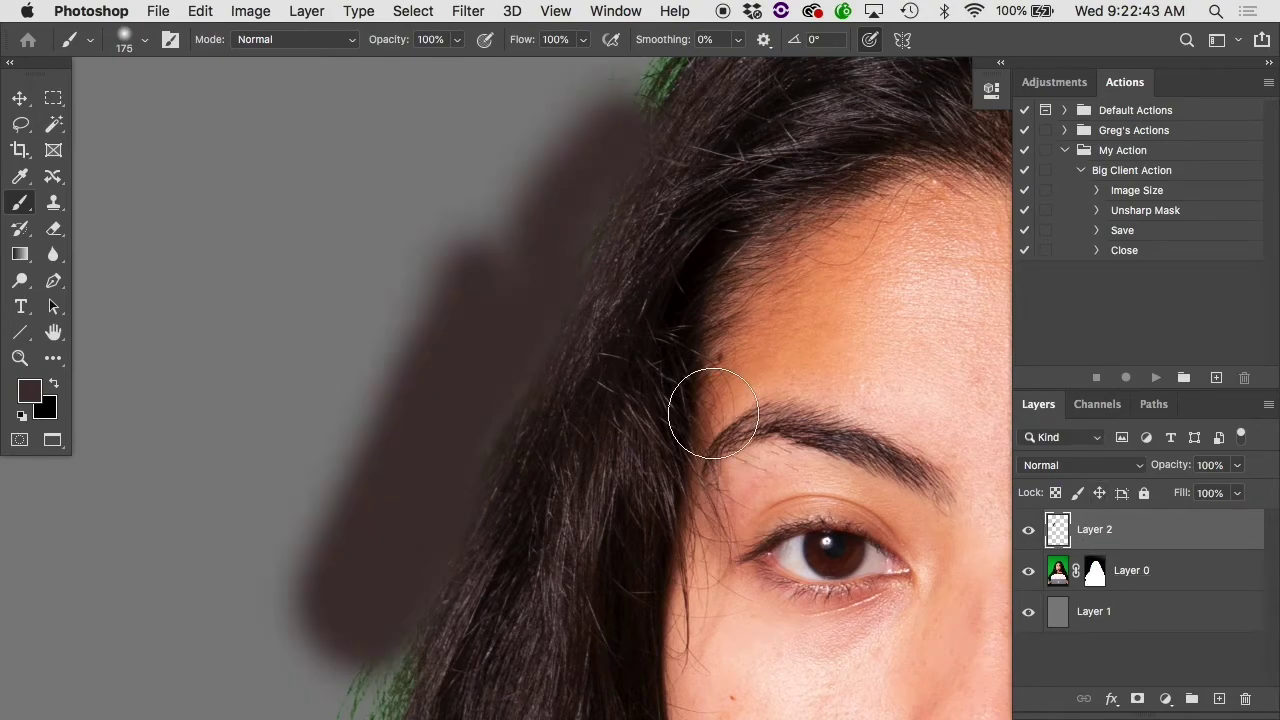
{"action": "scroll", "coordinate": [571, 286], "scroll_direction": "down", "scroll_amount": 5}
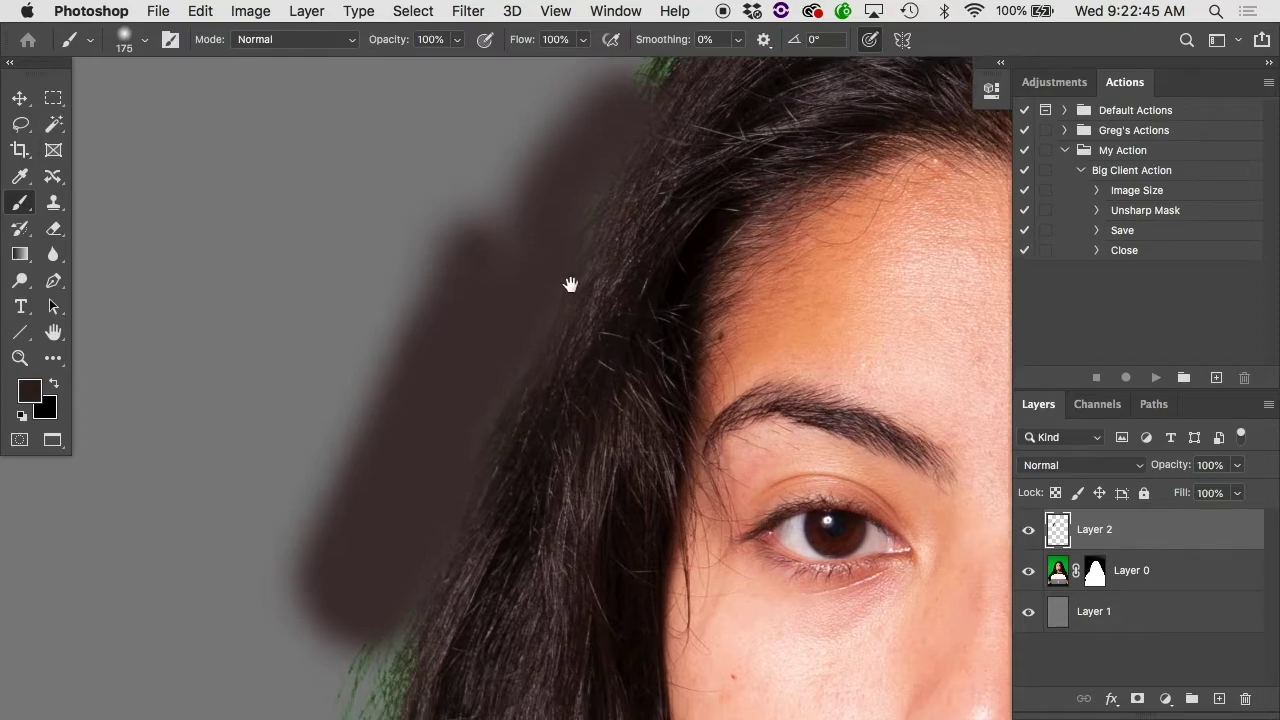
{"action": "mouse_move", "coordinate": [449, 400]}
{"action": "left_mouse_down"}
{"action": "mouse_move", "coordinate": [346, 657]}
{"action": "mouse_move", "coordinate": [334, 641]}
{"action": "mouse_move", "coordinate": [350, 697]}
{"action": "mouse_move", "coordinate": [401, 536]}
{"action": "mouse_move", "coordinate": [349, 481]}
{"action": "mouse_move", "coordinate": [430, 272]}
{"action": "left_mouse_up"}
{"action": "left_click", "coordinate": [489, 410], "text": "alt"}
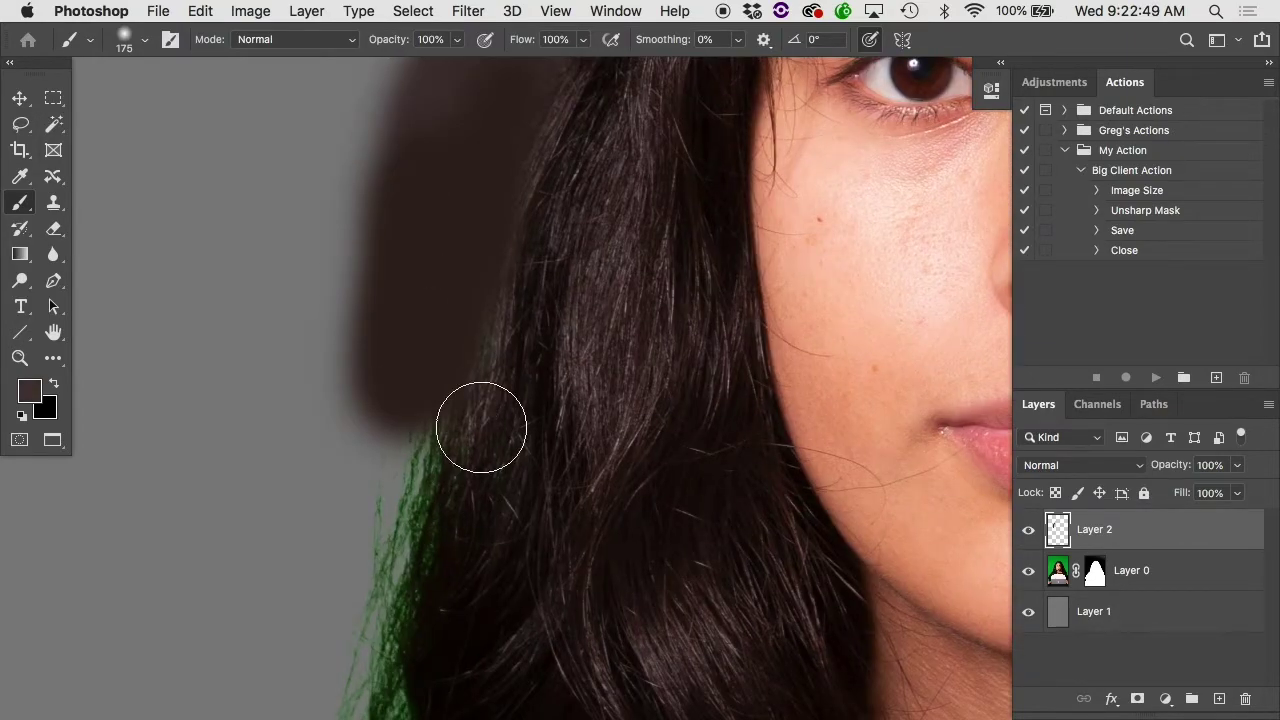
{"action": "mouse_move", "coordinate": [480, 423]}
{"action": "left_mouse_down"}
{"action": "mouse_move", "coordinate": [420, 514]}
{"action": "mouse_move", "coordinate": [360, 700]}
{"action": "left_mouse_up"}
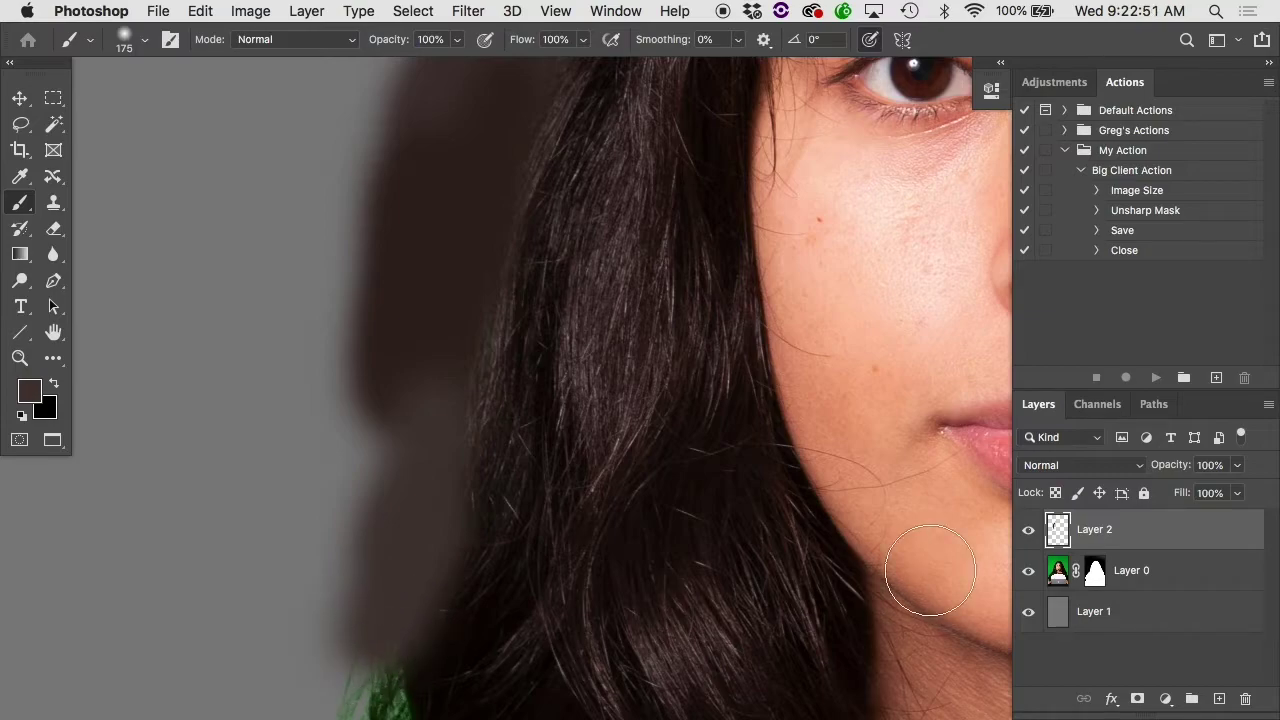
Return Layer 2 to Color mode, re-clip it to Layer 0, and sample black from the hair
{"action": "left_click", "coordinate": [1045, 465]}
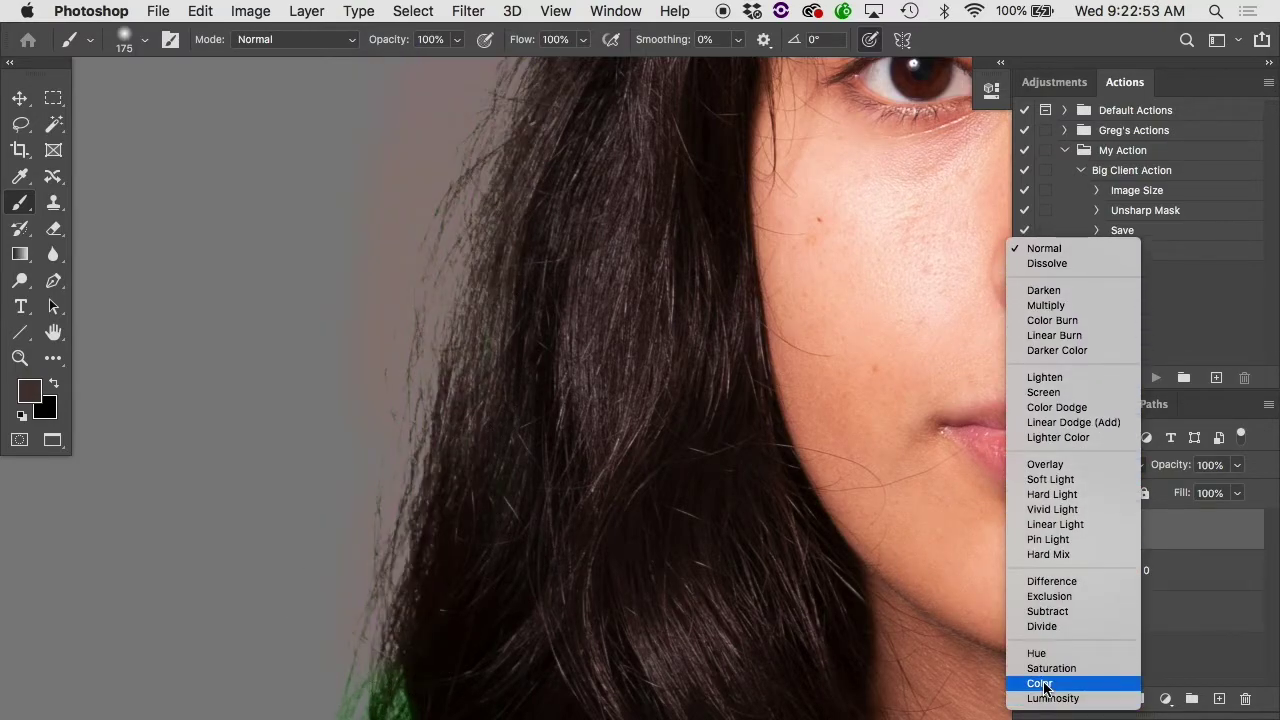
{"action": "left_click", "coordinate": [1041, 684]}
{"action": "left_click", "coordinate": [1099, 547], "text": "alt"}
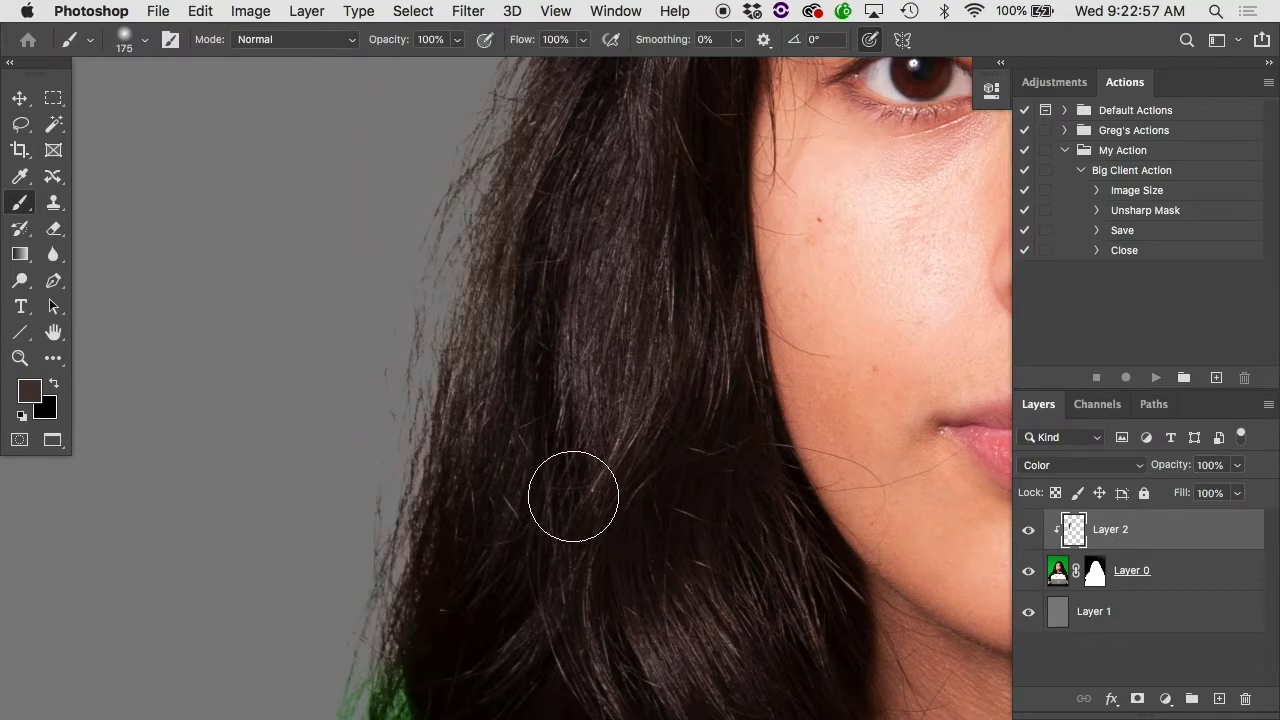
{"action": "scroll", "coordinate": [589, 294], "scroll_direction": "down", "scroll_amount": 5}
{"action": "left_click", "coordinate": [544, 490], "text": "alt"}
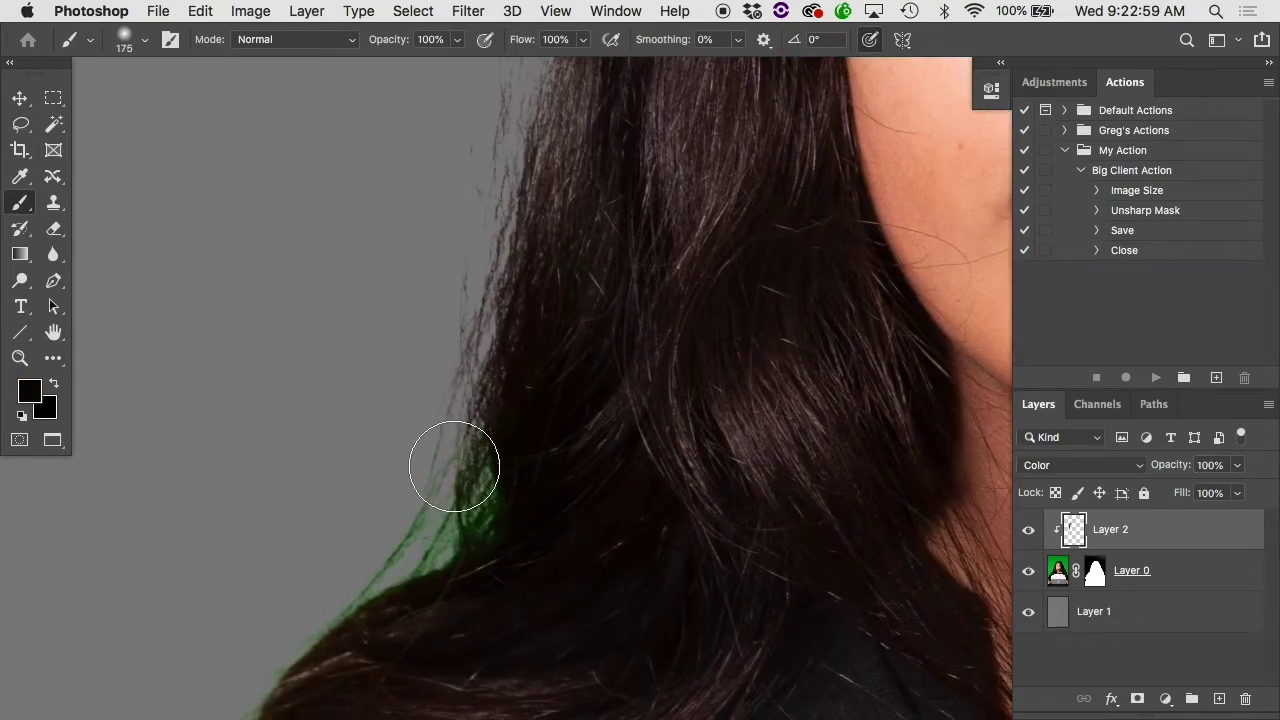
Paint out the green fringe on the left hair edge and along the top hairline
{"action": "mouse_move", "coordinate": [451, 463]}
{"action": "left_mouse_down"}
{"action": "mouse_move", "coordinate": [473, 519]}
{"action": "mouse_move", "coordinate": [333, 611]}
{"action": "mouse_move", "coordinate": [440, 478]}
{"action": "mouse_move", "coordinate": [247, 688]}
{"action": "left_mouse_up"}
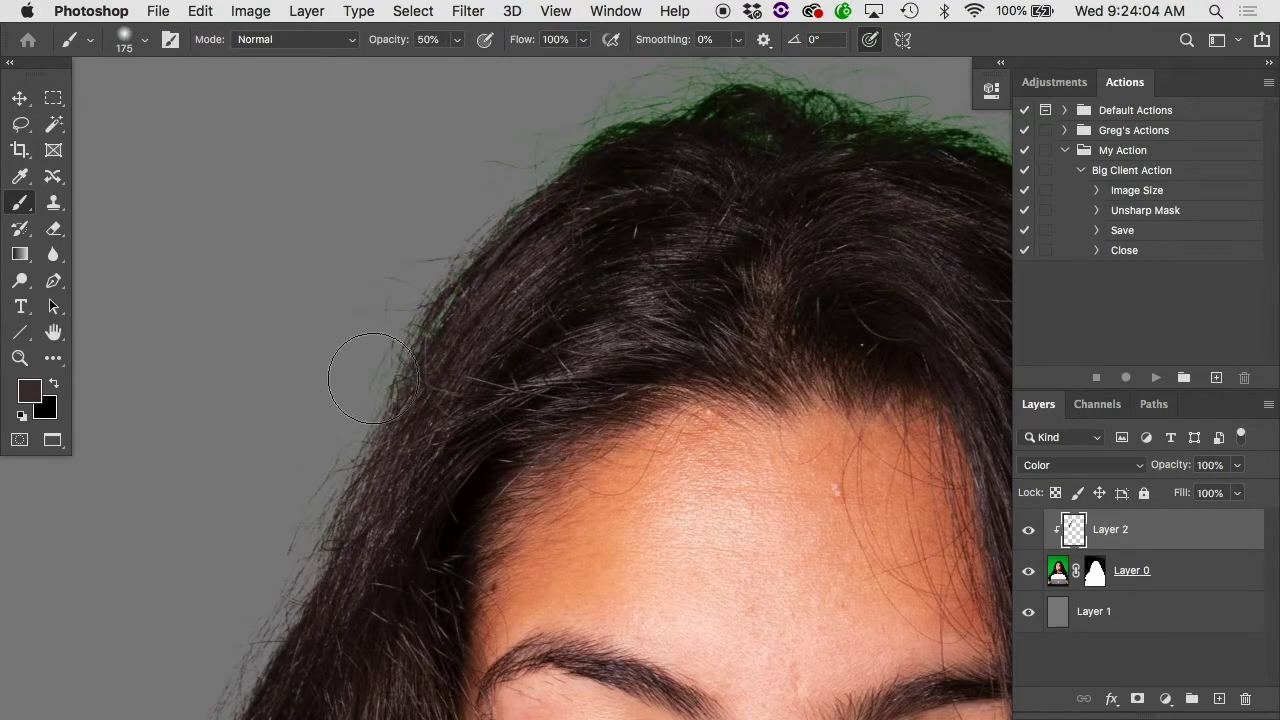
{"action": "mouse_move", "coordinate": [343, 357]}
{"action": "left_mouse_down"}
{"action": "mouse_move", "coordinate": [483, 208]}
{"action": "mouse_move", "coordinate": [593, 120]}
{"action": "mouse_move", "coordinate": [417, 243]}
{"action": "mouse_move", "coordinate": [562, 129]}
{"action": "mouse_move", "coordinate": [461, 326]}
{"action": "left_mouse_up"}
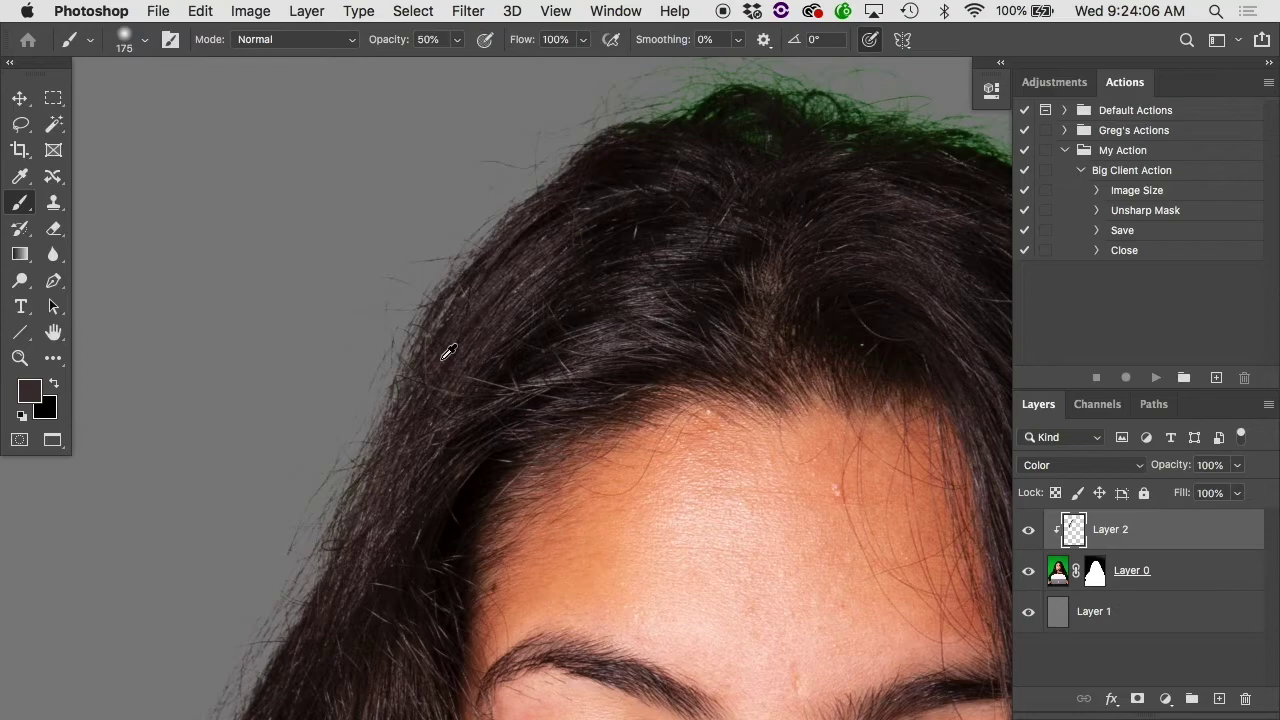
{"action": "left_click", "coordinate": [443, 329]}
Sample a dark hair tone, paint the right hair edge, and raise brush opacity to 100%
{"action": "scroll", "coordinate": [614, 314], "scroll_direction": "right", "scroll_amount": 3}
{"action": "scroll", "coordinate": [622, 320], "scroll_direction": "right", "scroll_amount": 5}
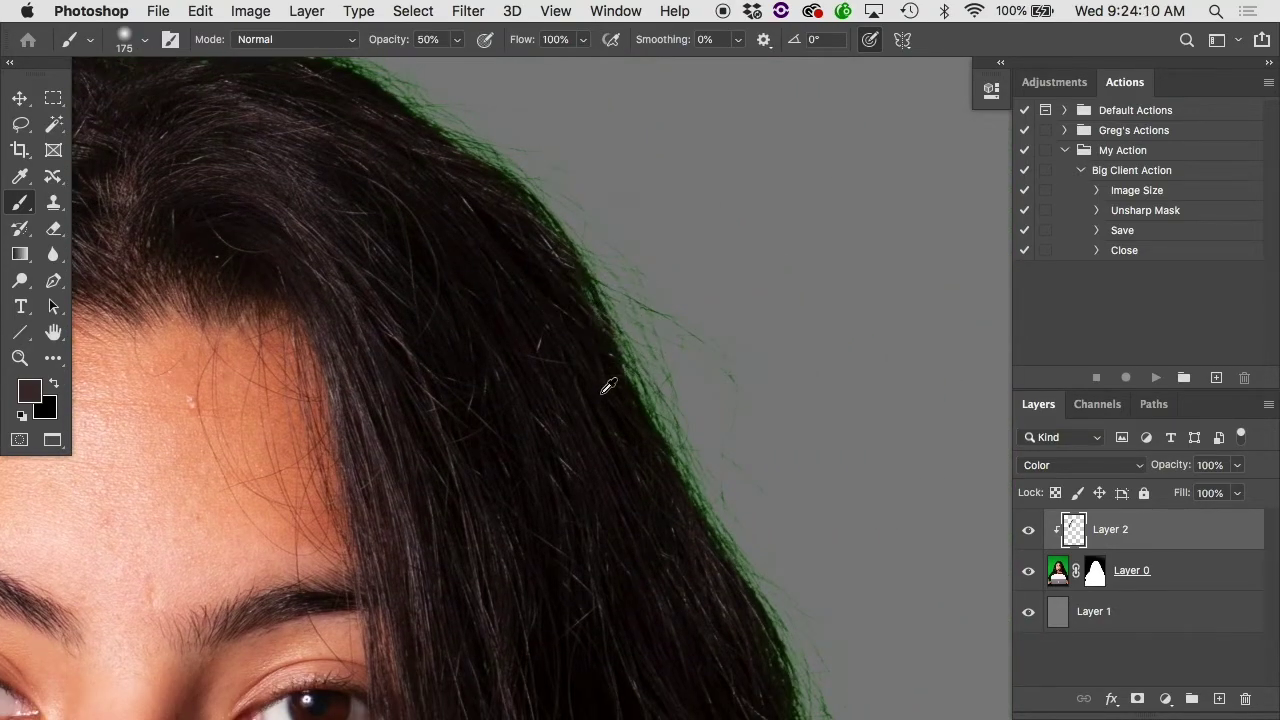
{"action": "left_click", "coordinate": [594, 336], "text": "alt"}
{"action": "mouse_move", "coordinate": [600, 294]}
{"action": "left_mouse_down"}
{"action": "mouse_move", "coordinate": [664, 404]}
{"action": "mouse_move", "coordinate": [619, 300]}
{"action": "mouse_move", "coordinate": [675, 395]}
{"action": "left_mouse_up"}
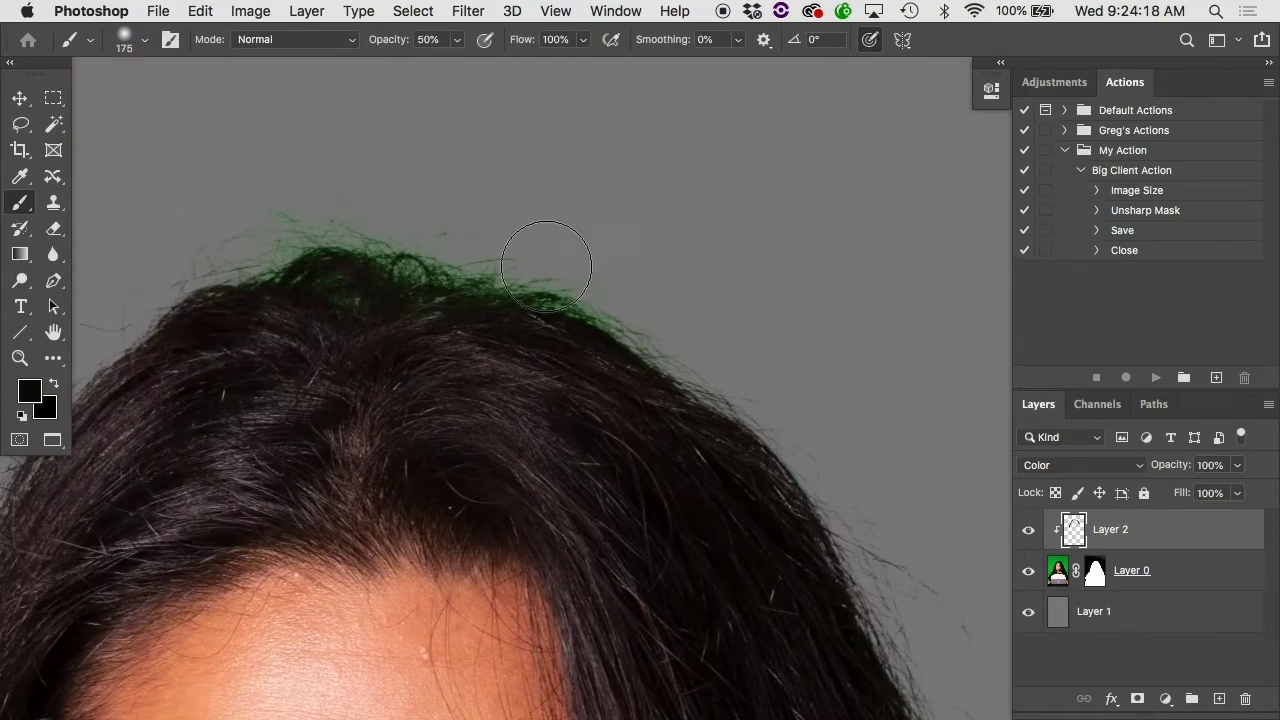
{"action": "key", "text": "0"}
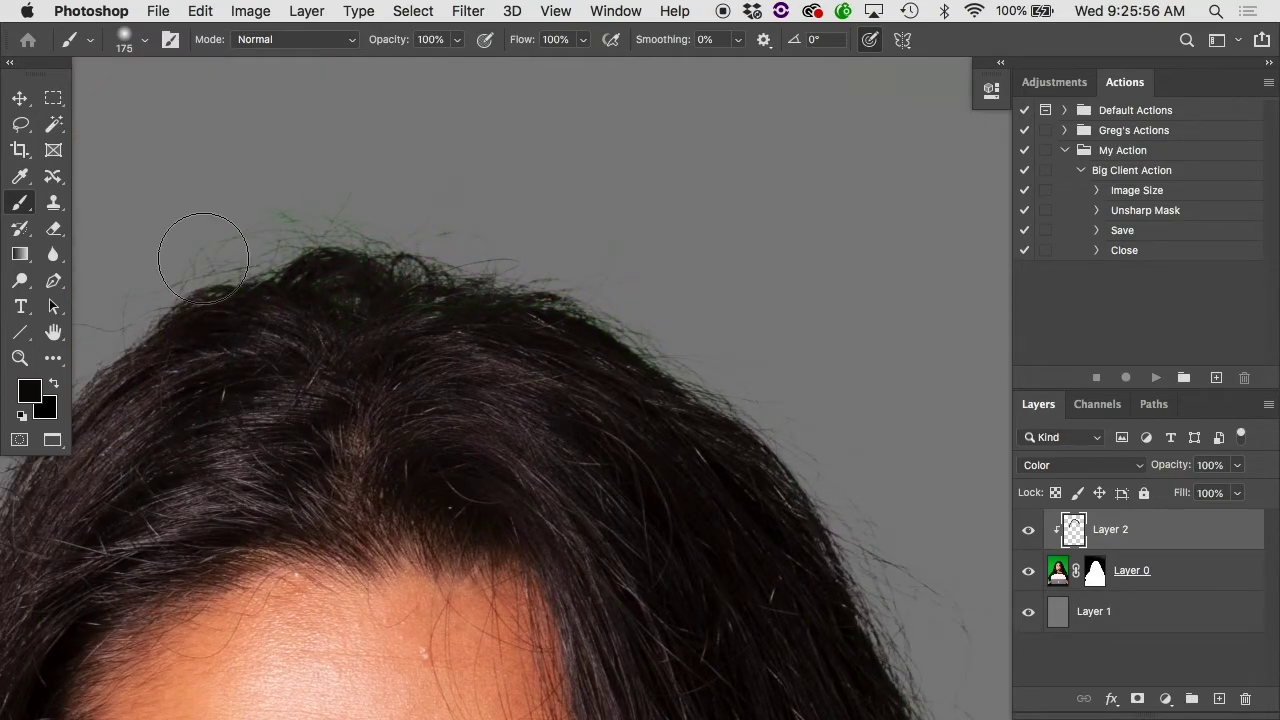